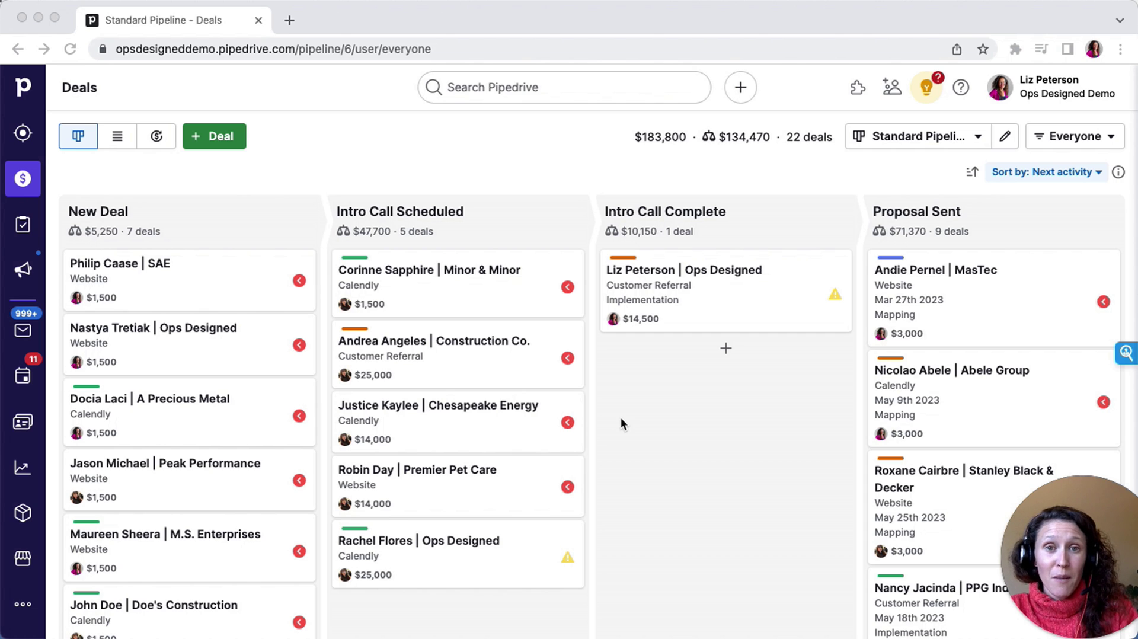
- Go to the account's Automations list and start building a new automation
left_click(347, 140)
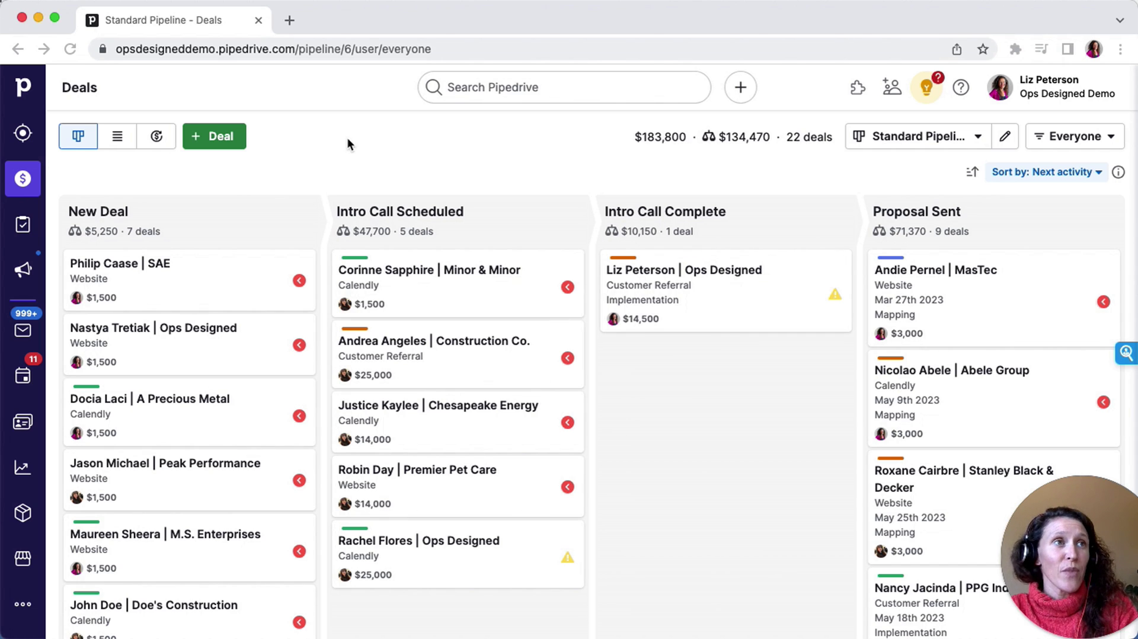
left_click(21, 611)
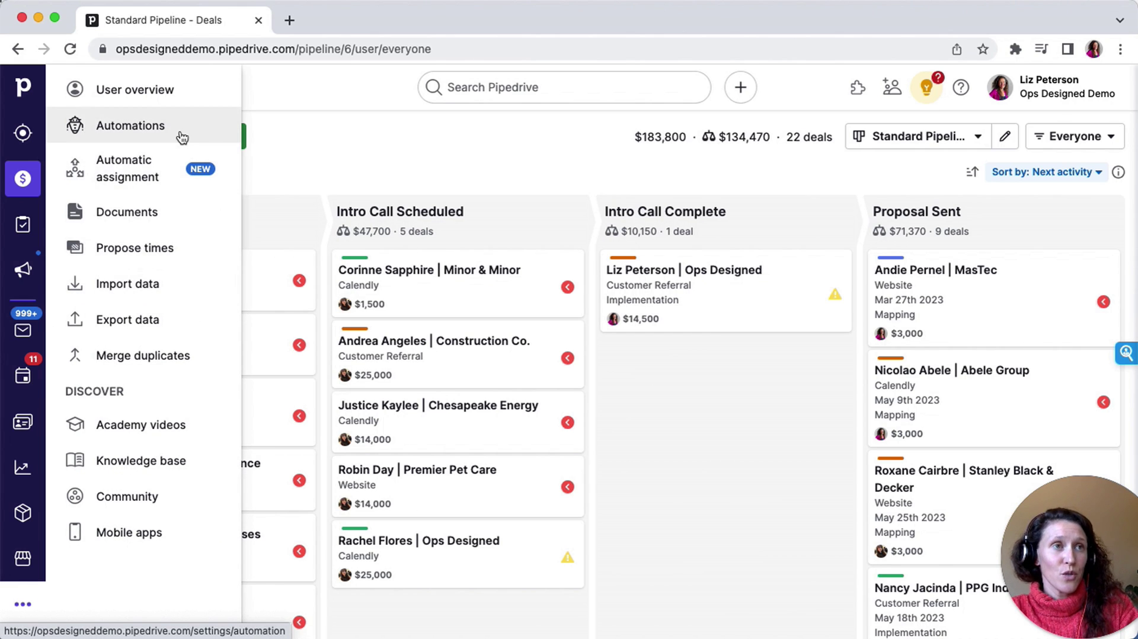
left_click(180, 130)
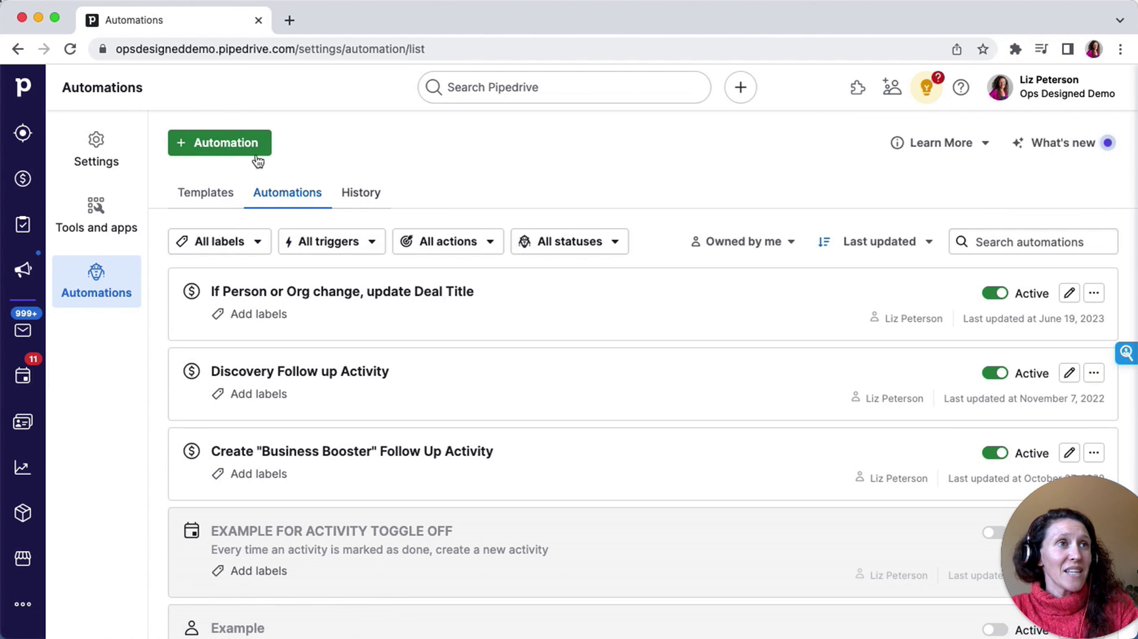
left_click(222, 146)
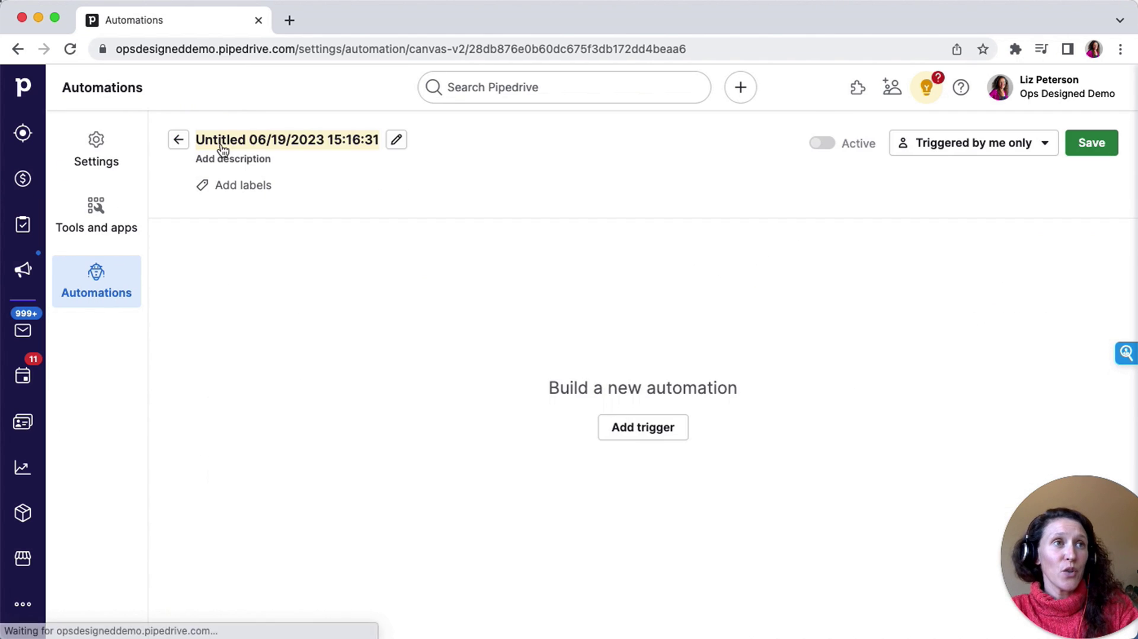
- Add a Deal created trigger to the automation and apply it
left_click(614, 425)
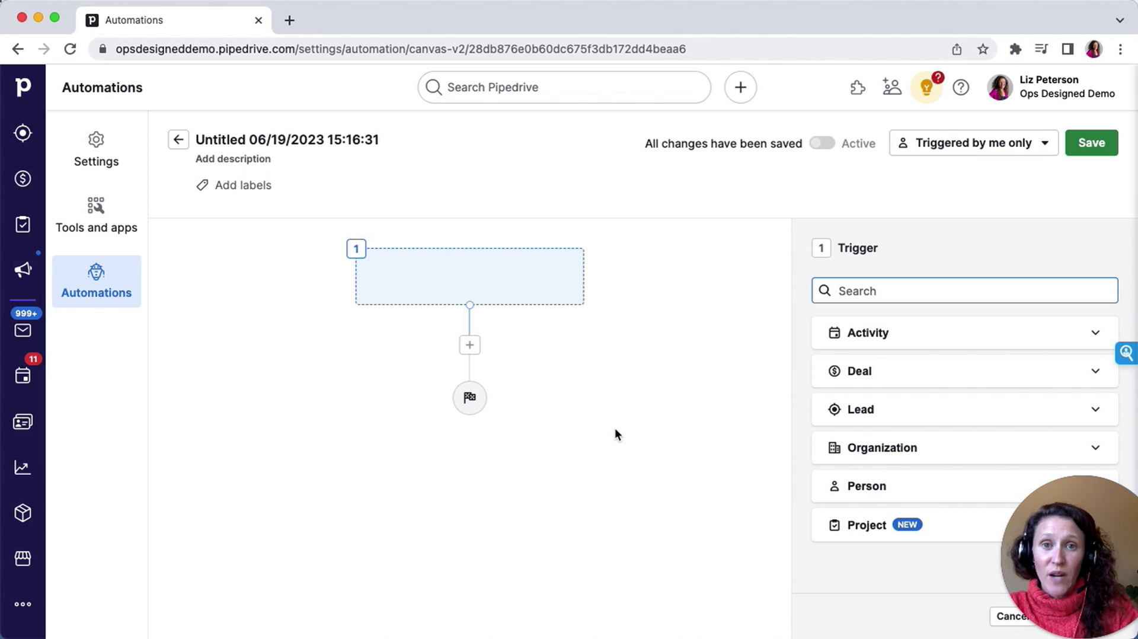
left_click(871, 368)
scroll(876, 369, "down", 1)
left_click(877, 366)
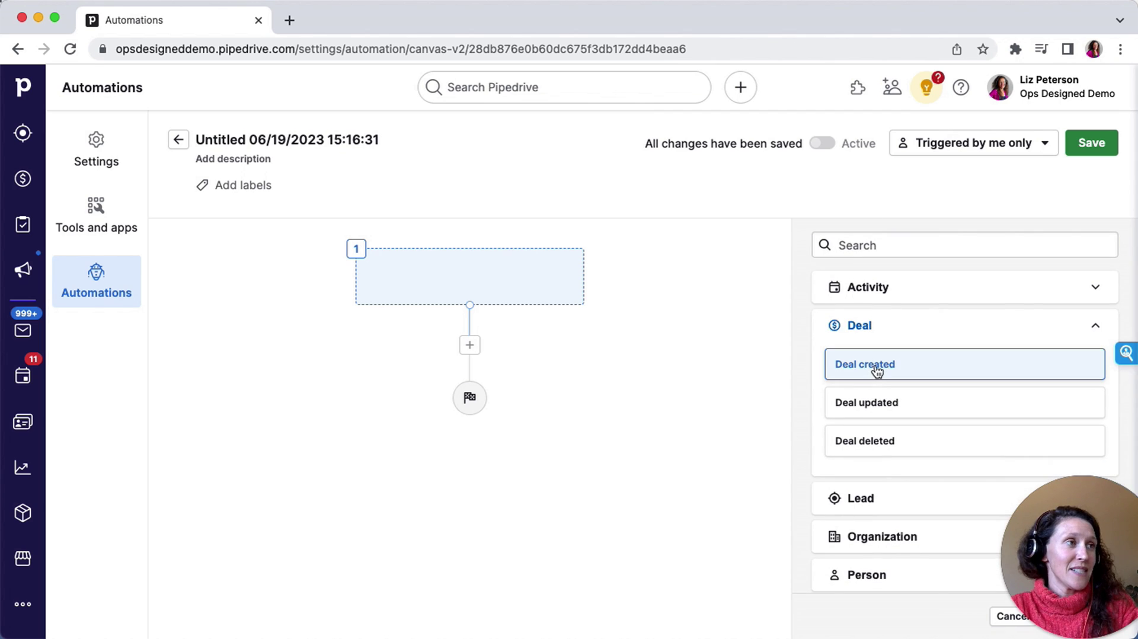
scroll(875, 371, "down", 1)
left_click_drag(1065, 495, 1026, 41)
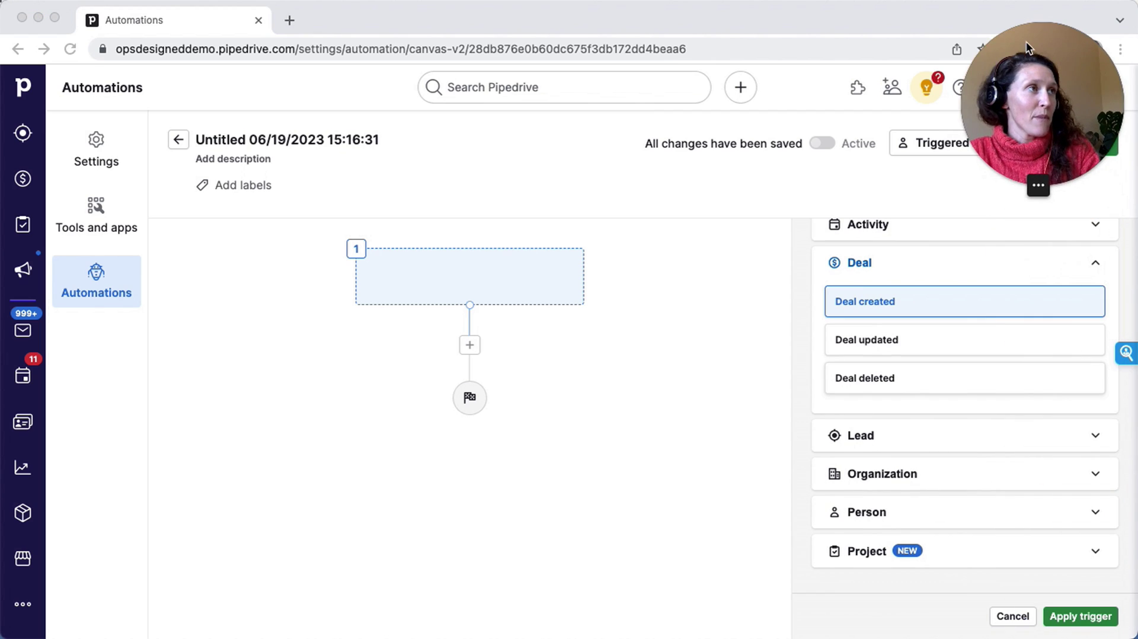
left_click(1086, 618)
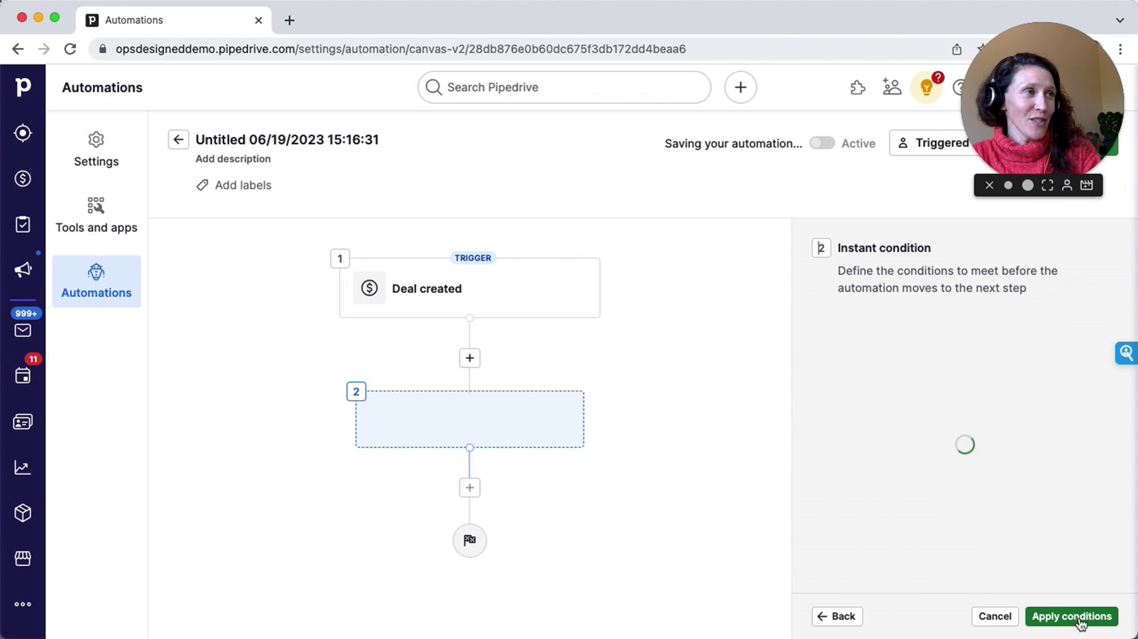
- Skip the instant condition and add a Create activity action as step 2 instead
left_click(866, 351)
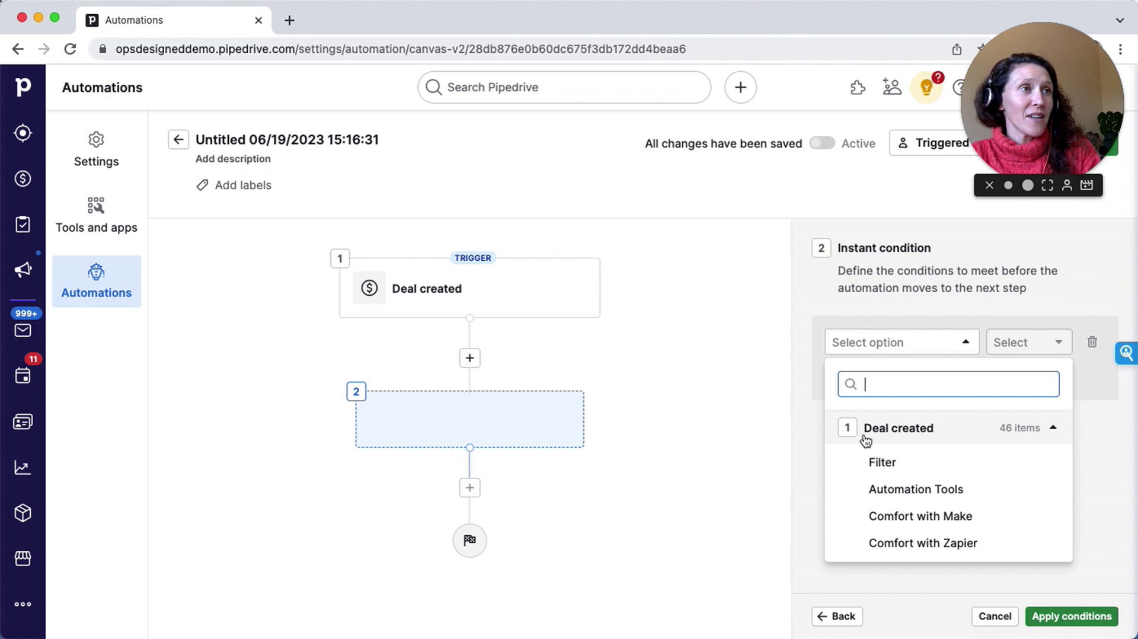
left_click(823, 619)
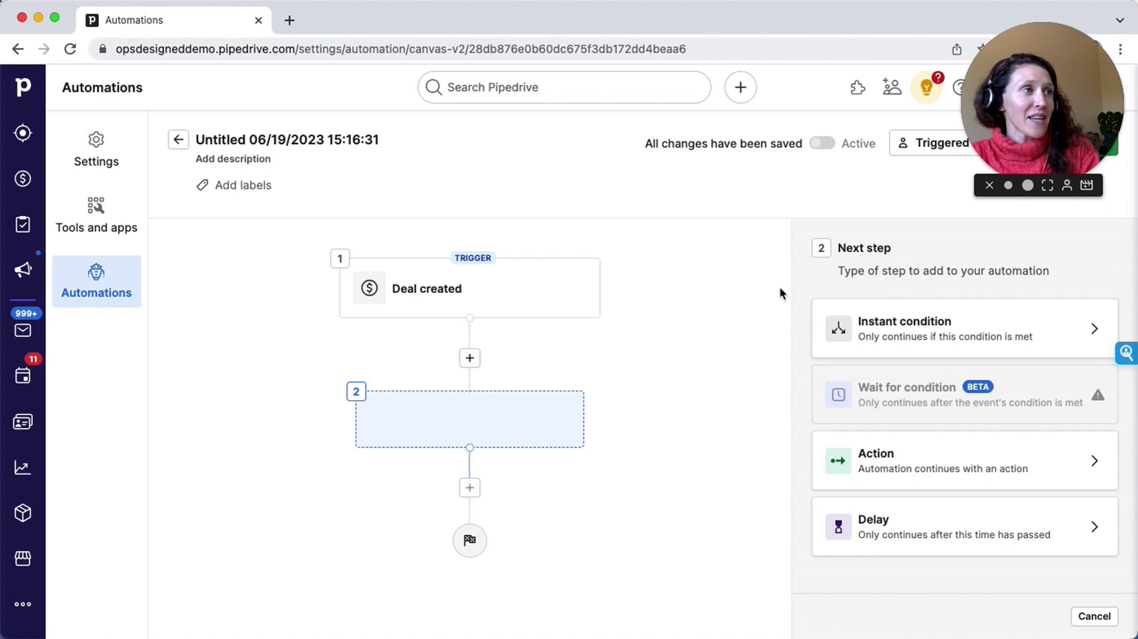
left_click(952, 470)
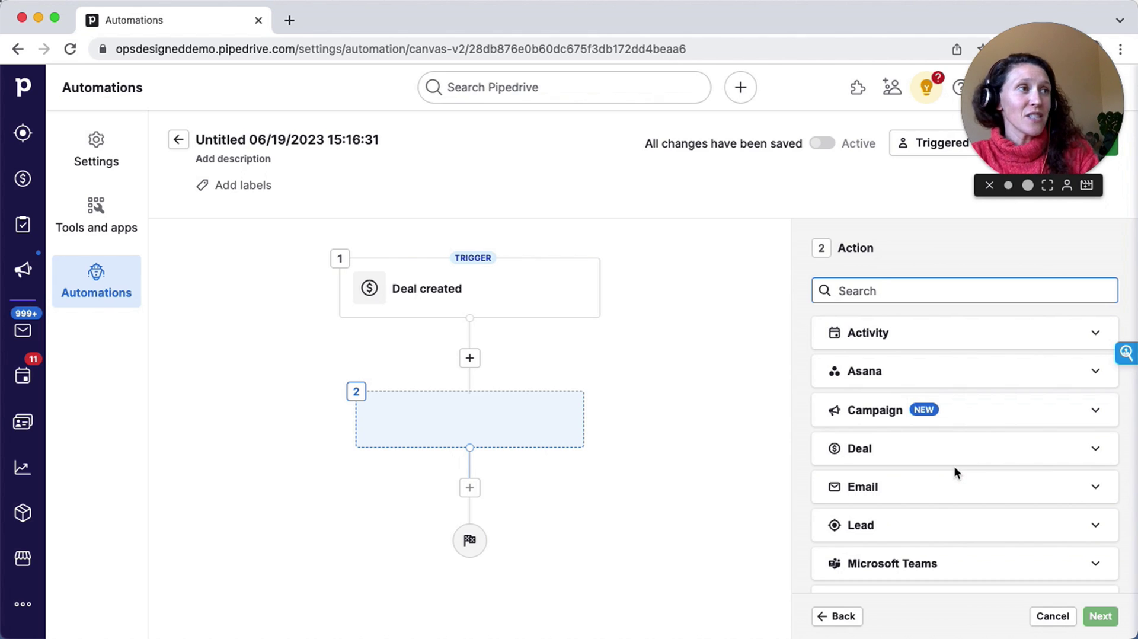
left_click(882, 335)
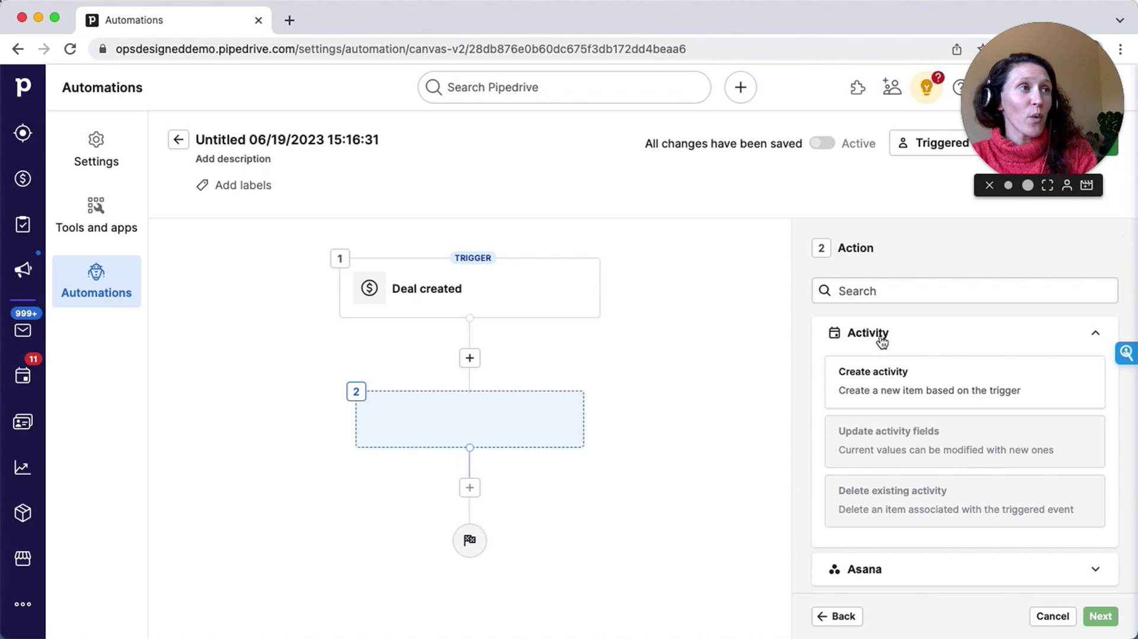
left_click(919, 391)
left_click(1100, 617)
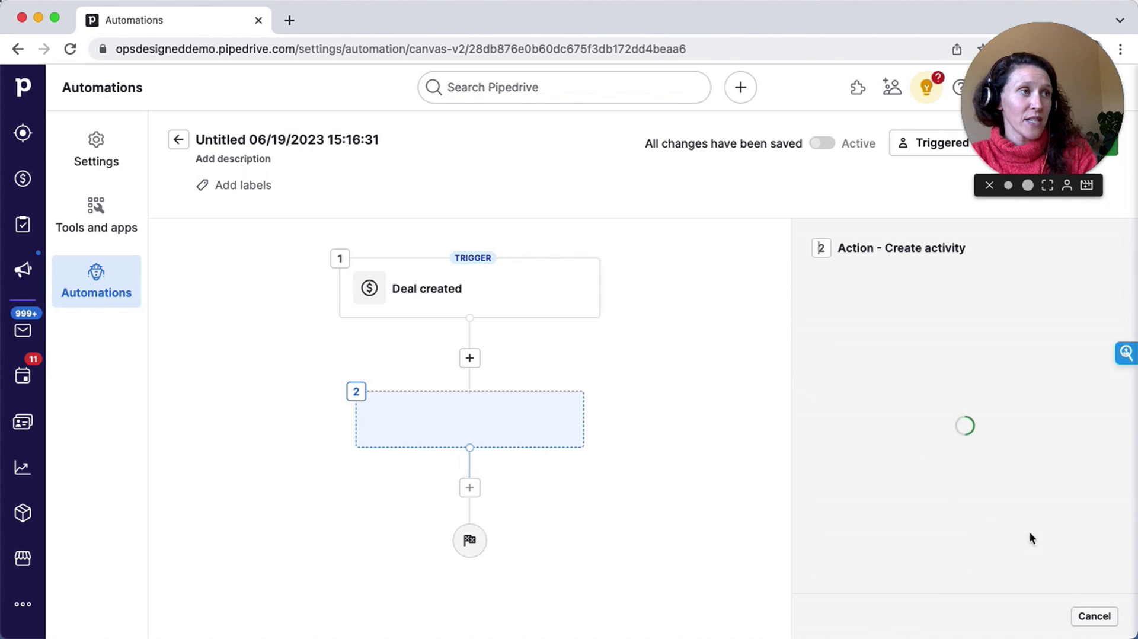
- Include the Done, Assigned to, Linked deal, Linked organization, Linked people and Note fields in the new activity and continue to their values
scroll(863, 305, "down", 3)
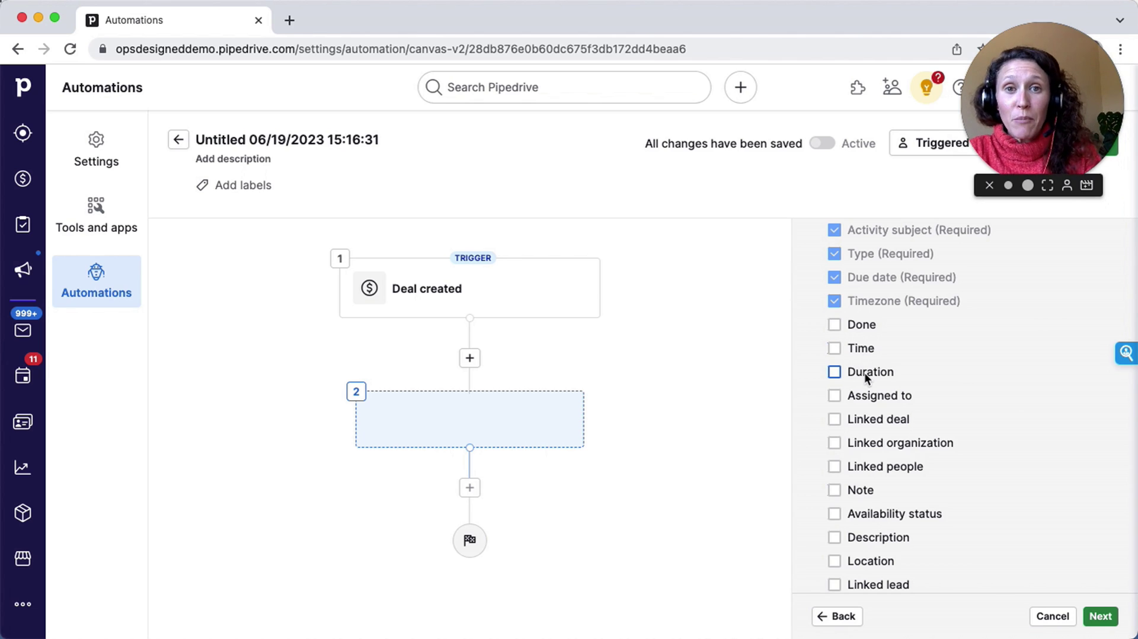
left_click(834, 324)
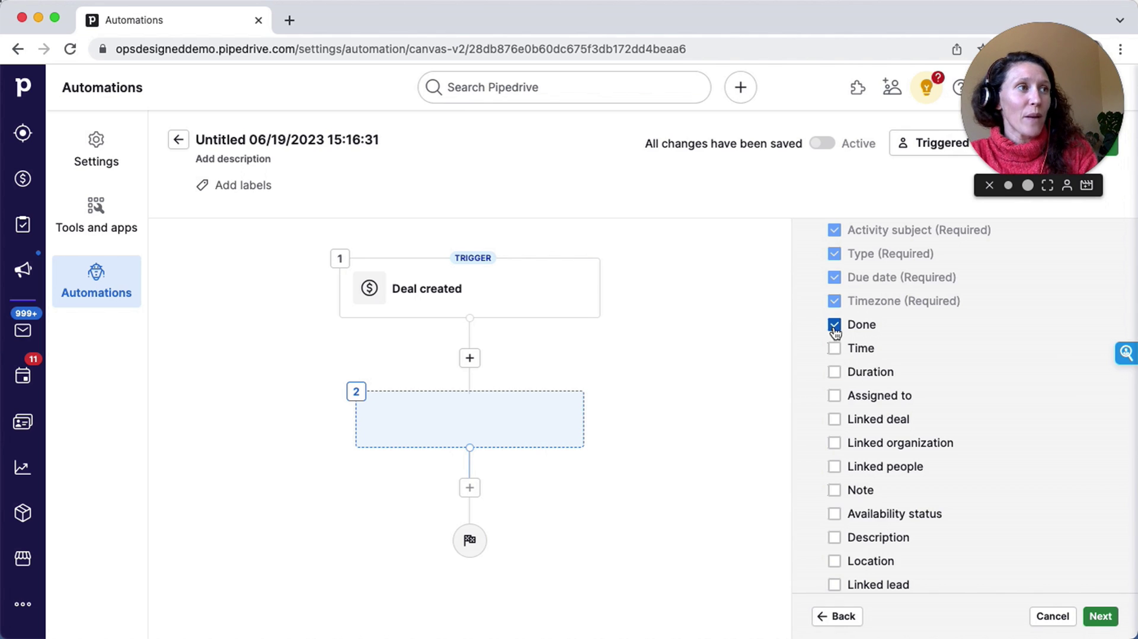
left_click(834, 396)
left_click(835, 419)
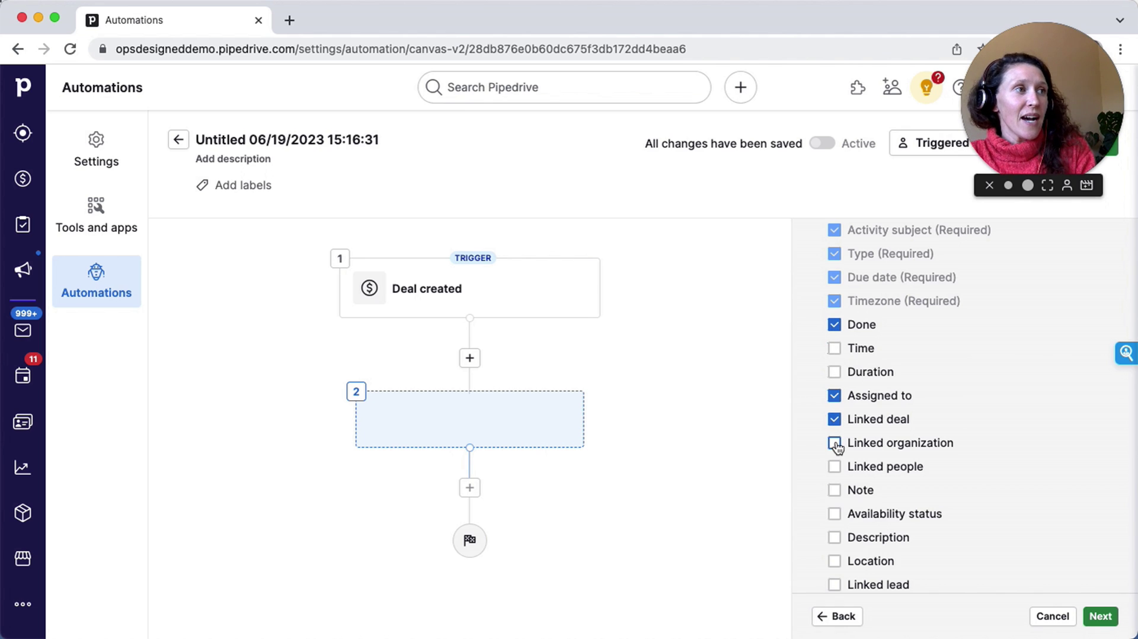
left_click(834, 444)
left_click(834, 467)
scroll(835, 467, "down", 2)
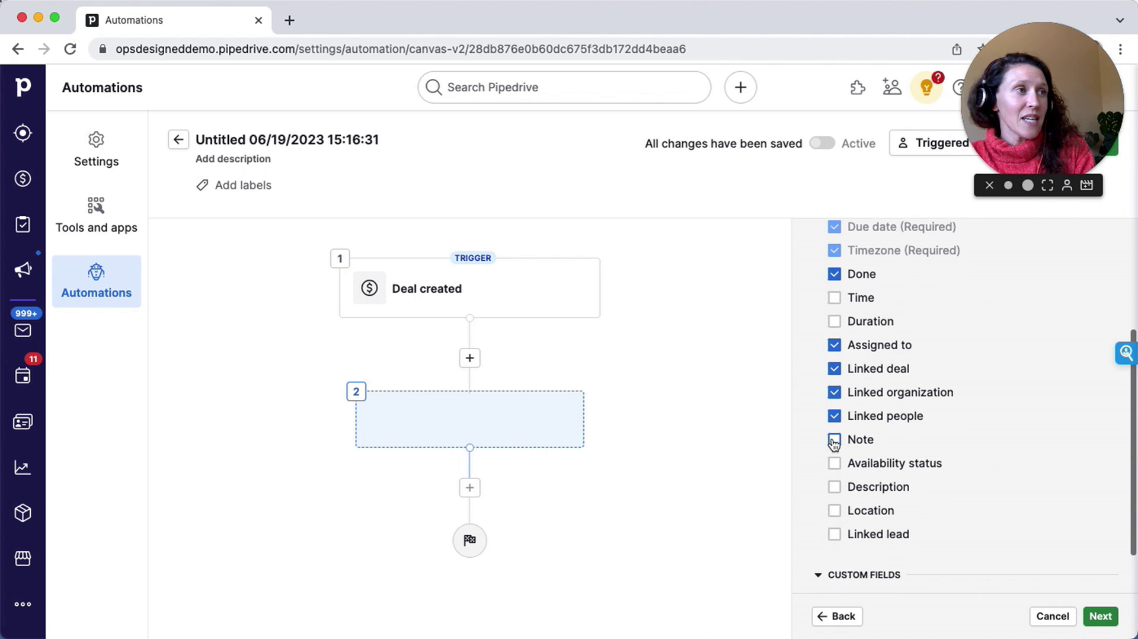
left_click(834, 440)
scroll(887, 493, "down", 2)
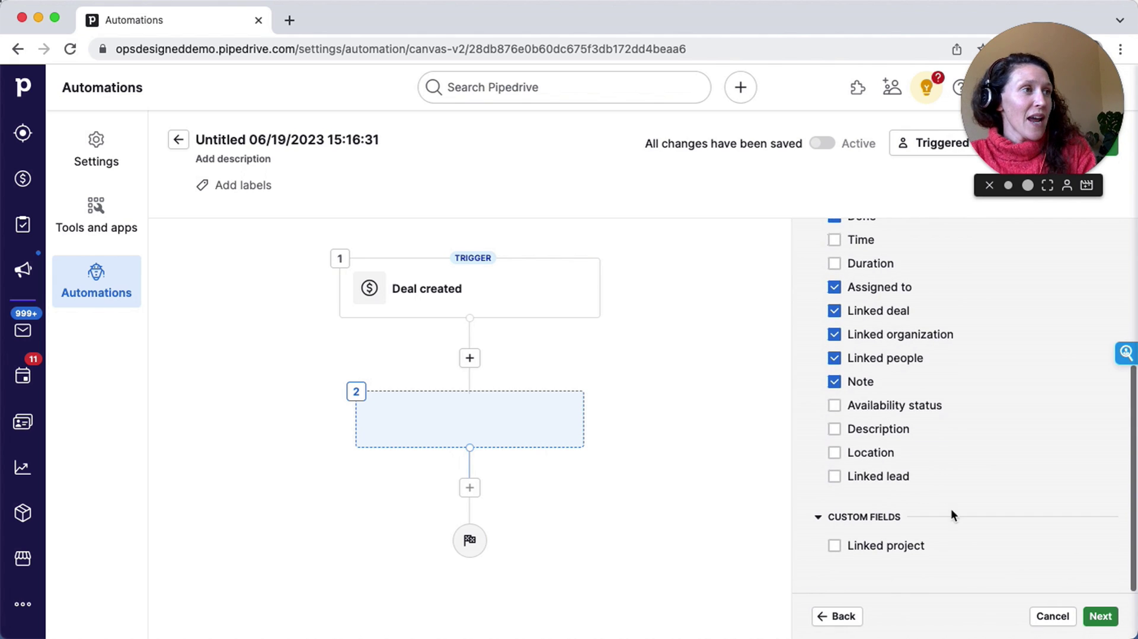
left_click(1100, 616)
- Set the activity subject to "#1 Cold Outreach" and its type to Cool Outreach
left_click(888, 316)
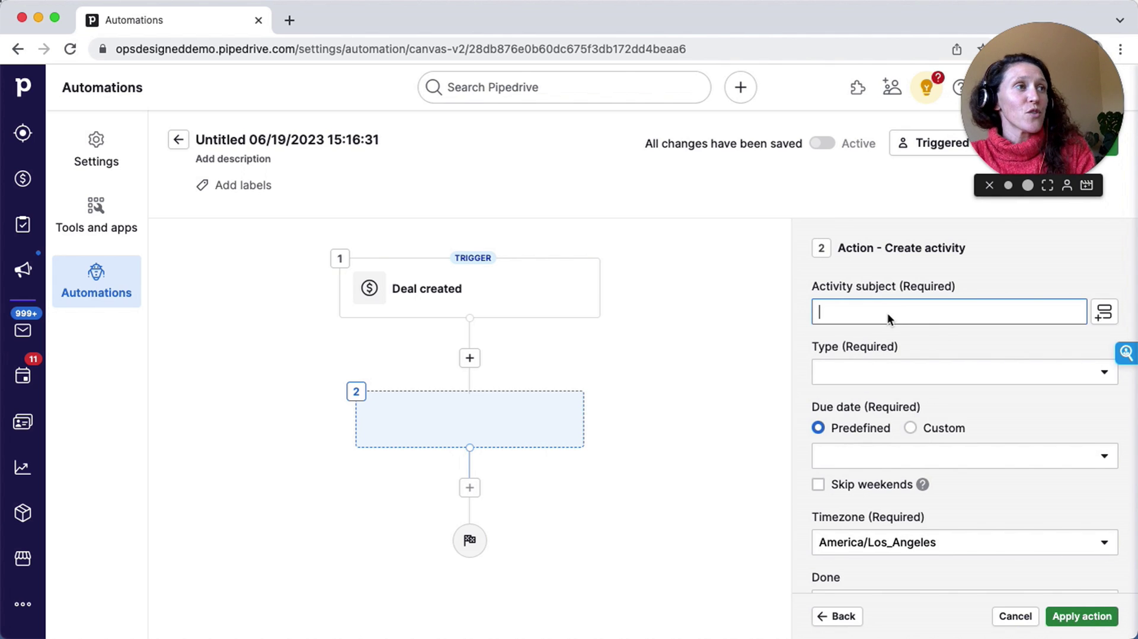
key("super+Tab")
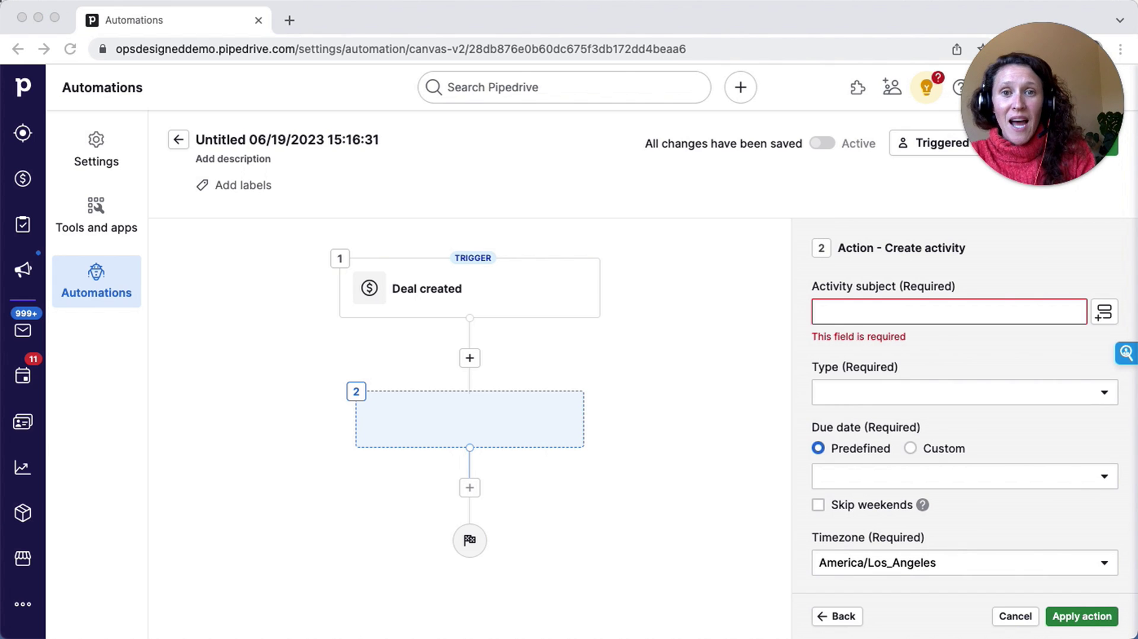
left_click(863, 295)
type("#1 Cold Outreach")
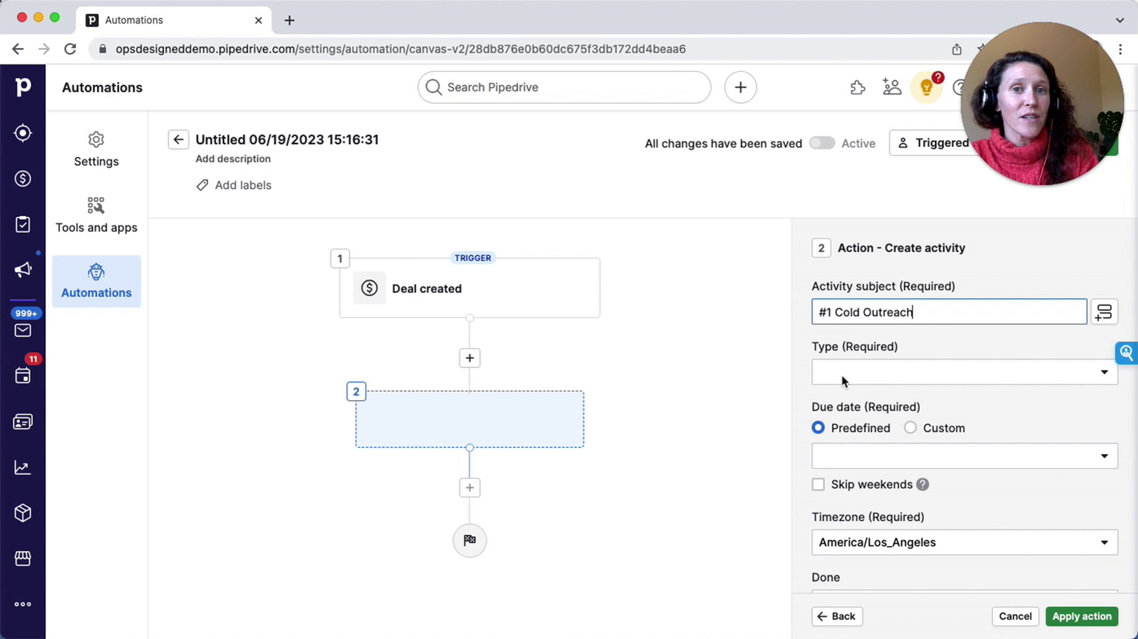
scroll(884, 341, "down", 1)
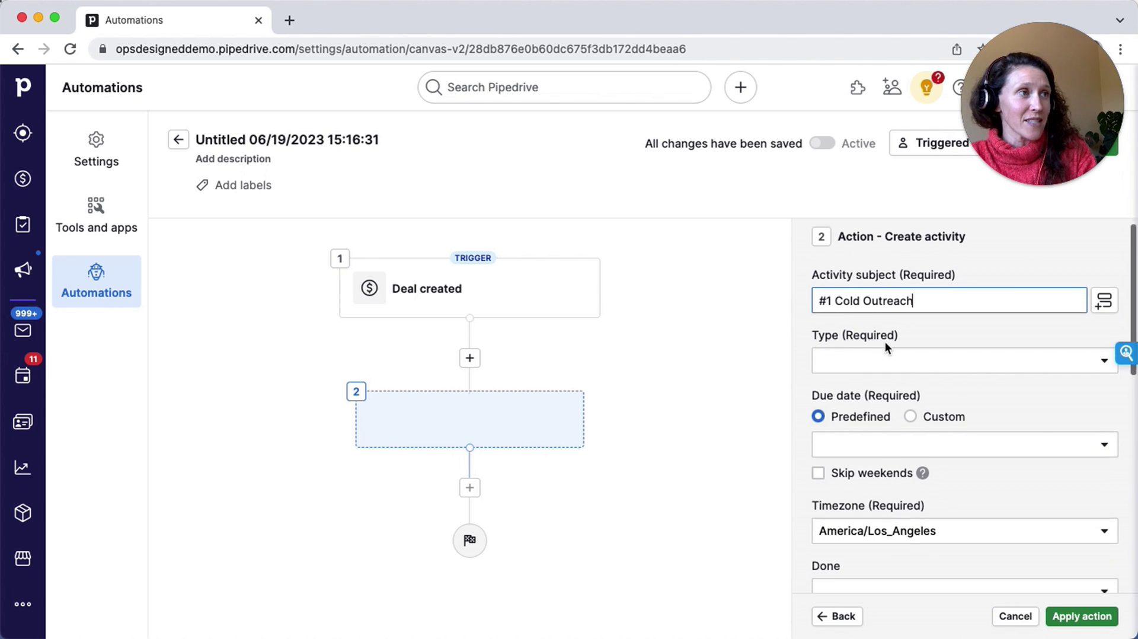
left_click(885, 342)
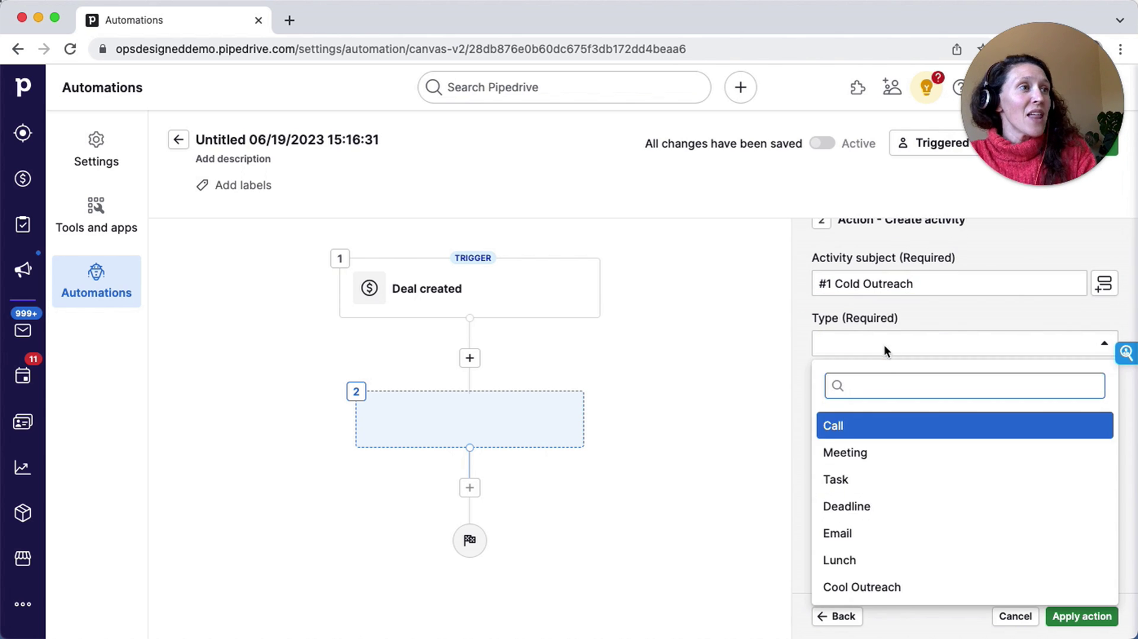
left_click(871, 586)
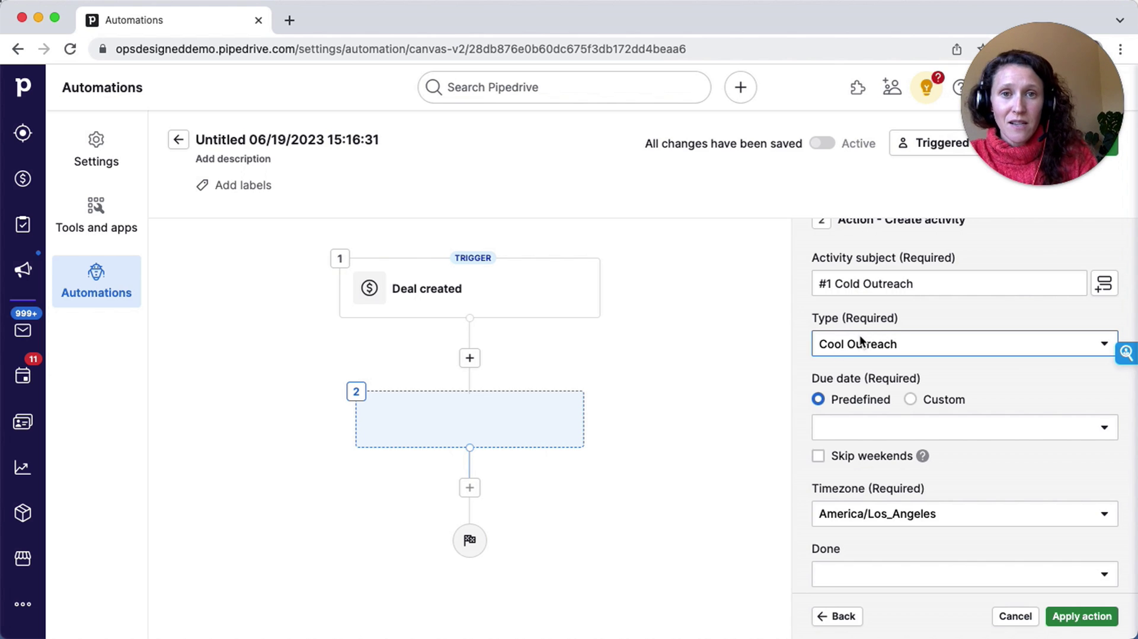
- Set the activity's due date to The same day and its Done status to No
scroll(865, 429, "down", 2)
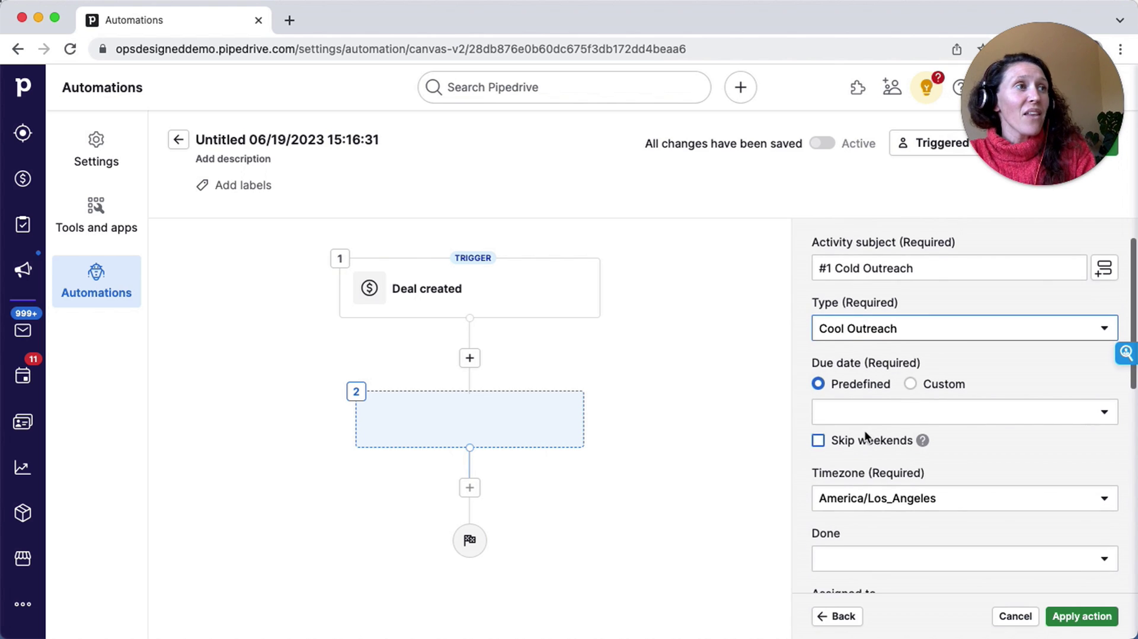
left_click(873, 365)
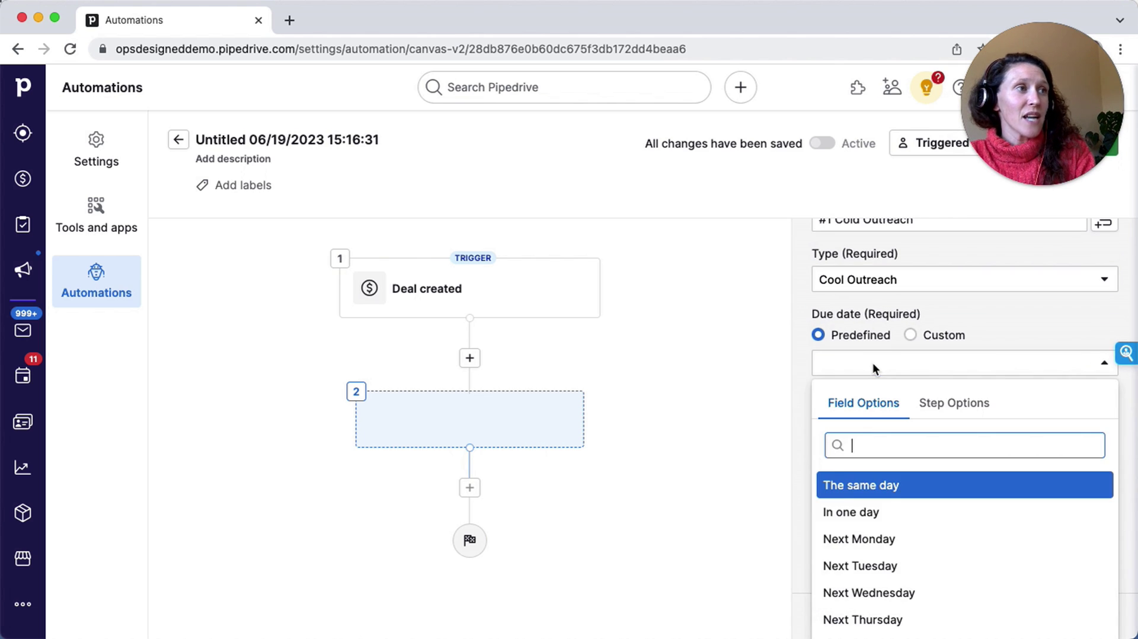
left_click(864, 483)
scroll(859, 365, "down", 2)
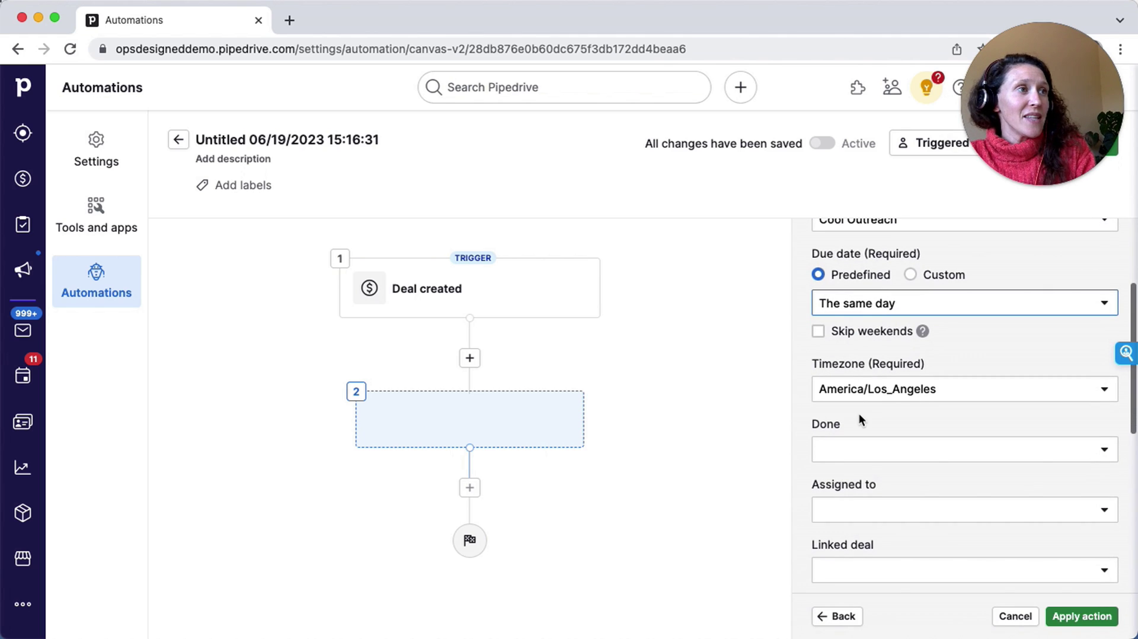
scroll(859, 414, "down", 2)
left_click(851, 391)
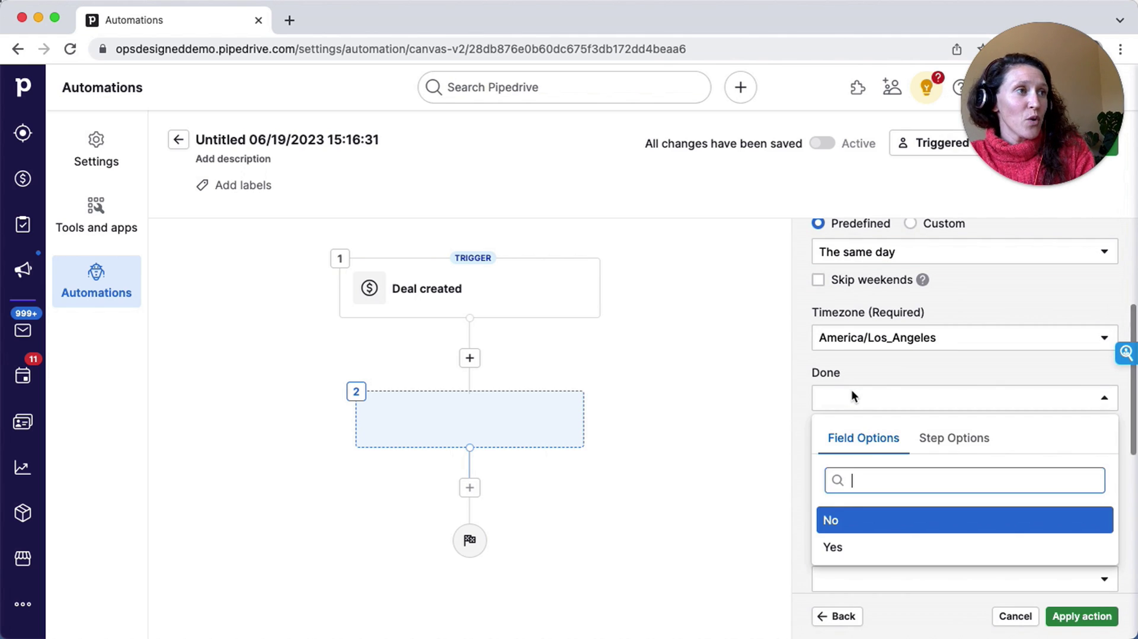
left_click(864, 523)
- Assign the activity to the Deal owner from the Deal created step
scroll(898, 329, "down", 2)
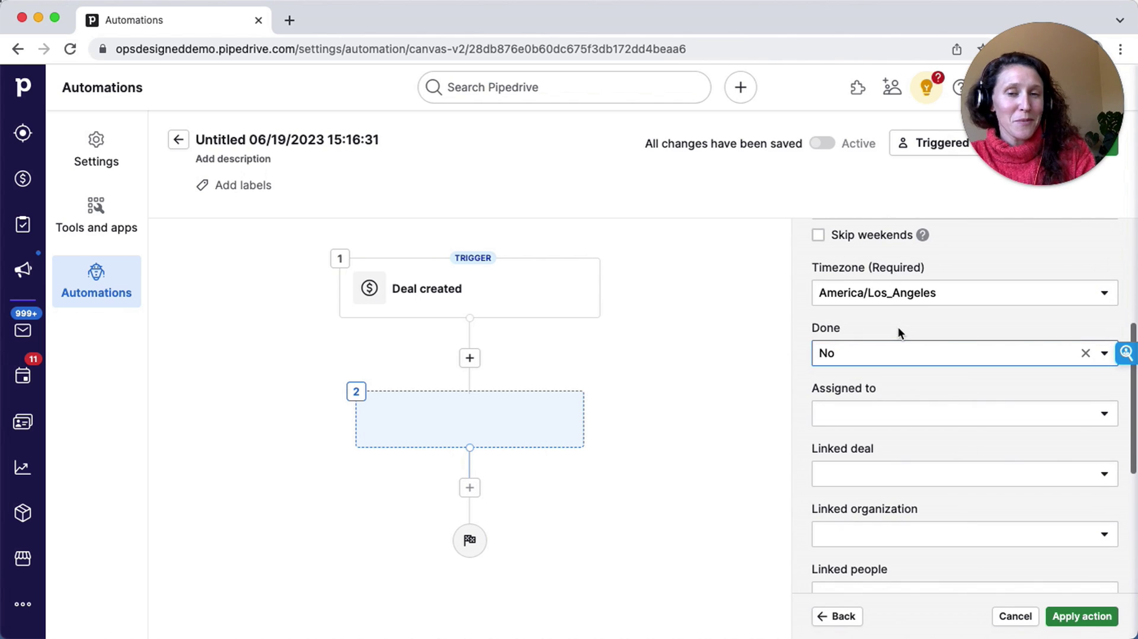
scroll(898, 326, "down", 1)
scroll(899, 326, "down", 1)
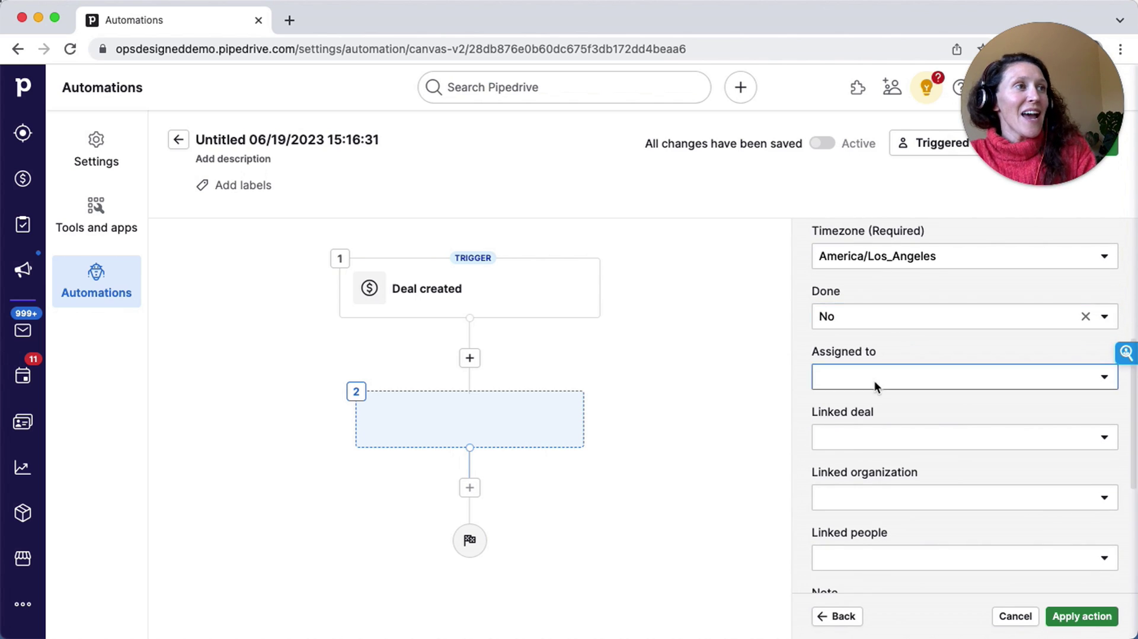
left_click(875, 382)
left_click(934, 417)
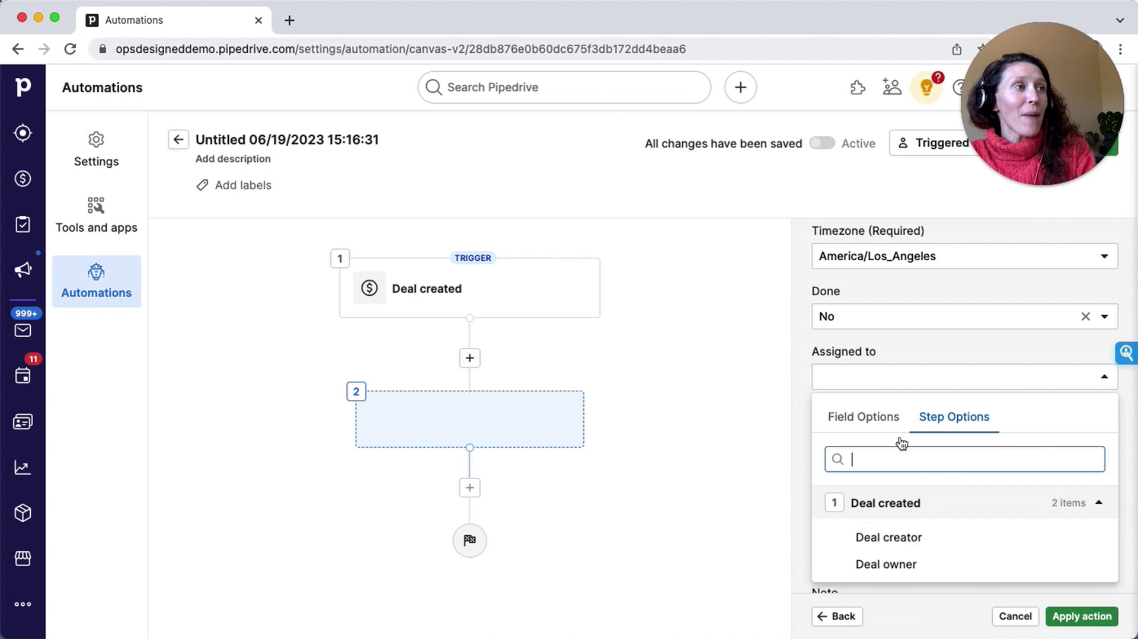
left_click(871, 564)
- Link the activity to the created deal, the deal organization and the deal contact person
scroll(870, 345, "down", 1)
left_click(870, 387)
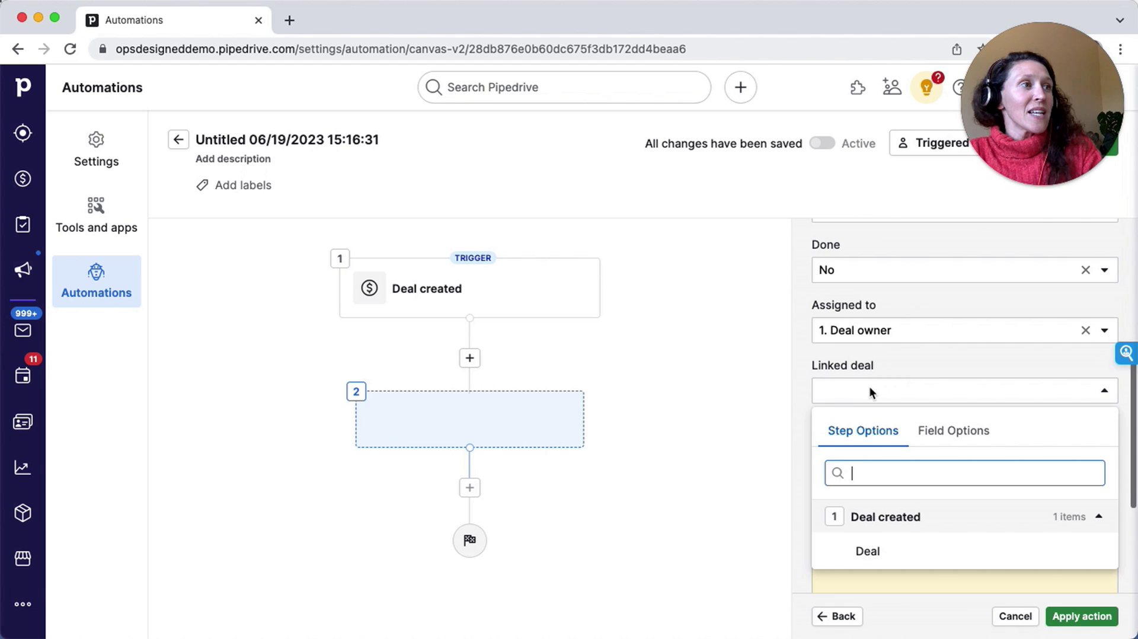
left_click(866, 539)
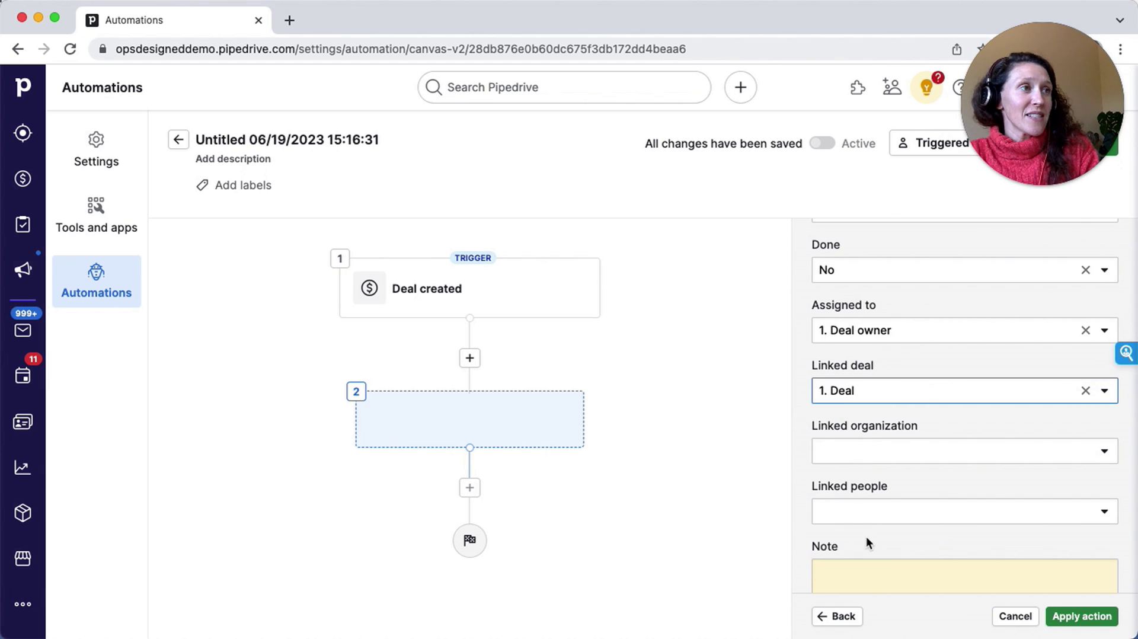
left_click(864, 454)
left_click(867, 611)
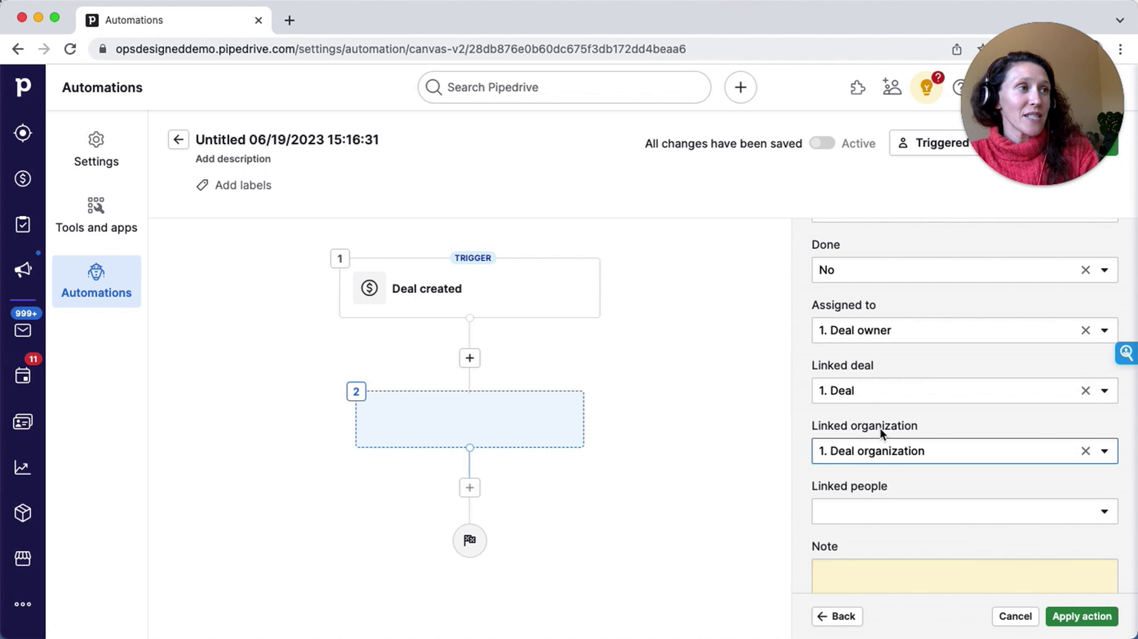
scroll(870, 475, "down", 1)
left_click(870, 474)
left_click(883, 437)
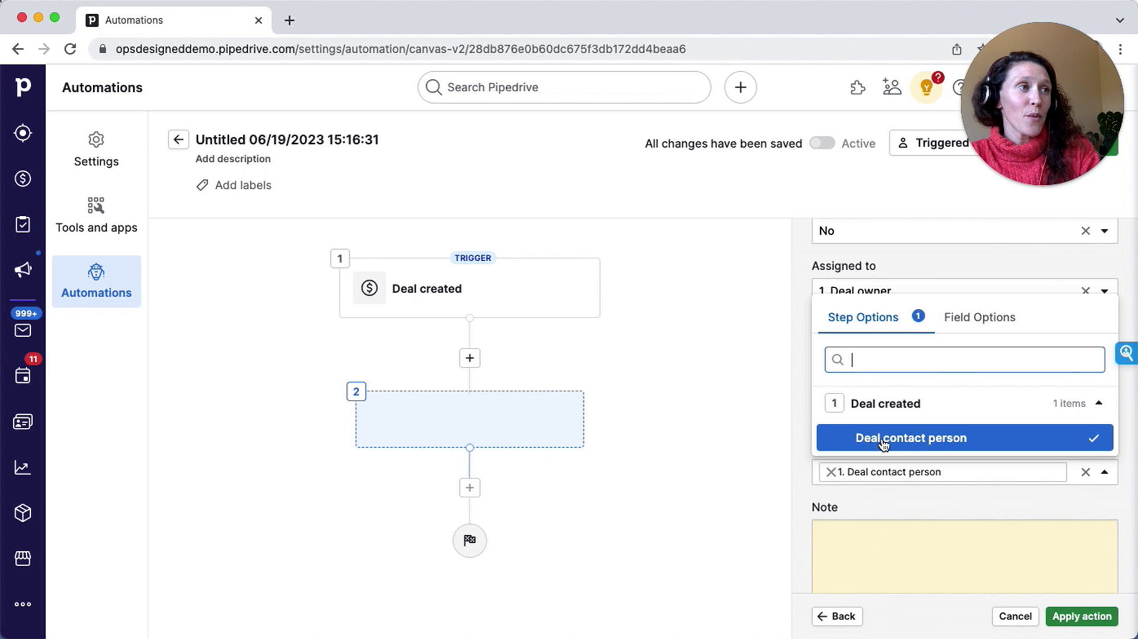
- Fill the activity note with the numbered cold-outreach instructions, from calling the contact to marking the activity done, plus the italic 3-day follow-up remark
left_click(868, 511)
scroll(868, 511, "down", 2)
left_click(859, 475)
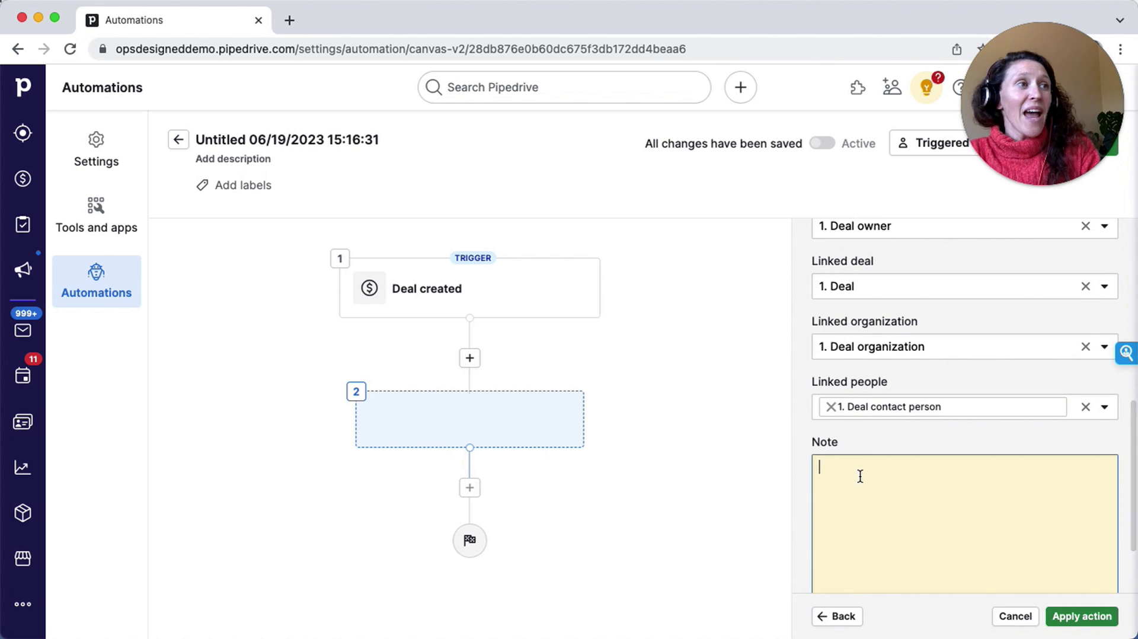
scroll(858, 459, "down", 1)
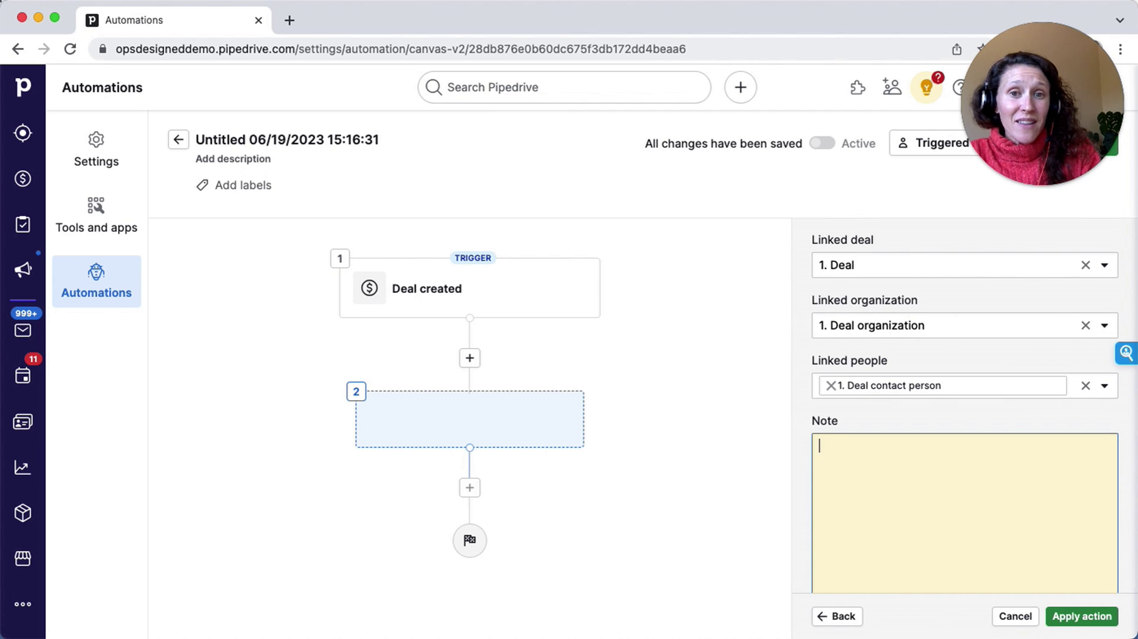
key("super+Tab")
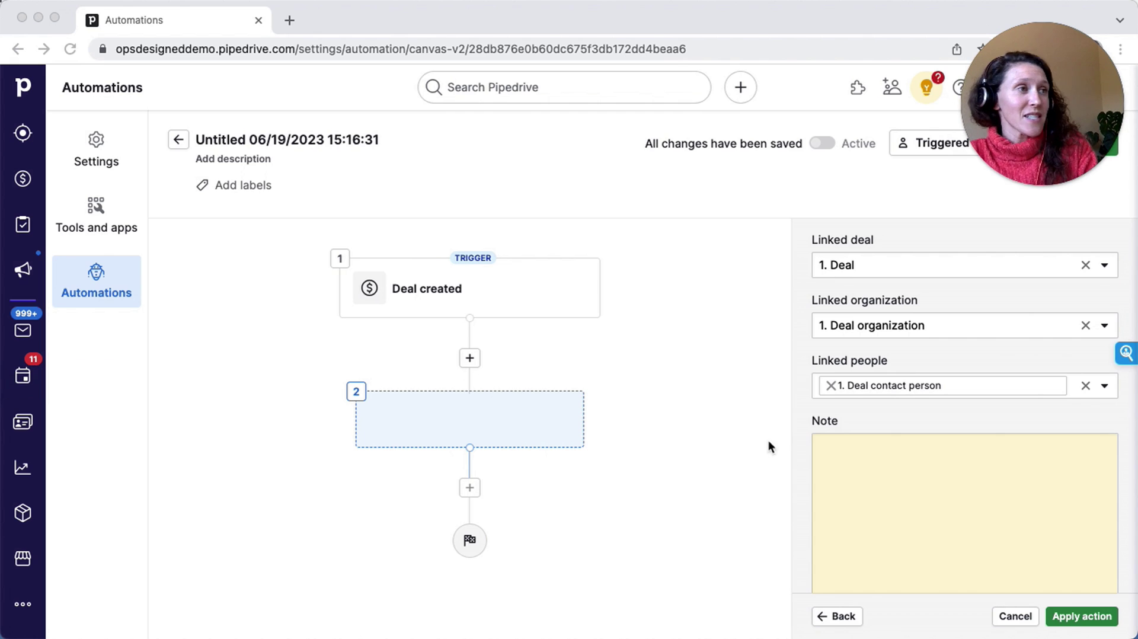
left_click(856, 472)
type("Call contact to attempt to conduct or schedule anintro call If you connect: Update deal details / stage, as appropriate If you do not connect: Send the #1 Cold Outreach email template Mark this activity as done  If in 3 days this deal is still open and in this stage, an additional outreach activity will be created for you.")
scroll(863, 476, "up", 1)
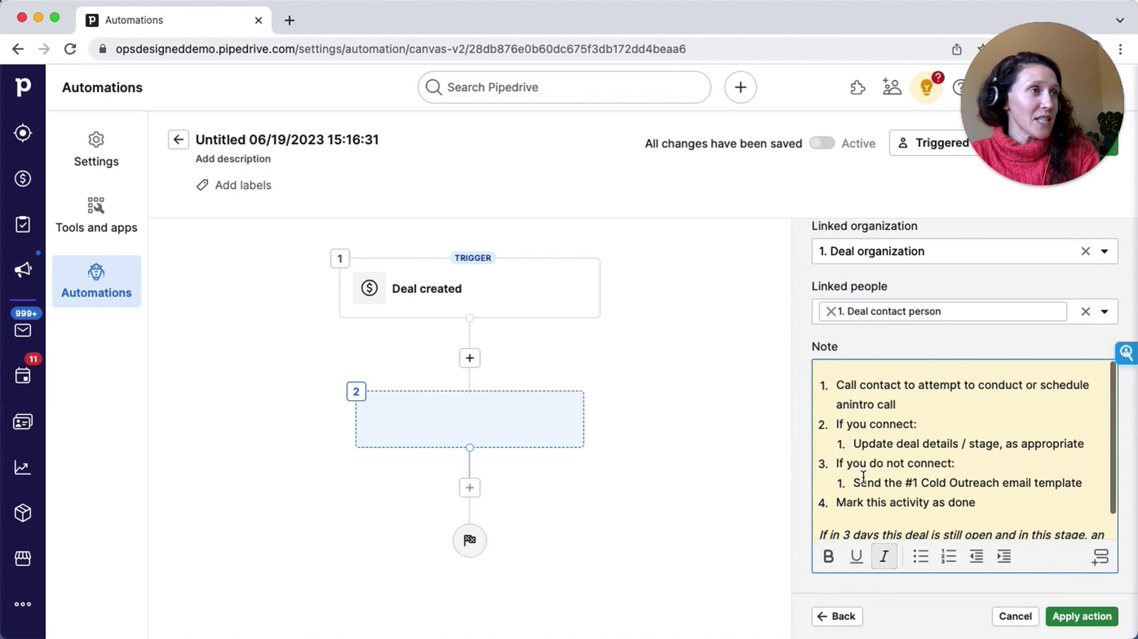
- Correct "anintro call" to "an intro call" in the first item of the note
left_click(839, 386)
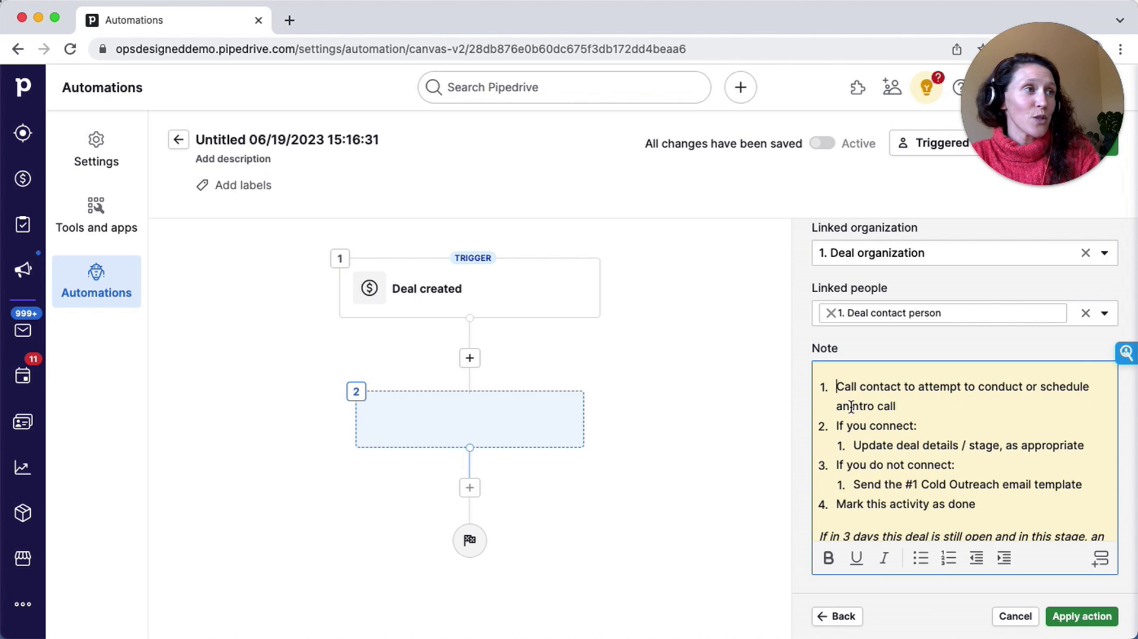
left_click(851, 407)
scroll(833, 427, "down", 1)
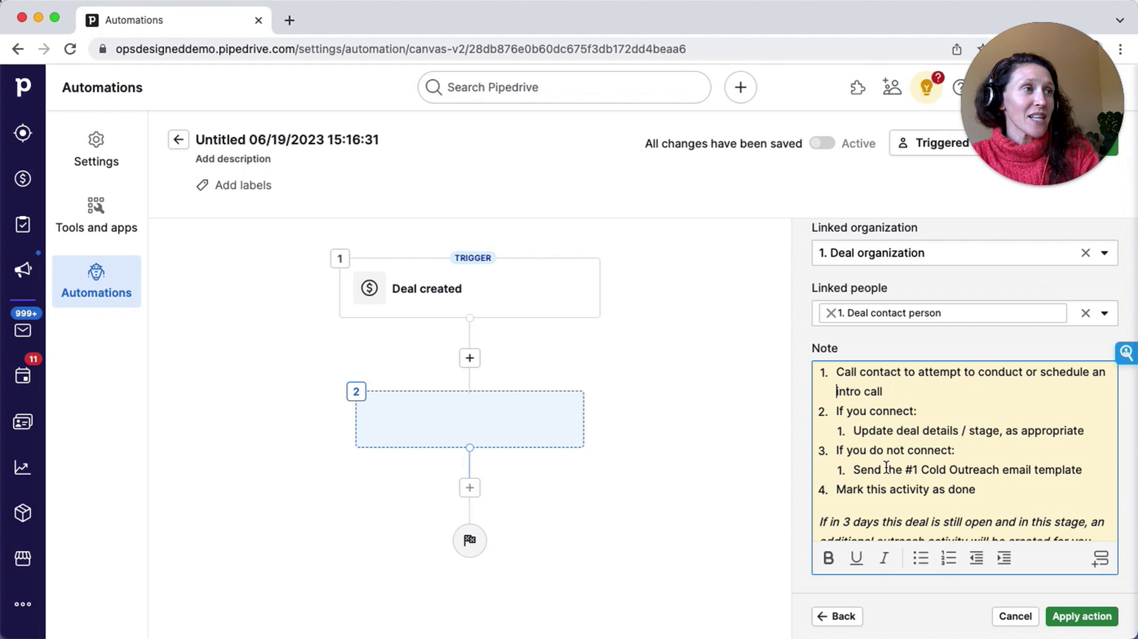
- Review the rest of the note through its closing follow-up remark and apply the Create activity action
scroll(896, 474, "down", 1)
scroll(897, 476, "down", 1)
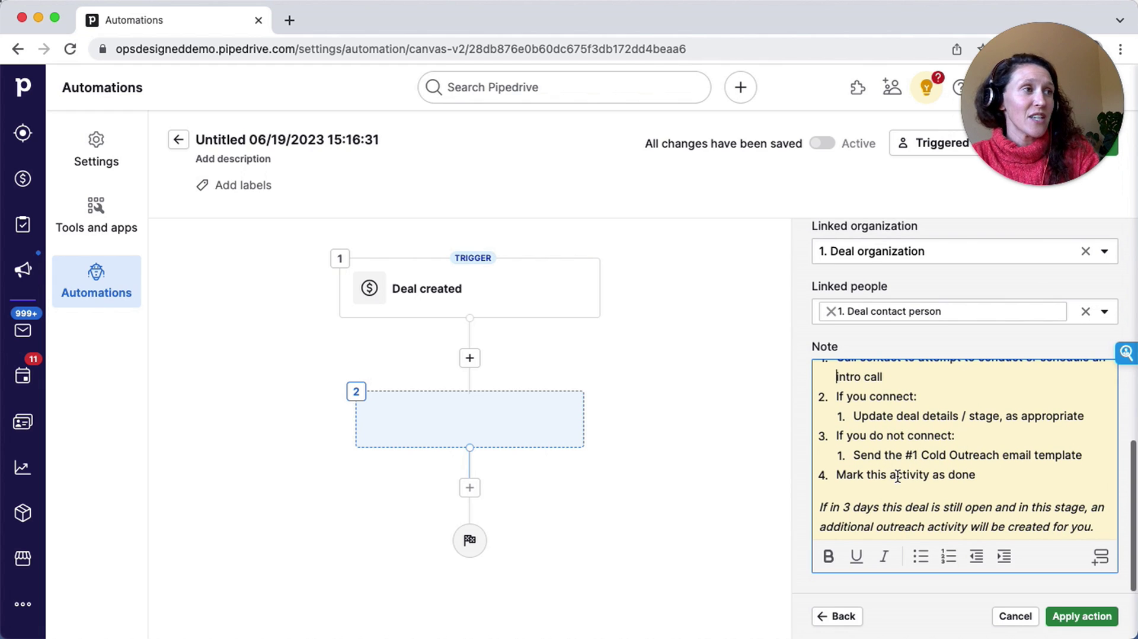
left_click(819, 502)
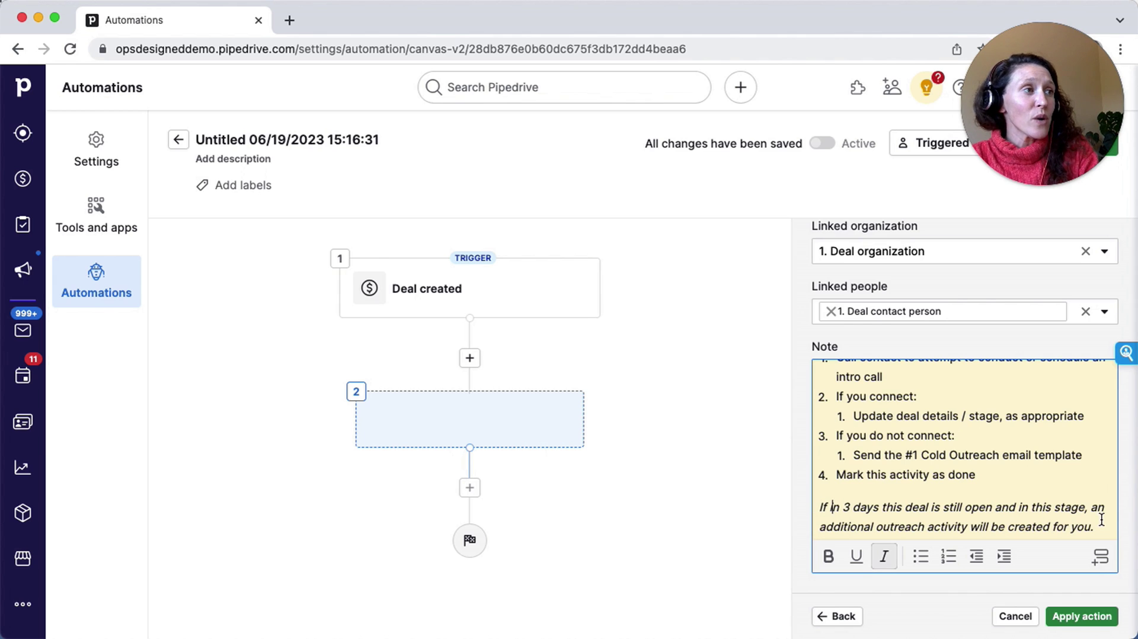
left_click_drag(1094, 526, 814, 494)
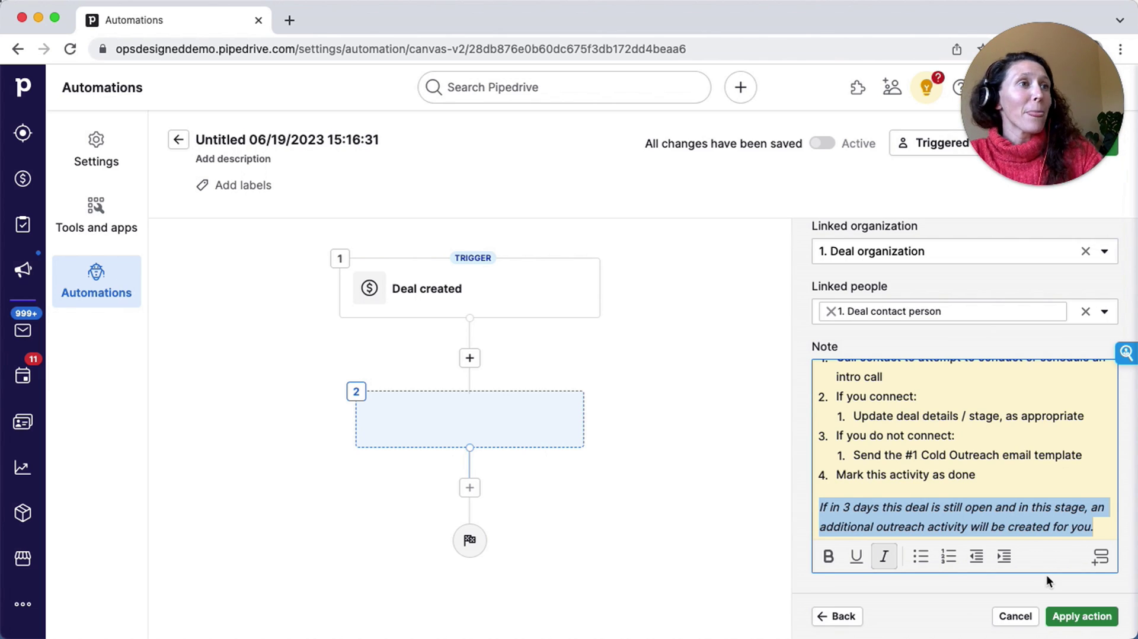
left_click(1096, 616)
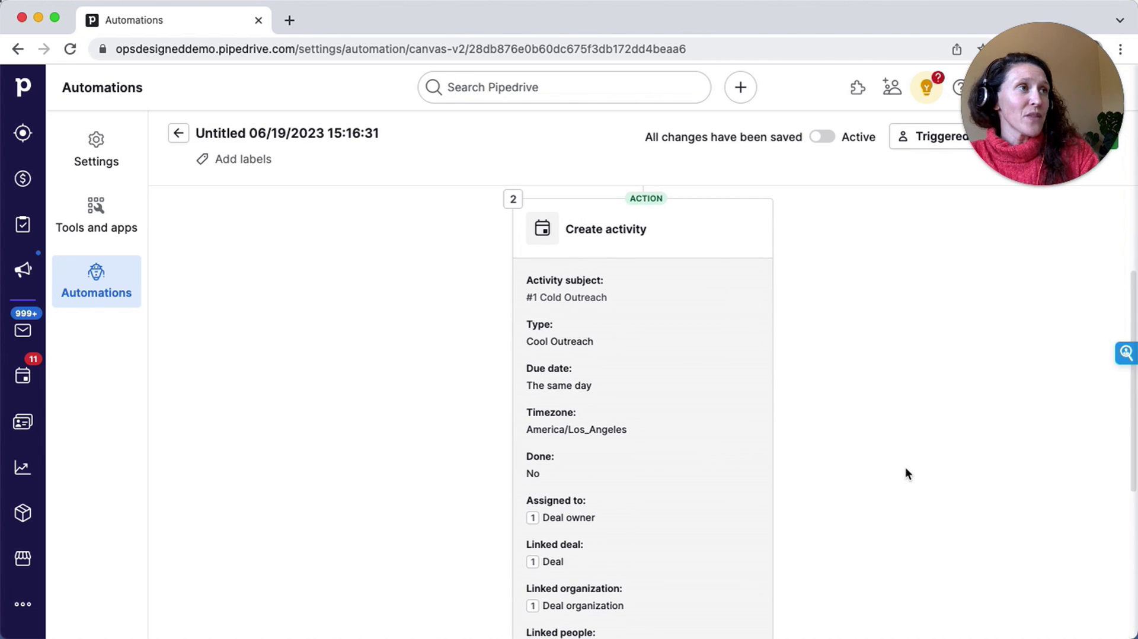
- Rename the automation "#1 Cold Outreach Activity" and save the new name
left_click_drag(1058, 35, 191, 489)
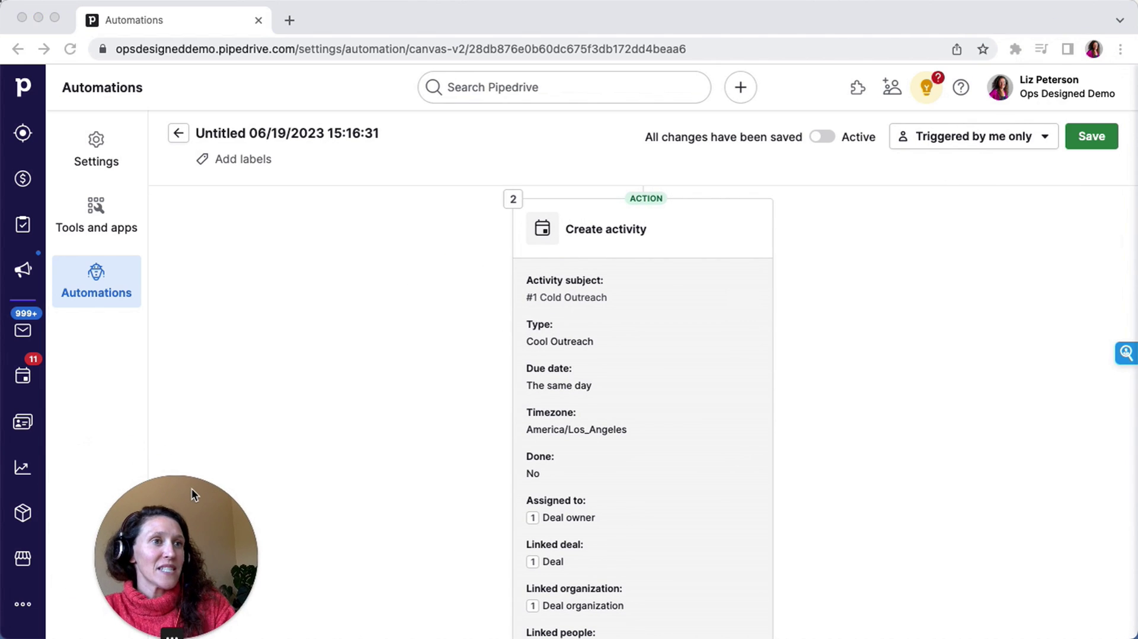
left_click(259, 136)
left_click(259, 137)
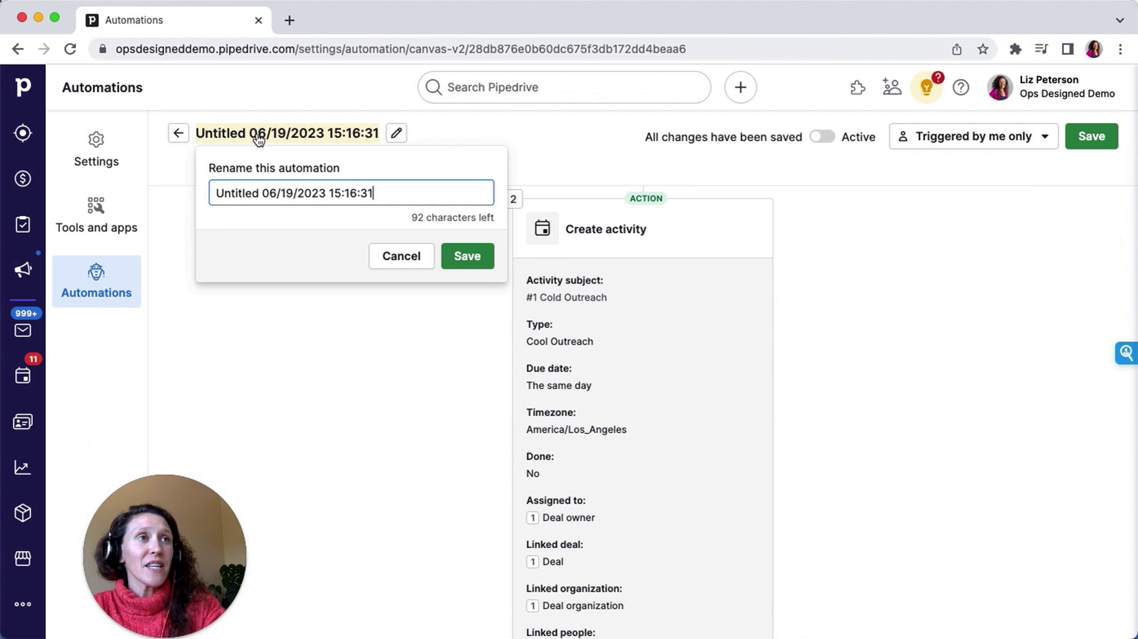
key("super+a")
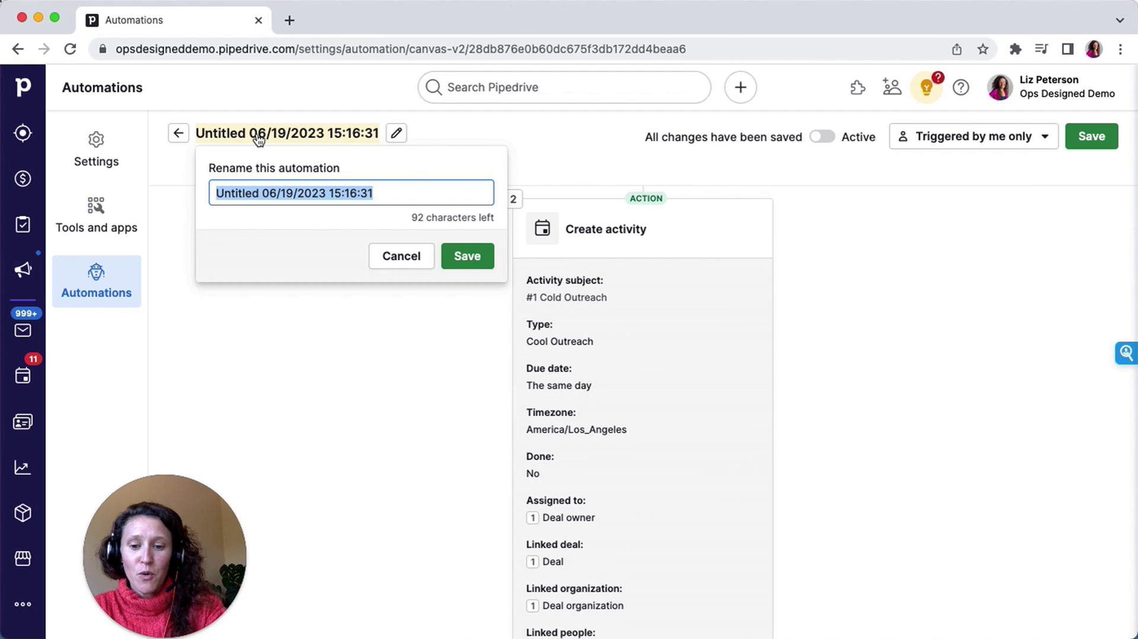
type("#1 Cold Oureac")
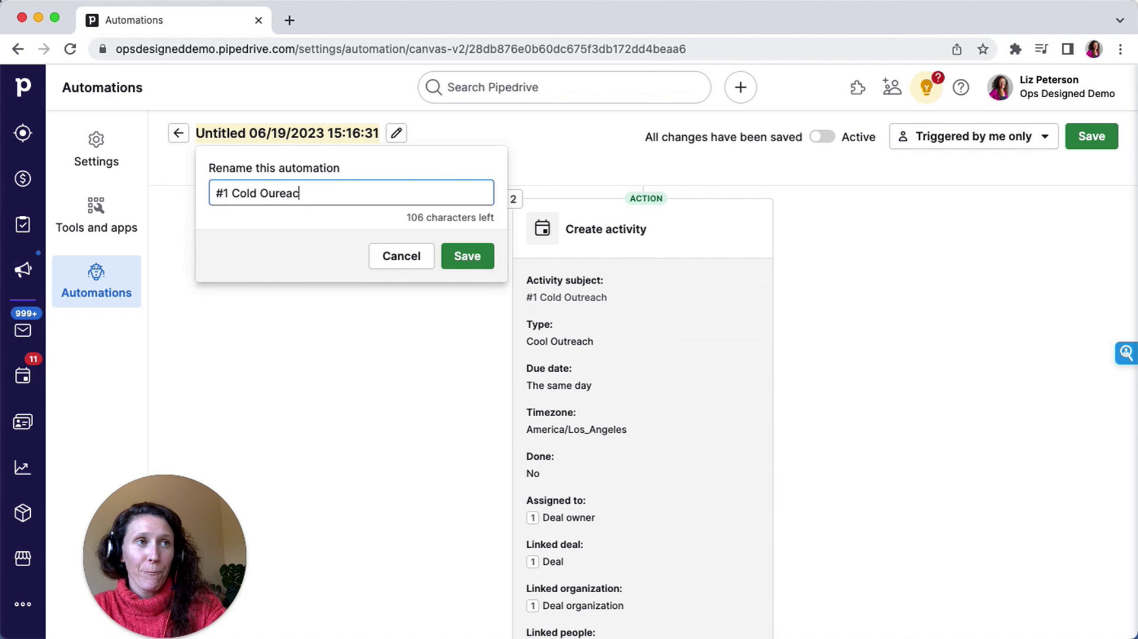
type("h A")
key("BackSpace")
key("BackSpace")
key("BackSpace")
key("BackSpace")
key("BackSpace")
key("BackSpace")
key("BackSpace")
key("BackSpace")
type("tr")
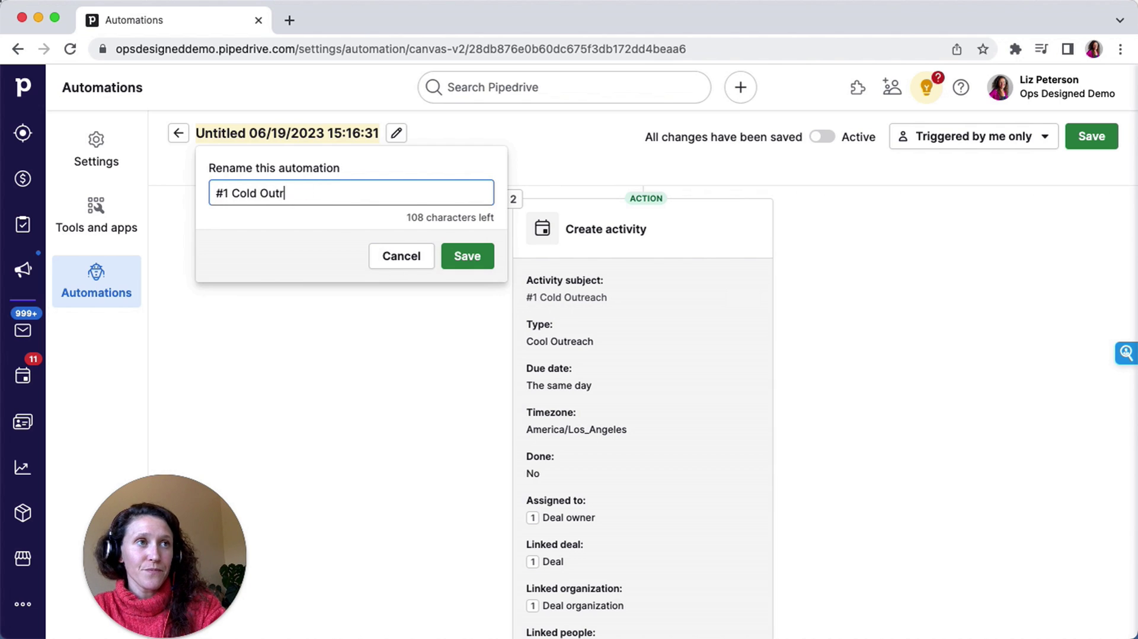
type("each Activity")
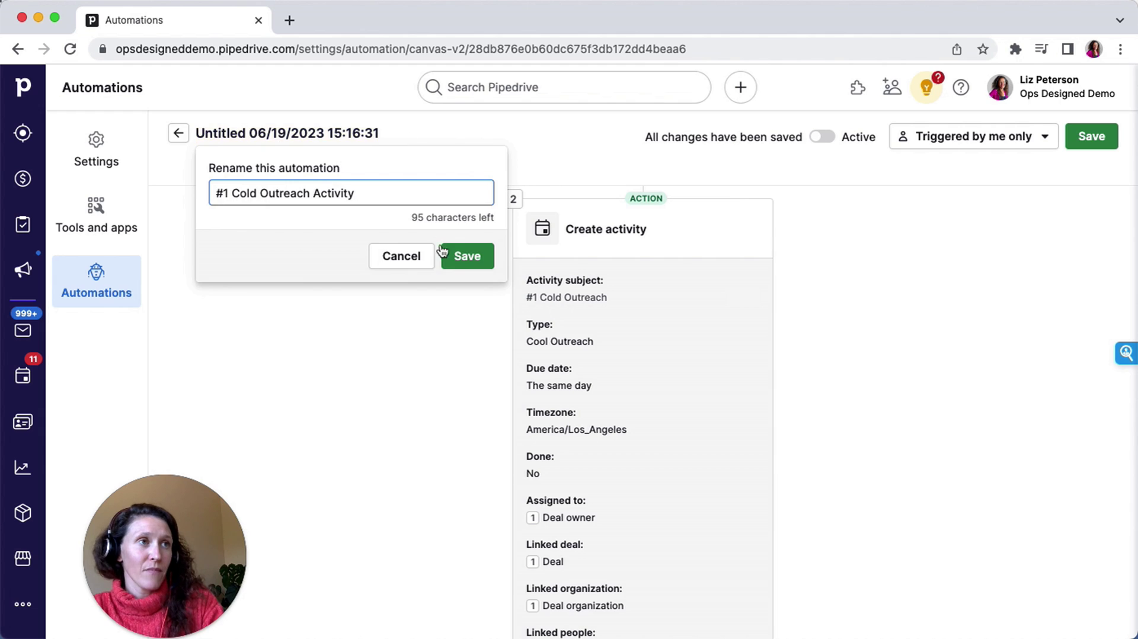
left_click(457, 255)
- Activate the automation, set it to be triggered by any user, and save the changes
scroll(755, 312, "up", 4)
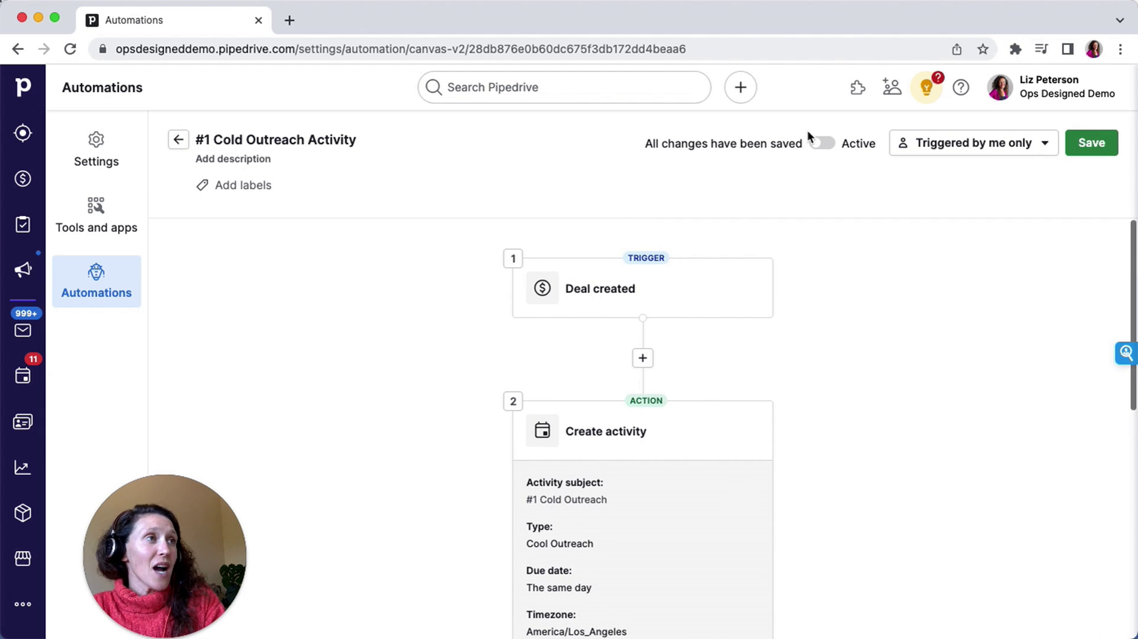
left_click(825, 144)
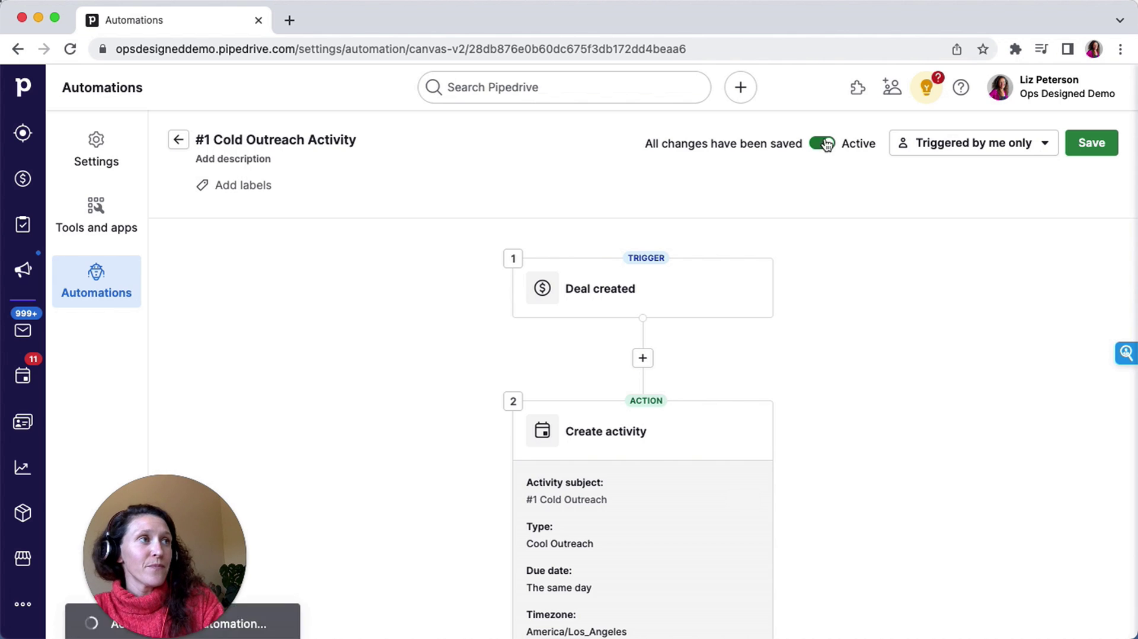
left_click(907, 144)
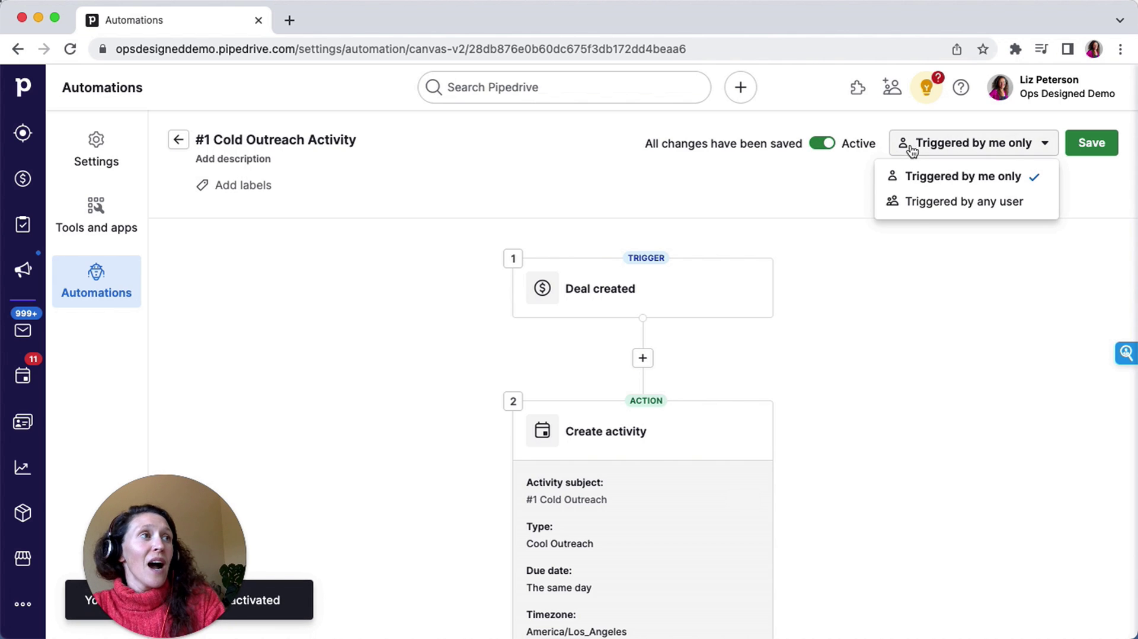
left_click(935, 204)
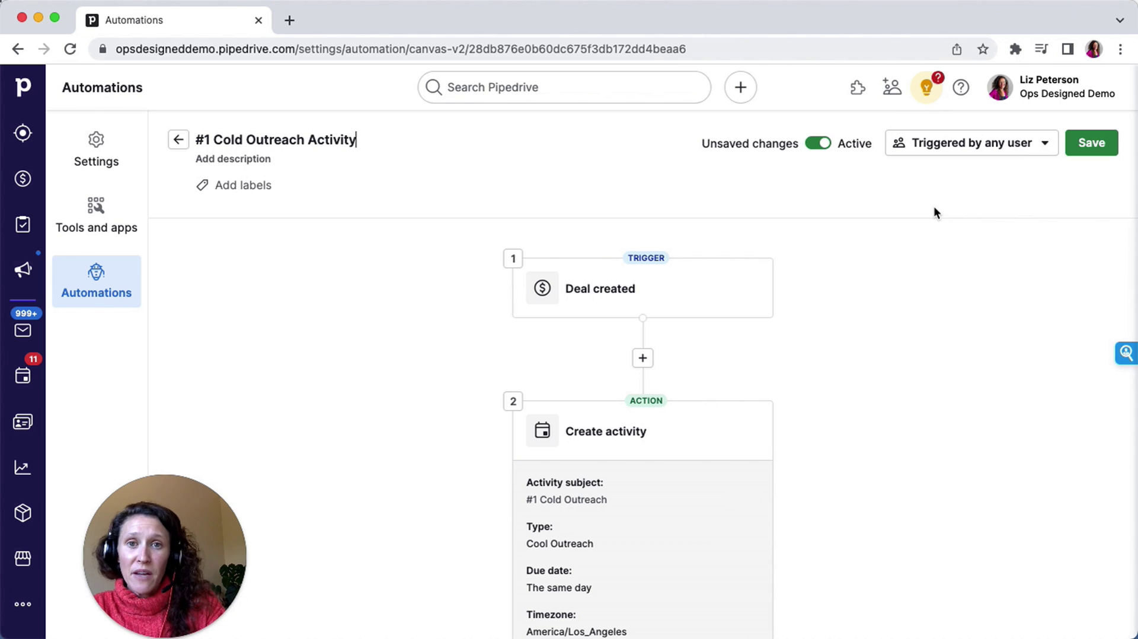
left_click(1103, 145)
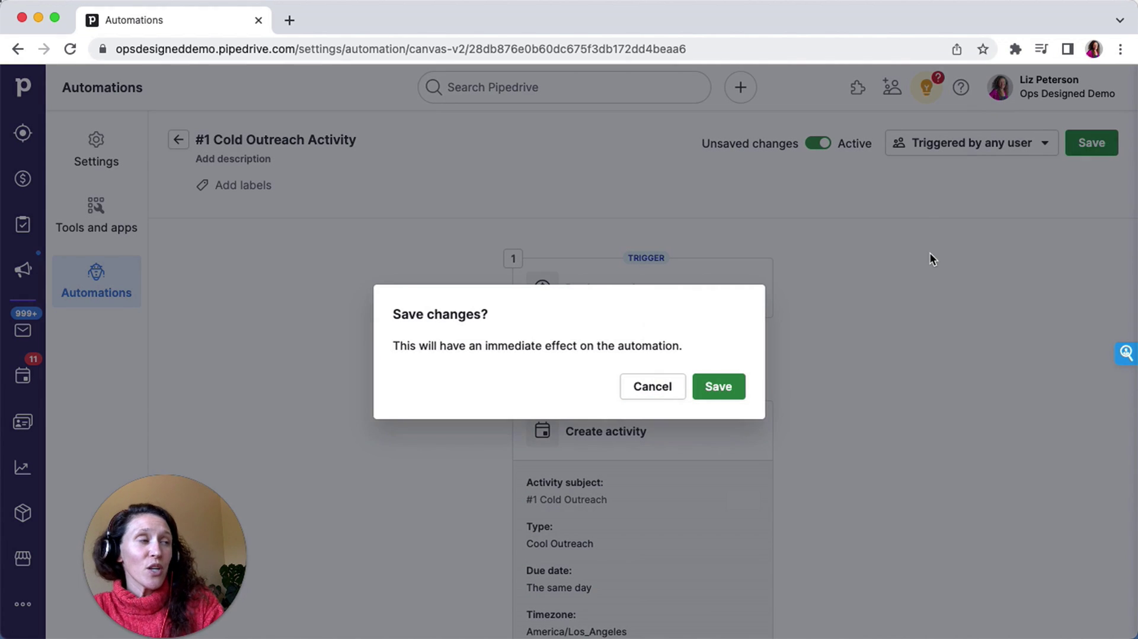
left_click(715, 386)
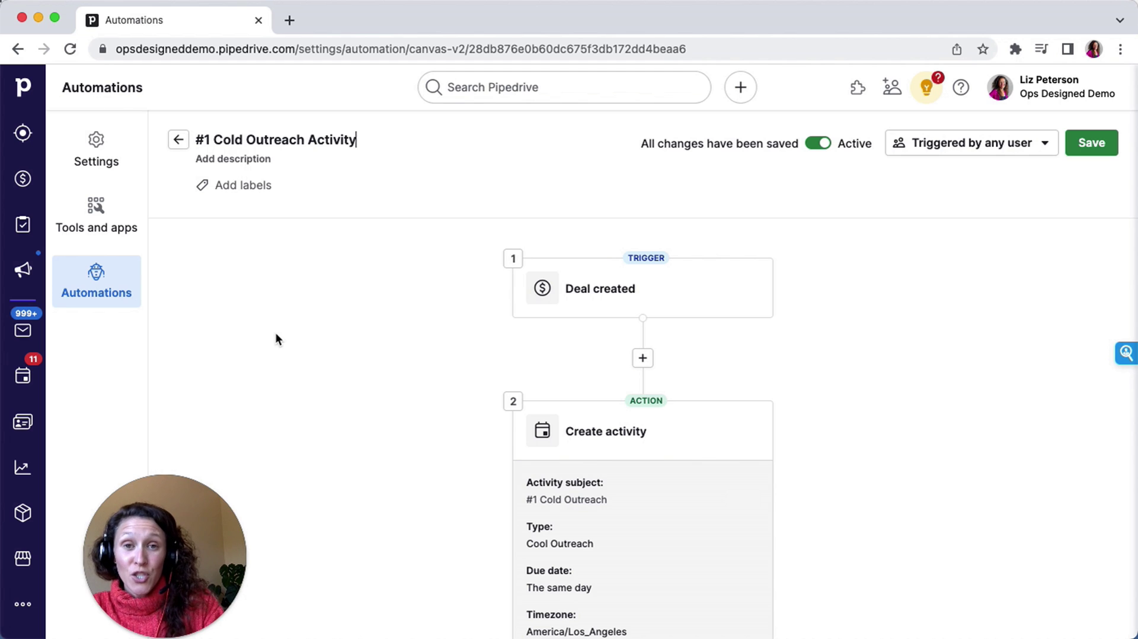
- Create another new automation with Activity updated as its trigger
left_click(178, 140)
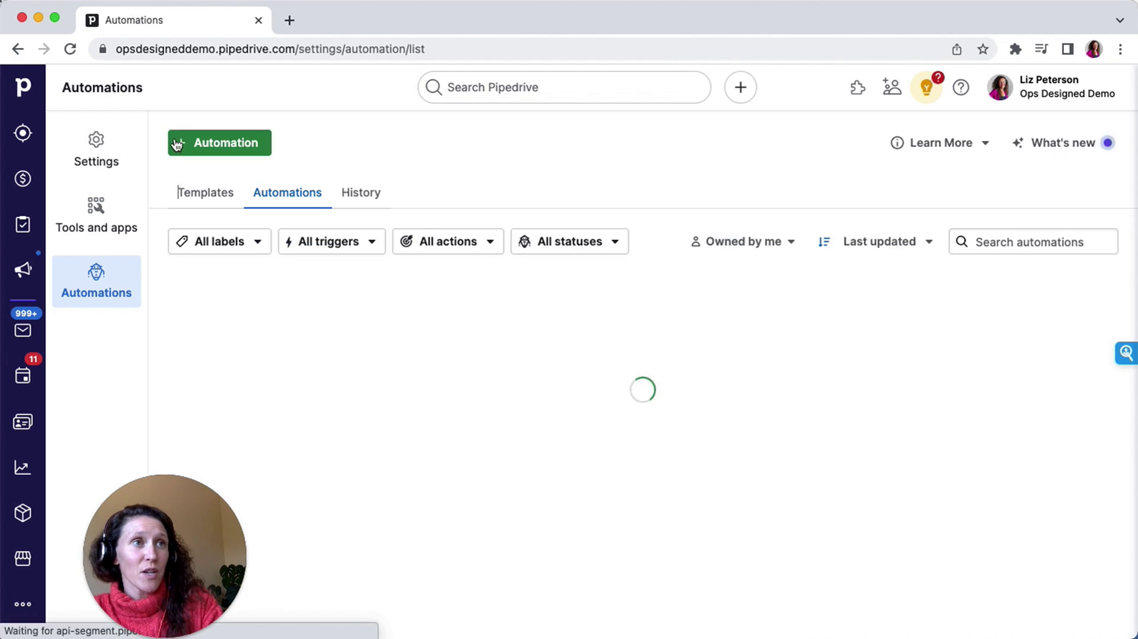
left_click(223, 143)
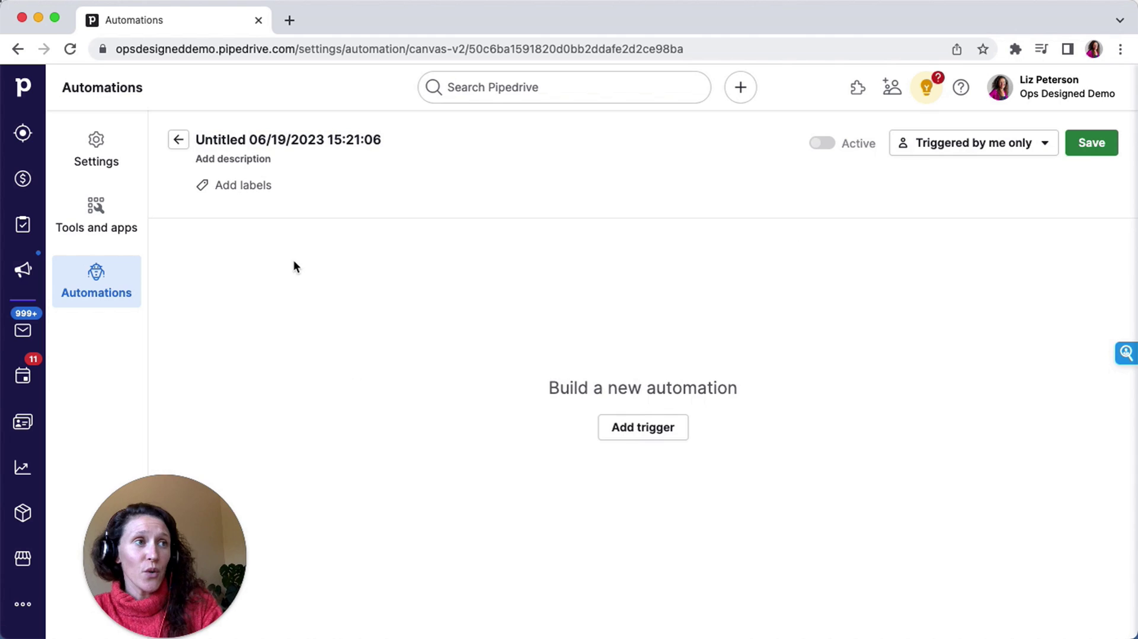
left_click(620, 428)
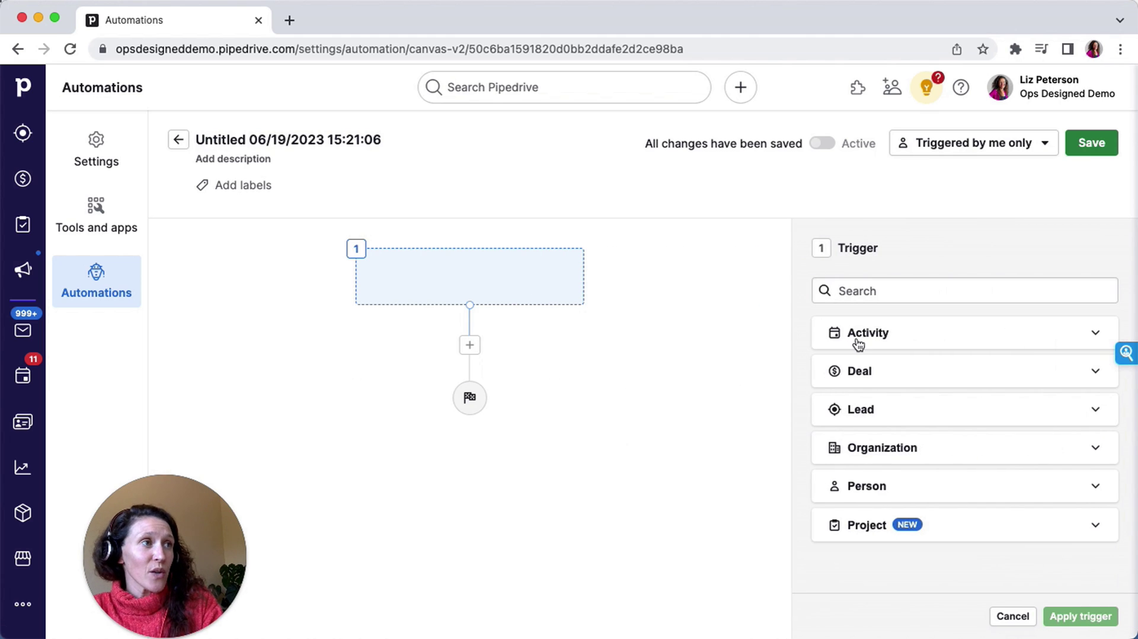
left_click(859, 344)
left_click(885, 412)
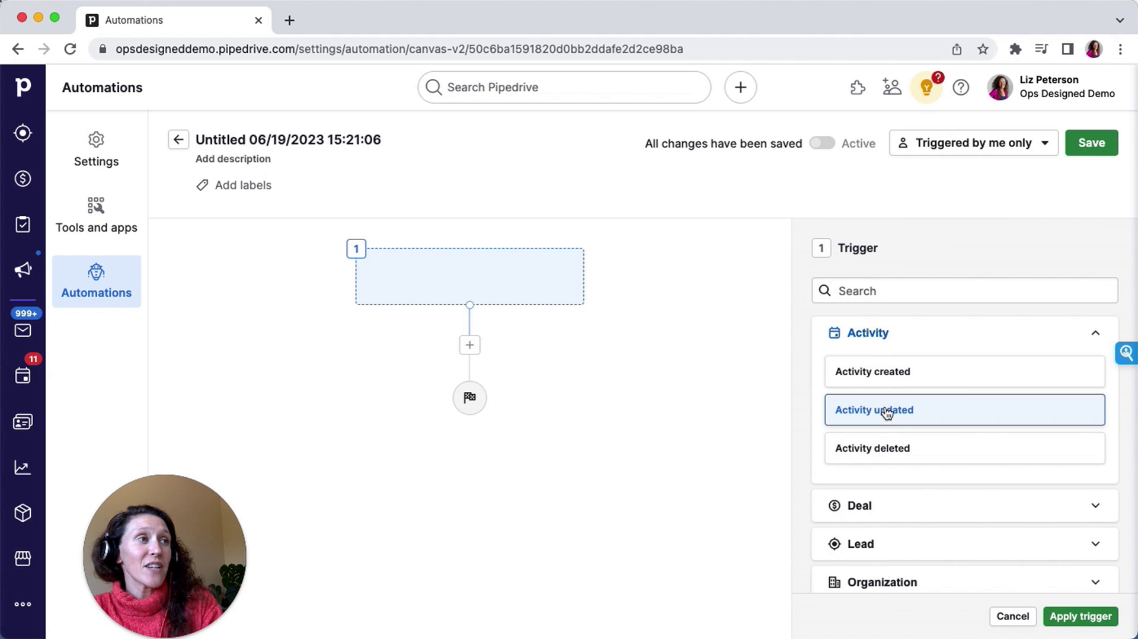
left_click(1065, 616)
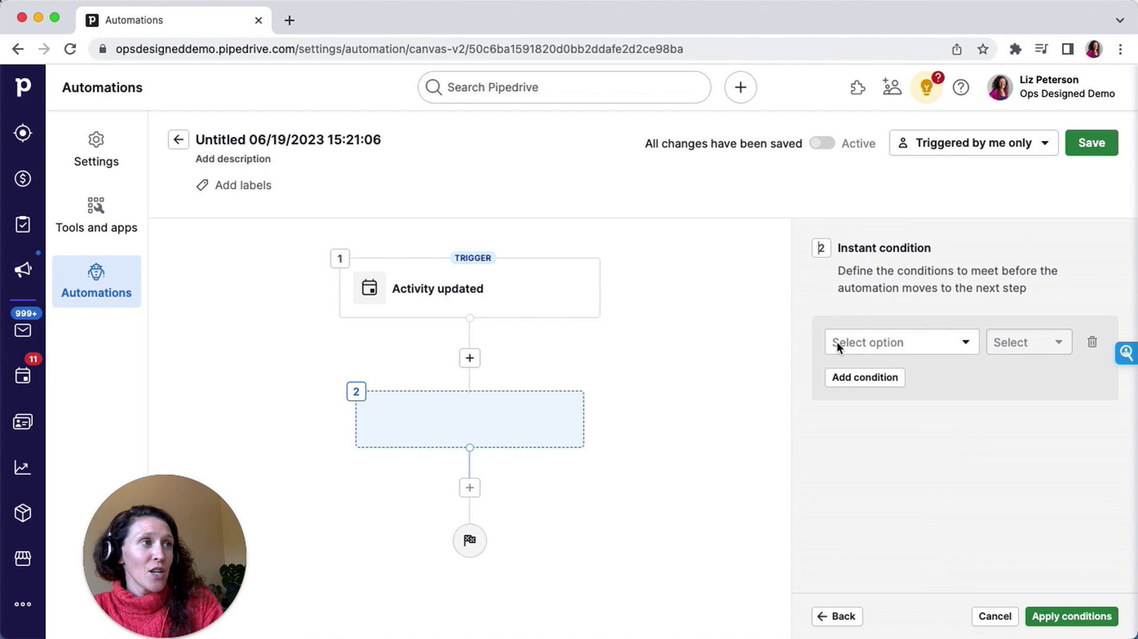
- Set the instant condition so that the Activity subject is "#1 Cold Outreach"
left_click(840, 343)
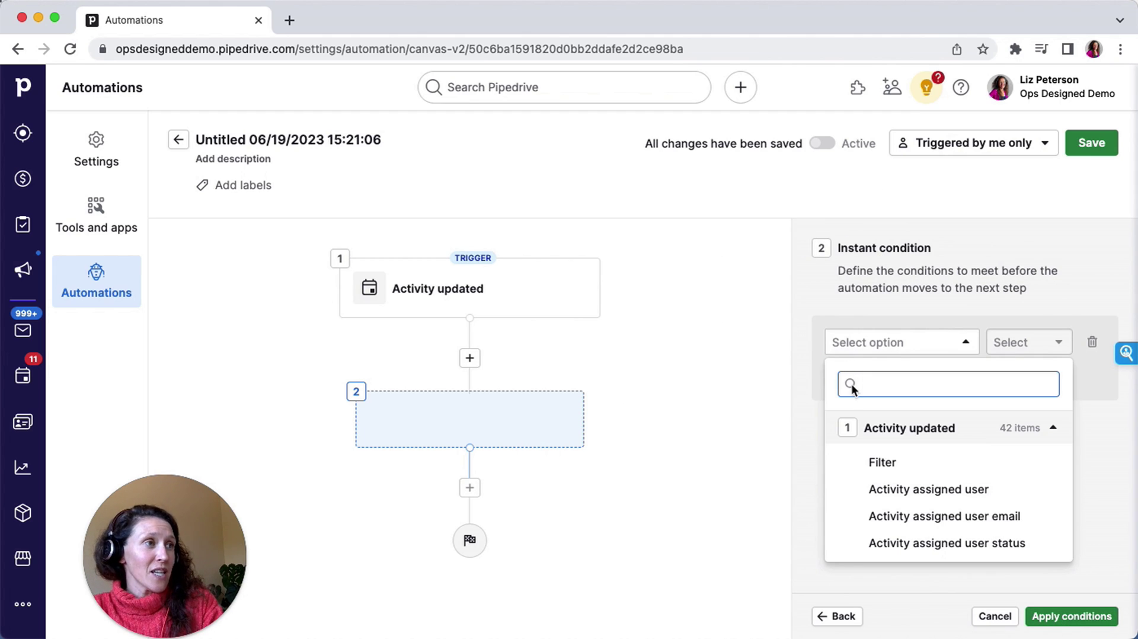
type("sub")
left_click(907, 487)
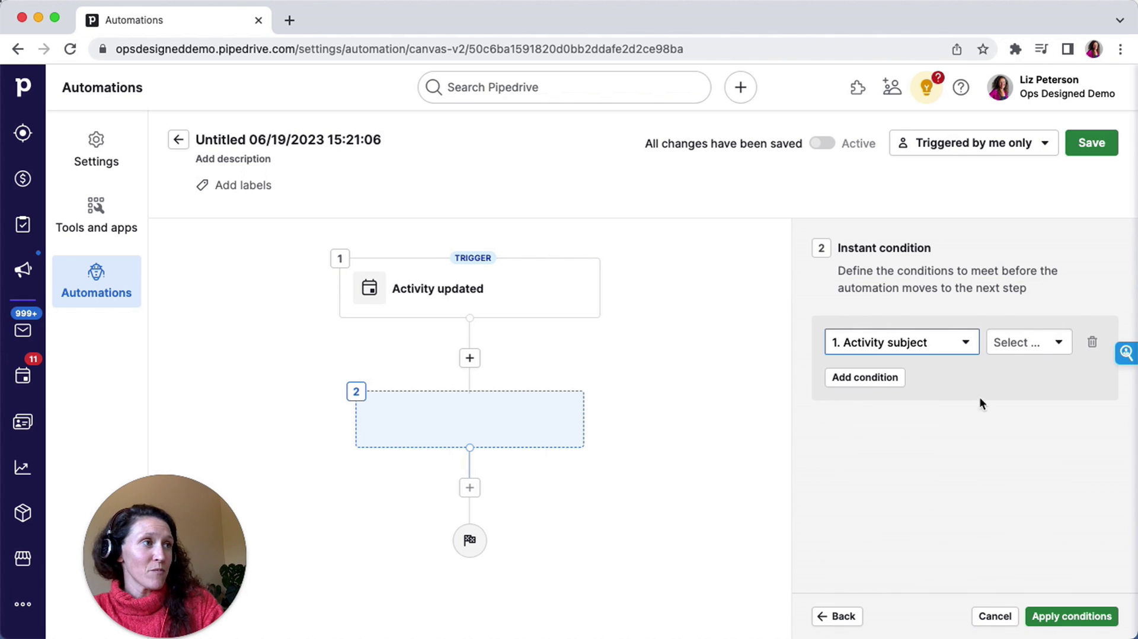
left_click(1033, 344)
left_click(1008, 457)
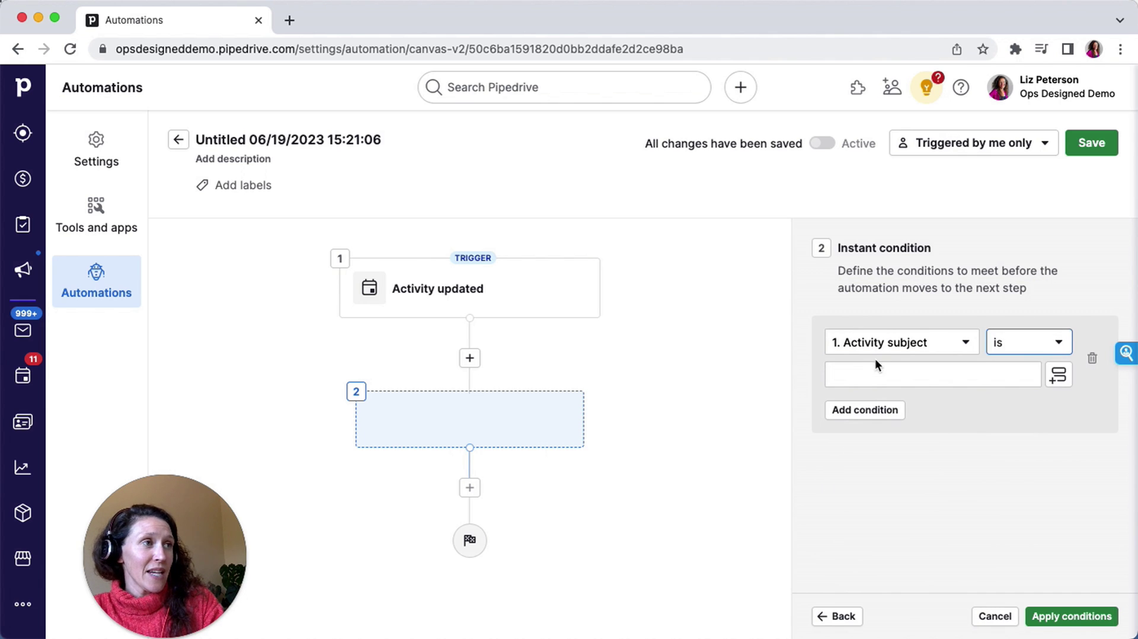
left_click(876, 364)
key("super+Tab")
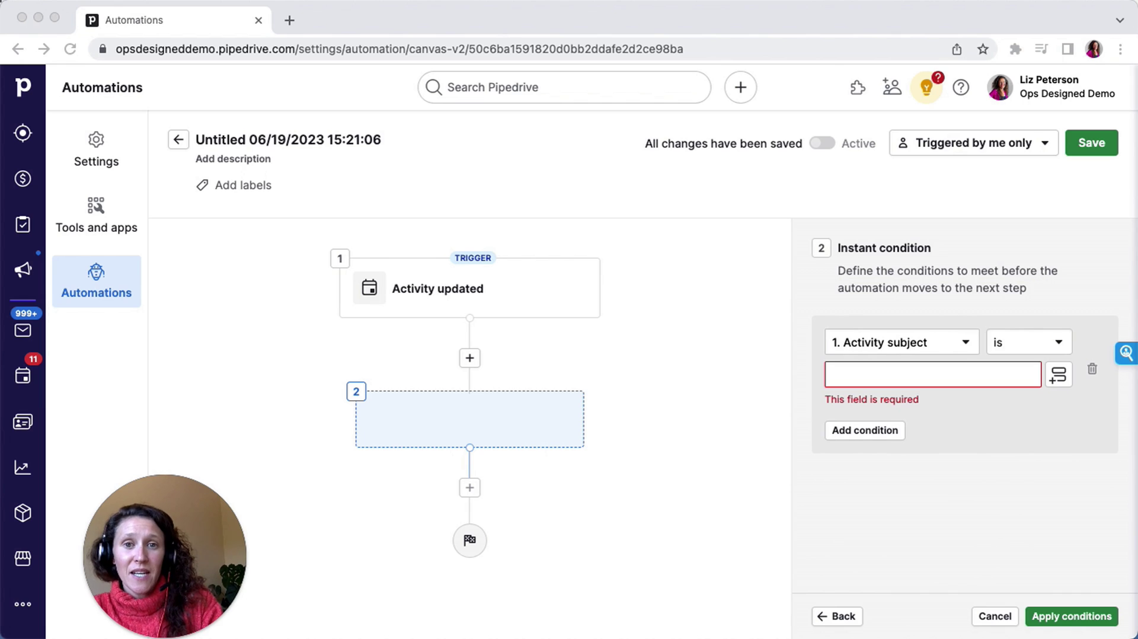
left_click(838, 364)
type("#1 Cold Outreach")
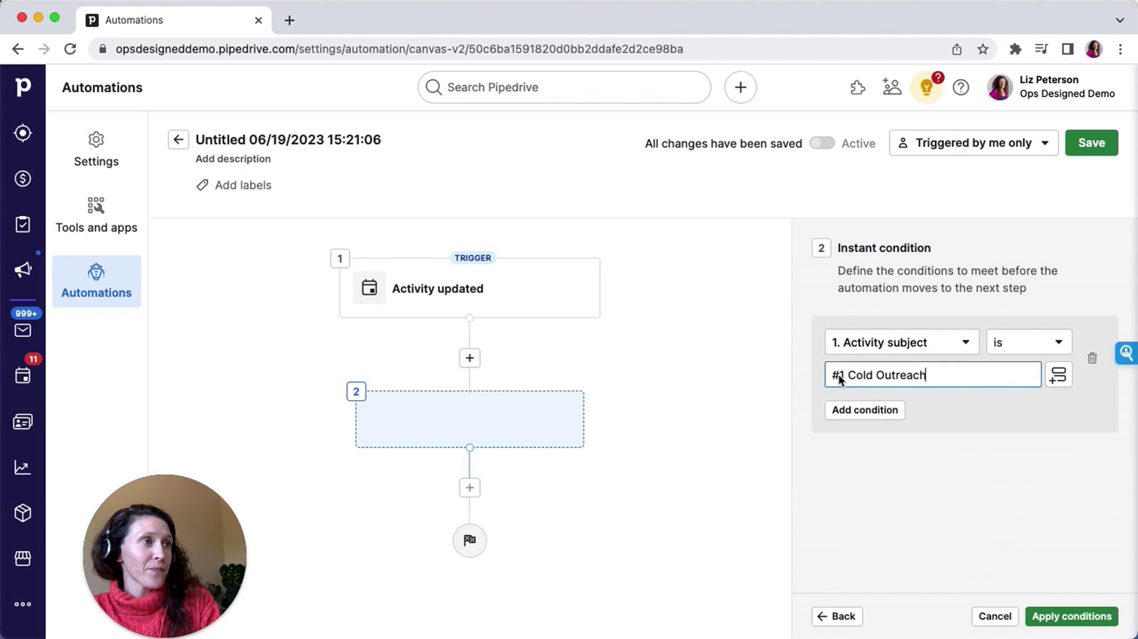
- Add a second AND condition to the instant condition and search its field options for "done" and "to"
left_click(889, 414)
left_click(895, 437)
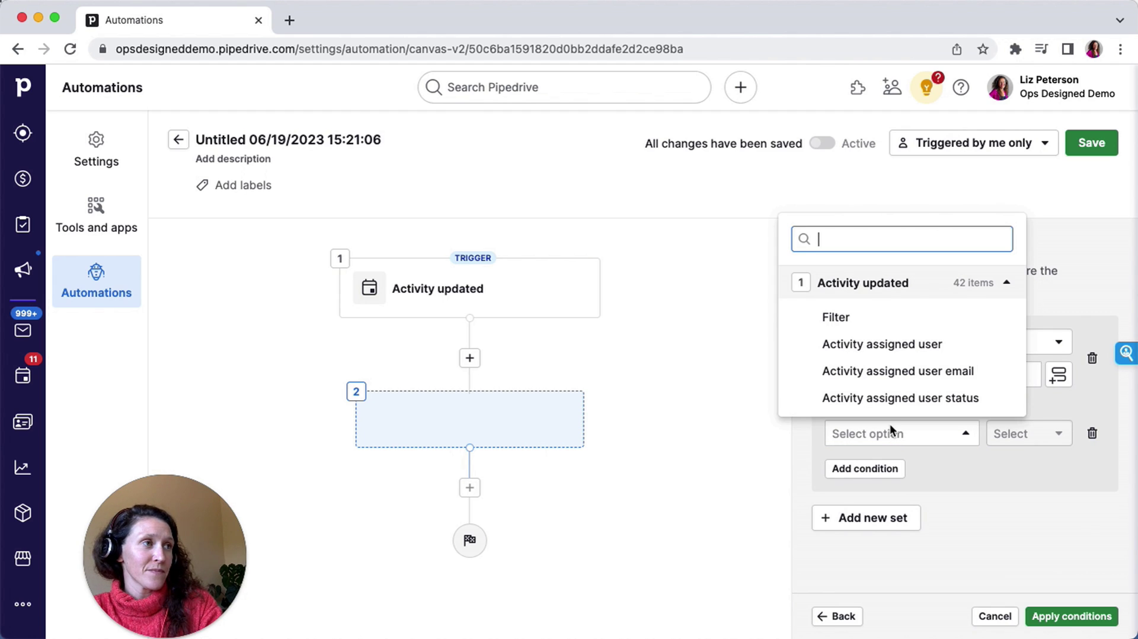
type("s")
key("BackSpace")
type("done")
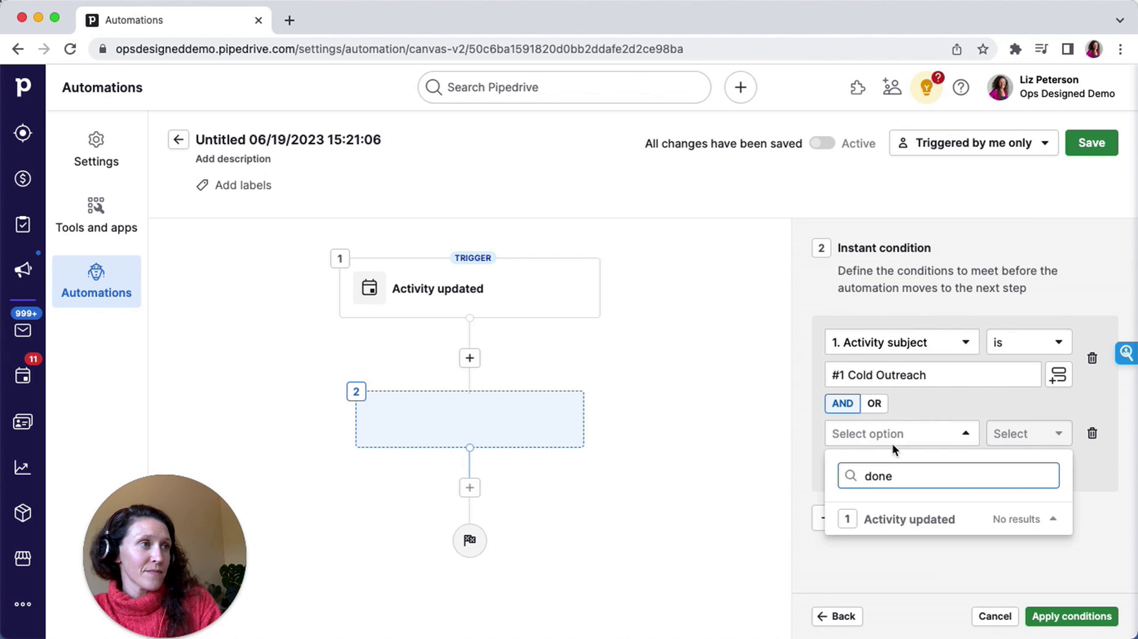
key("BackSpace")
key("BackSpace")
key("BackSpace")
key("BackSpace")
type("to")
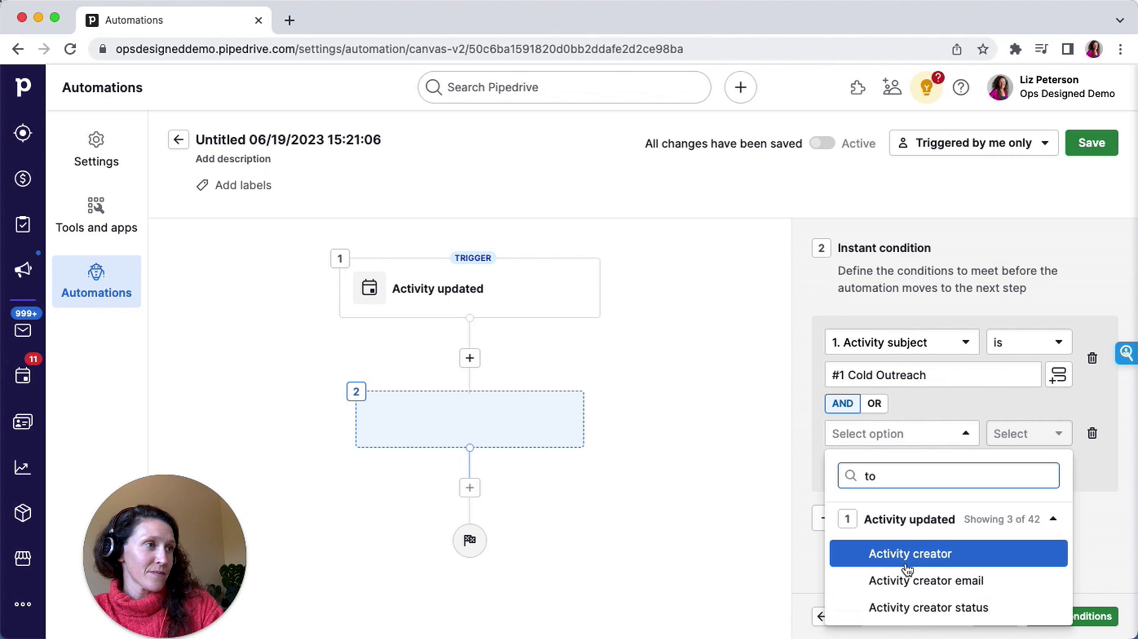
key("BackSpace")
key("BackSpace")
double_click(821, 285)
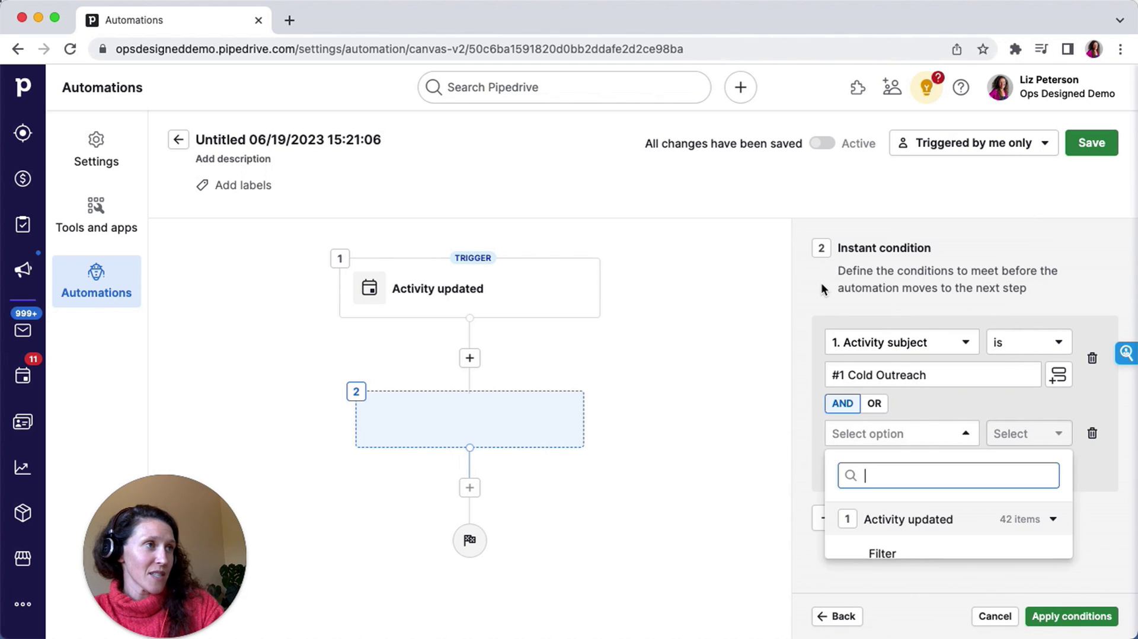
- Set the second condition so that Activity status has changed to Done, and apply the conditions
left_click(900, 439)
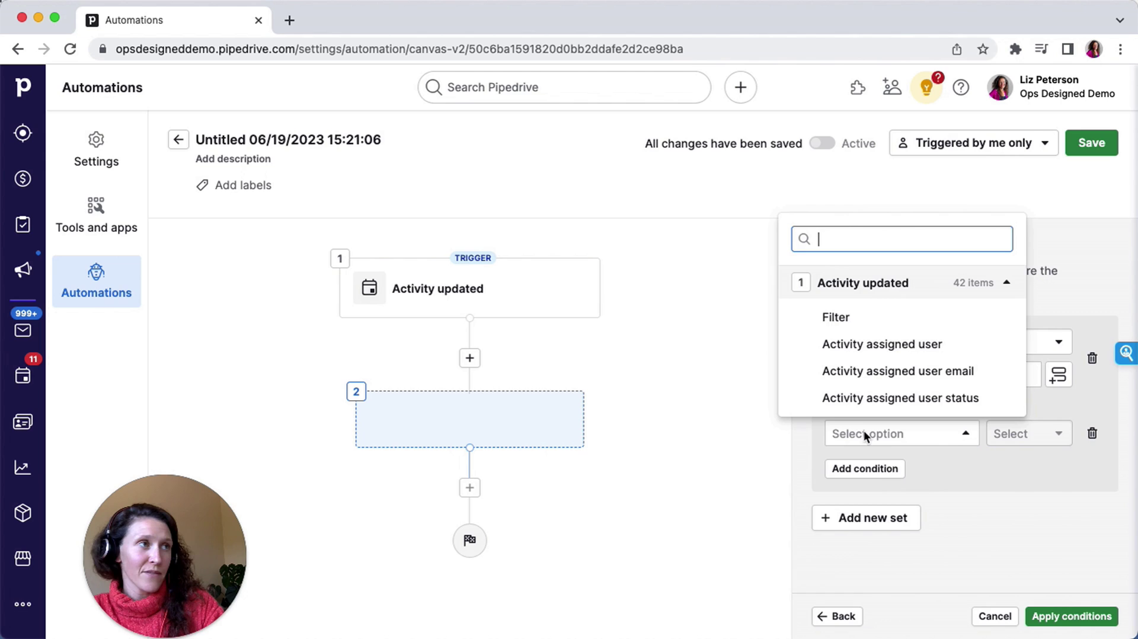
type("stat")
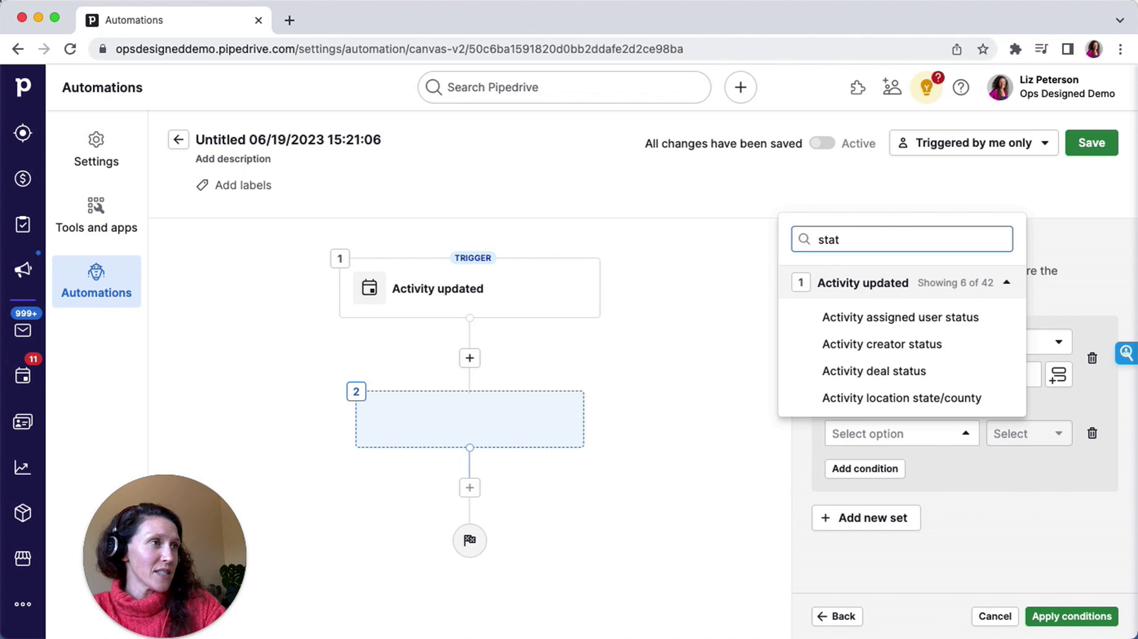
type("us")
left_click(874, 401)
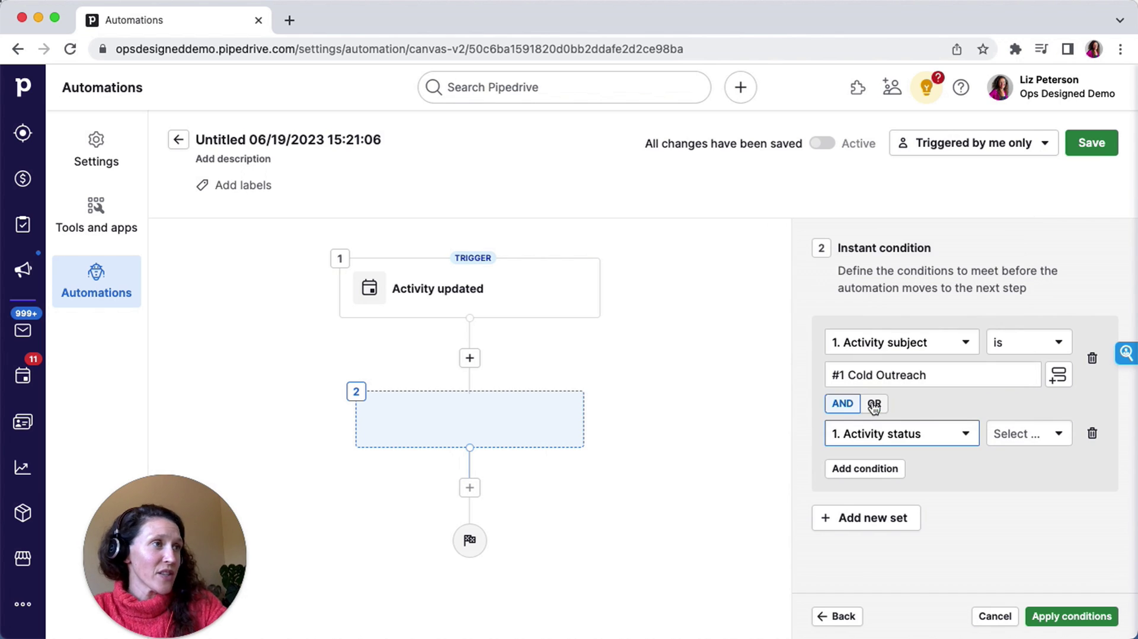
left_click(1031, 439)
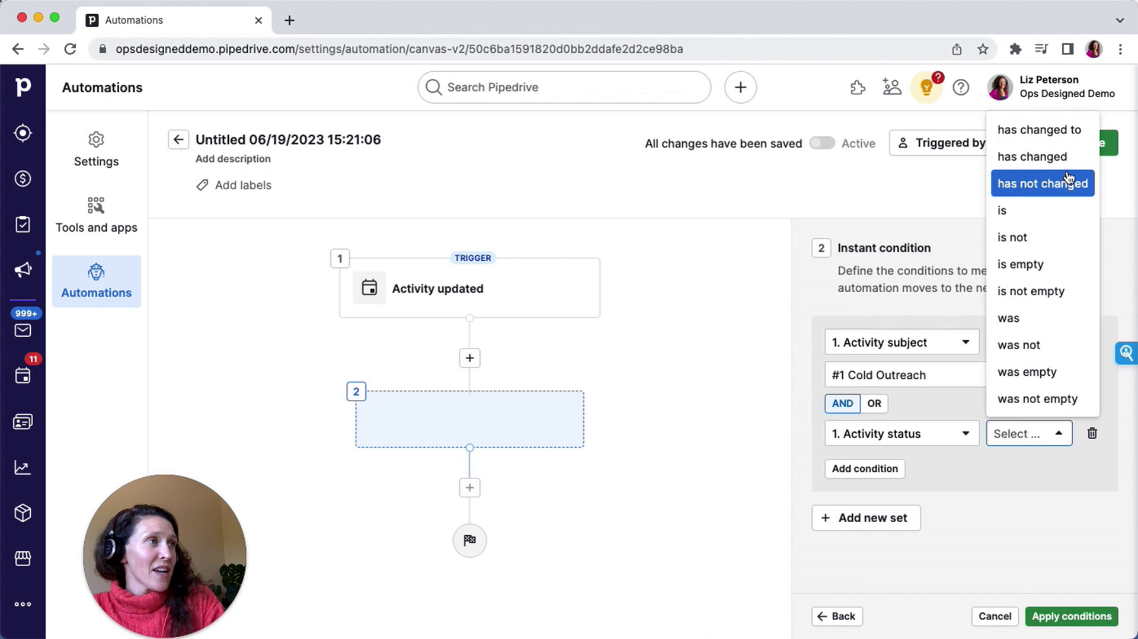
left_click(1044, 130)
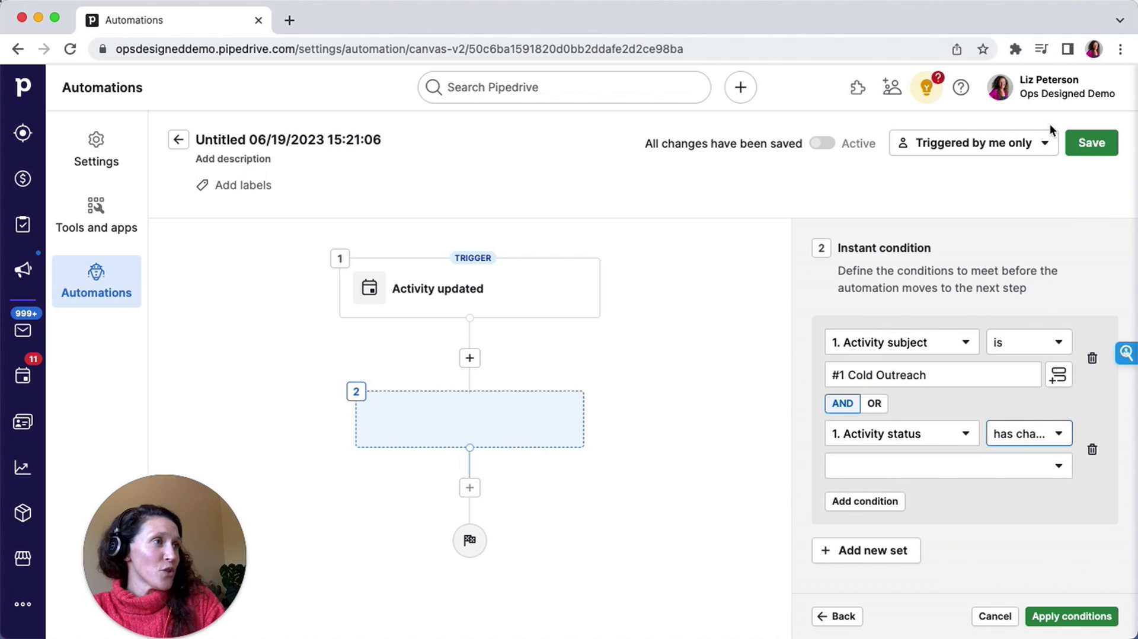
left_click(918, 467)
left_click(895, 614)
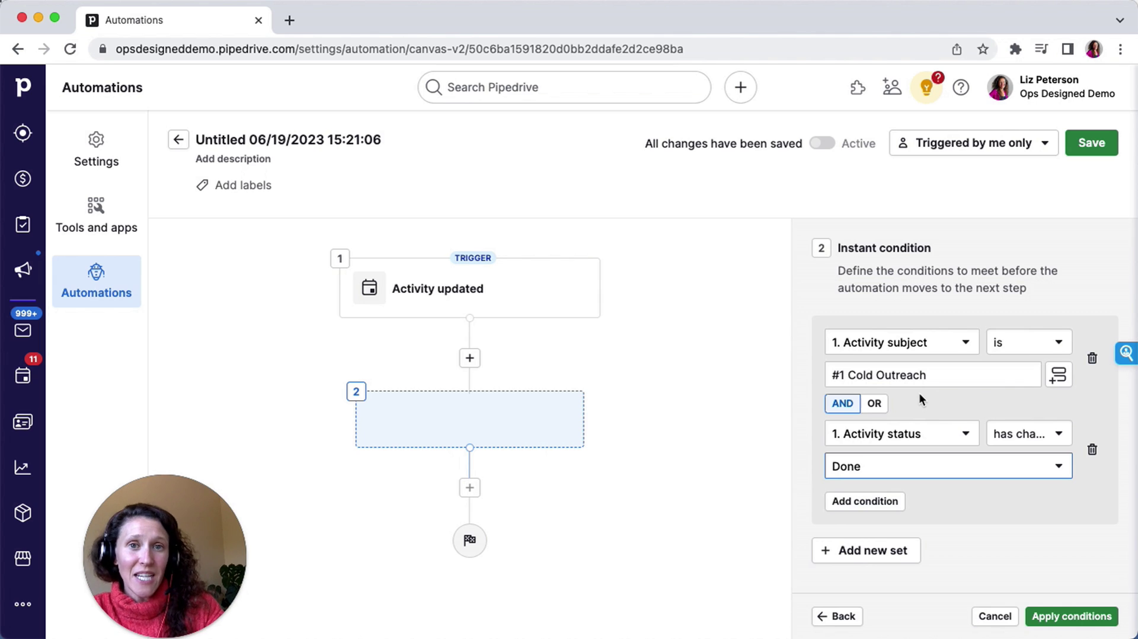
left_click(1102, 616)
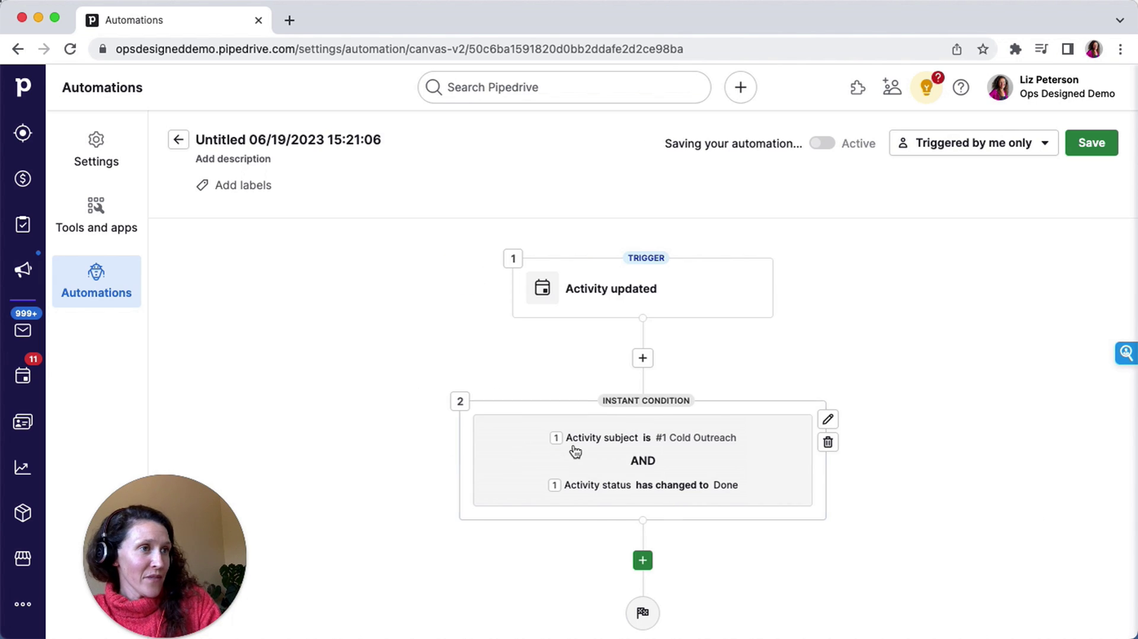
- Add a delay of 3 days that skips weekends after the instant condition
left_click(652, 563)
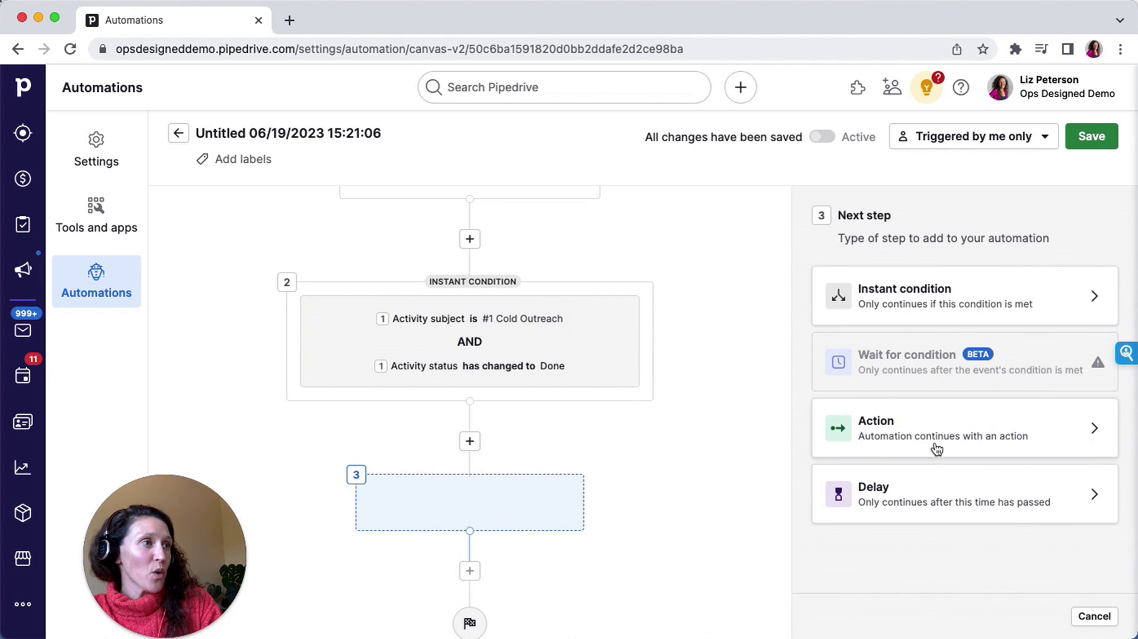
left_click(934, 484)
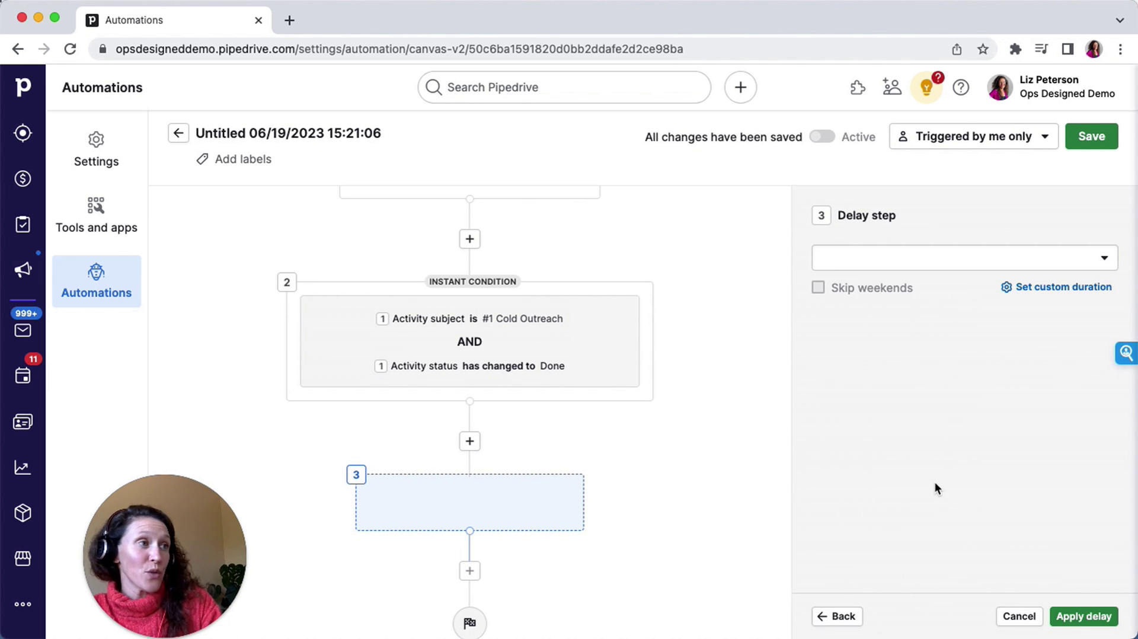
left_click(933, 265)
left_click(925, 320)
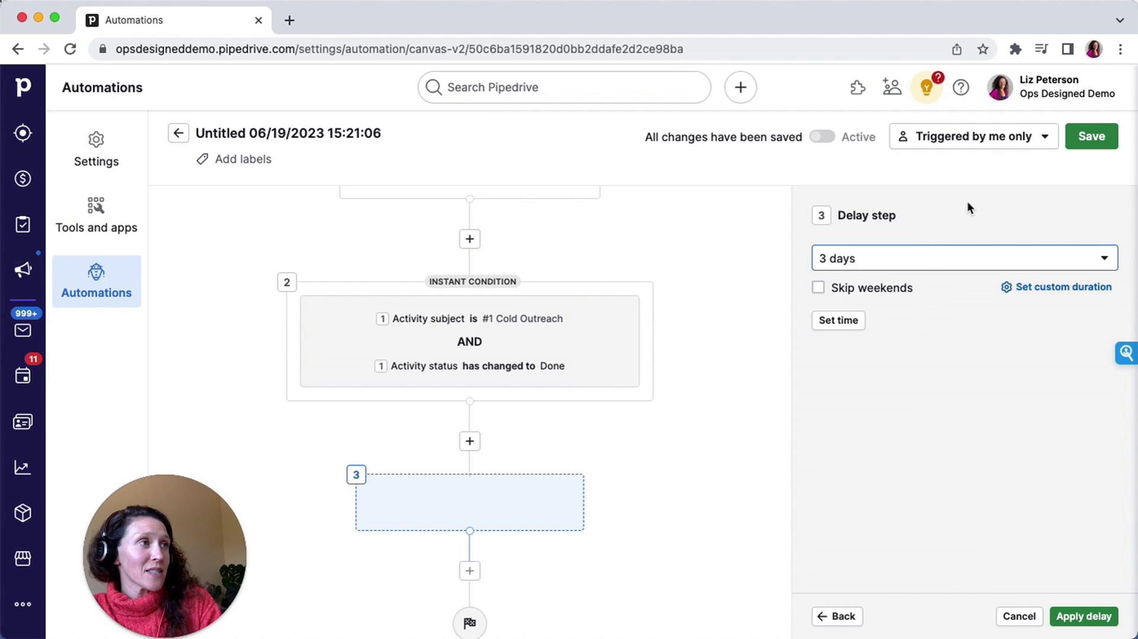
left_click(819, 289)
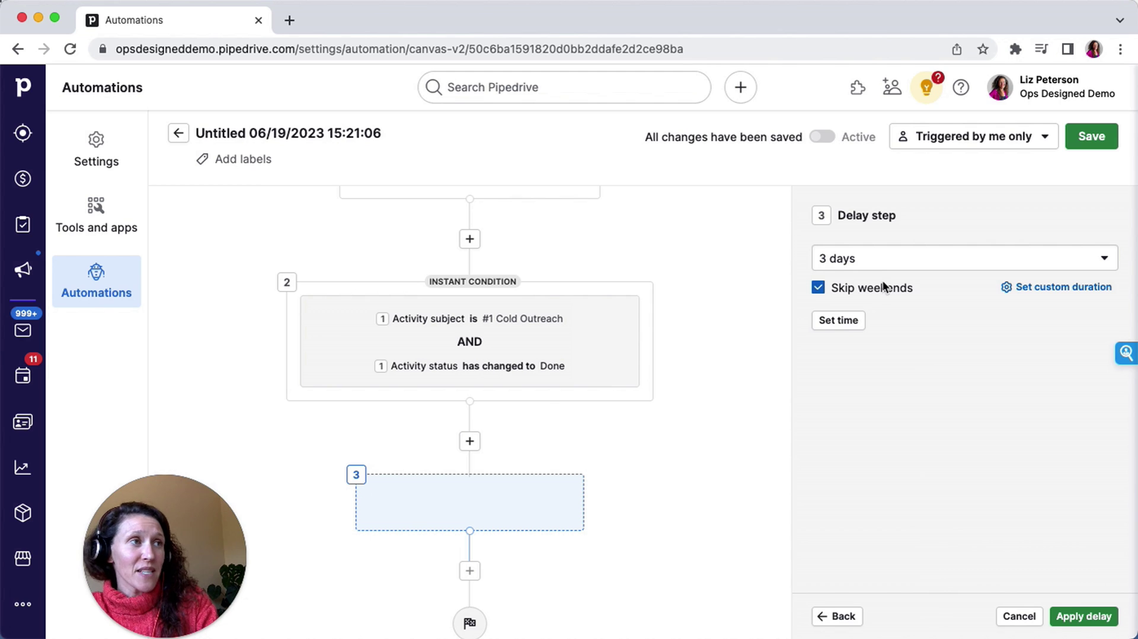
left_click(1076, 615)
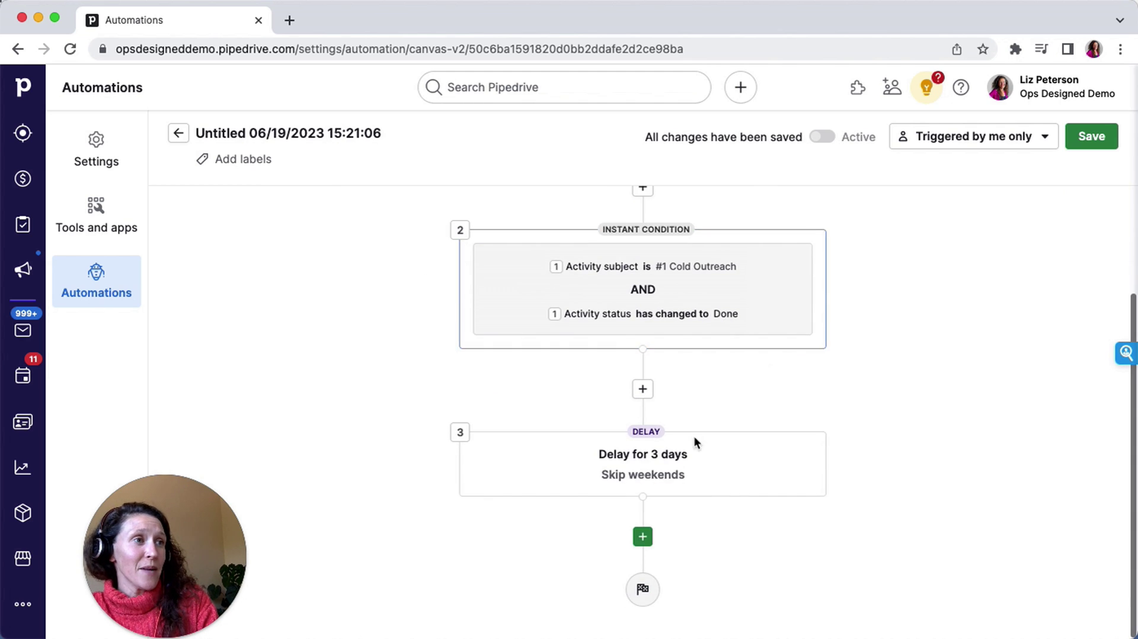
- Add an instant condition step after the delay and choose Activity deal as its field
left_click(643, 540)
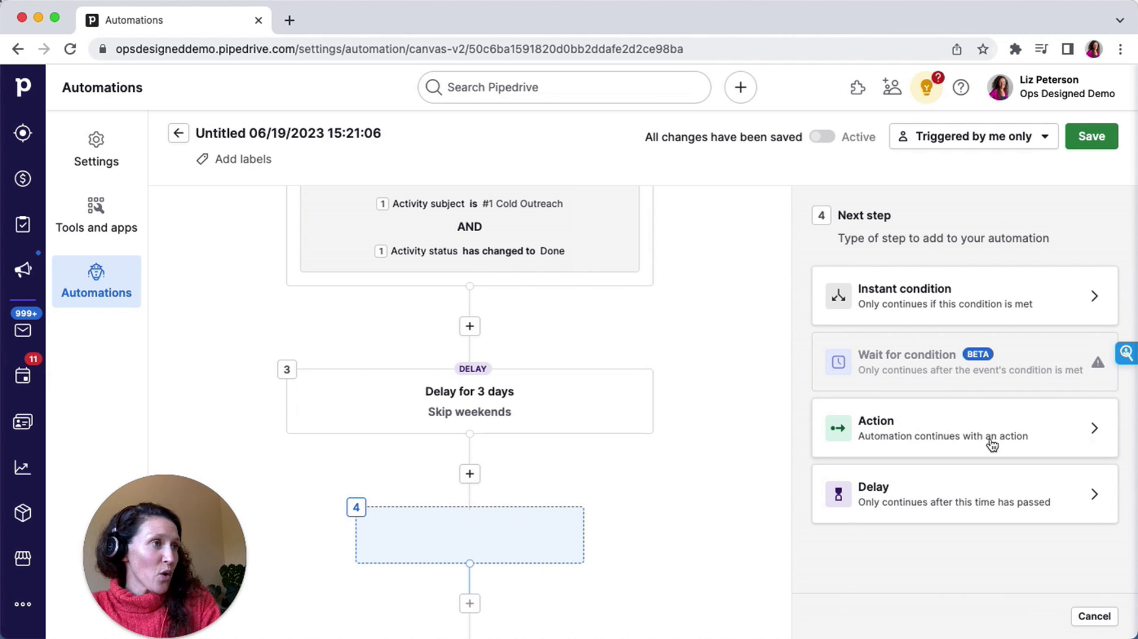
left_click(954, 302)
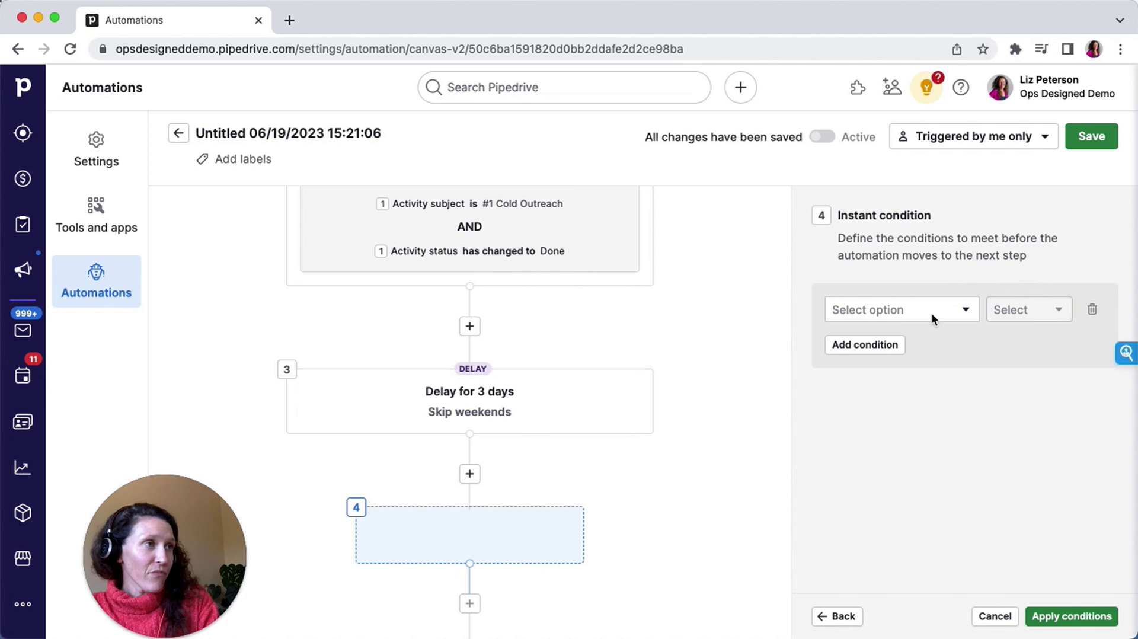
left_click(929, 308)
type("deal")
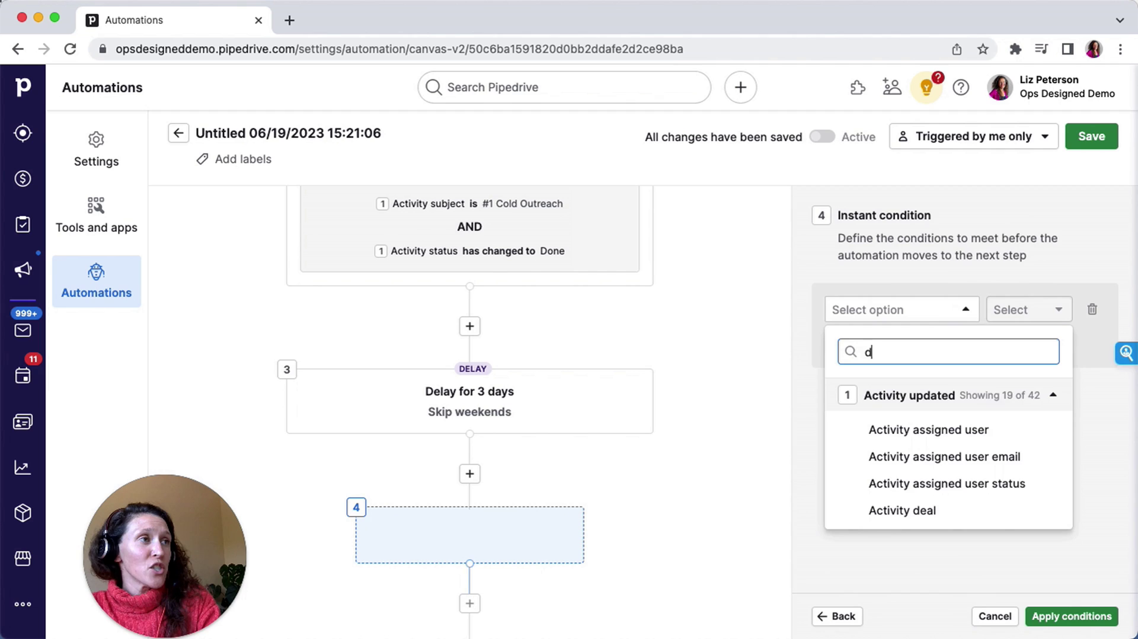
key("BackSpace")
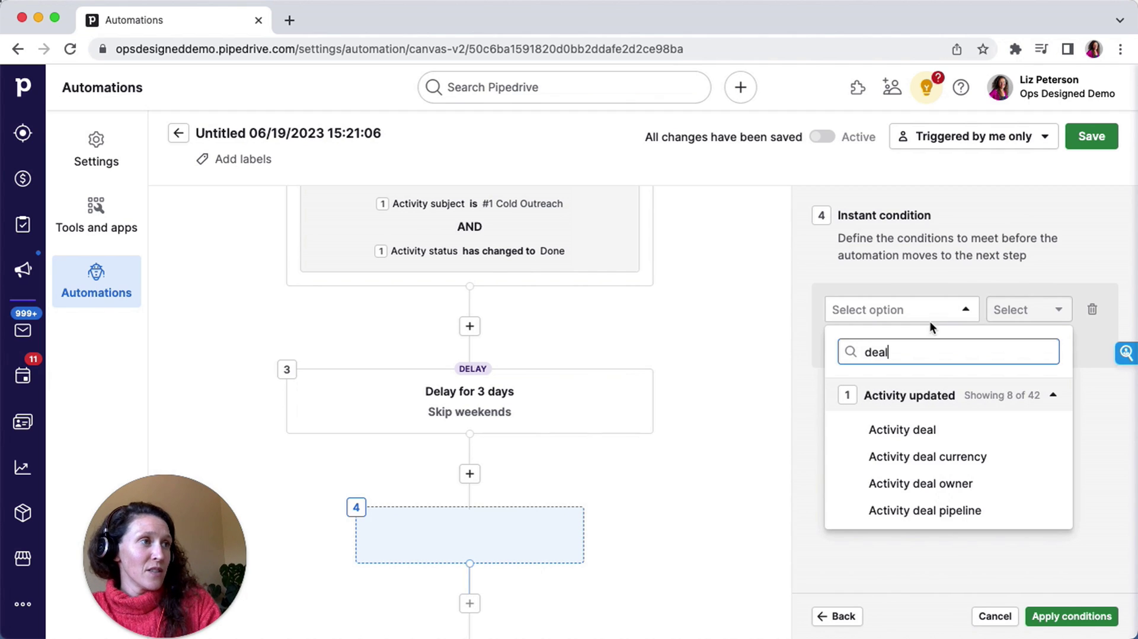
left_click(927, 431)
left_click(1030, 302)
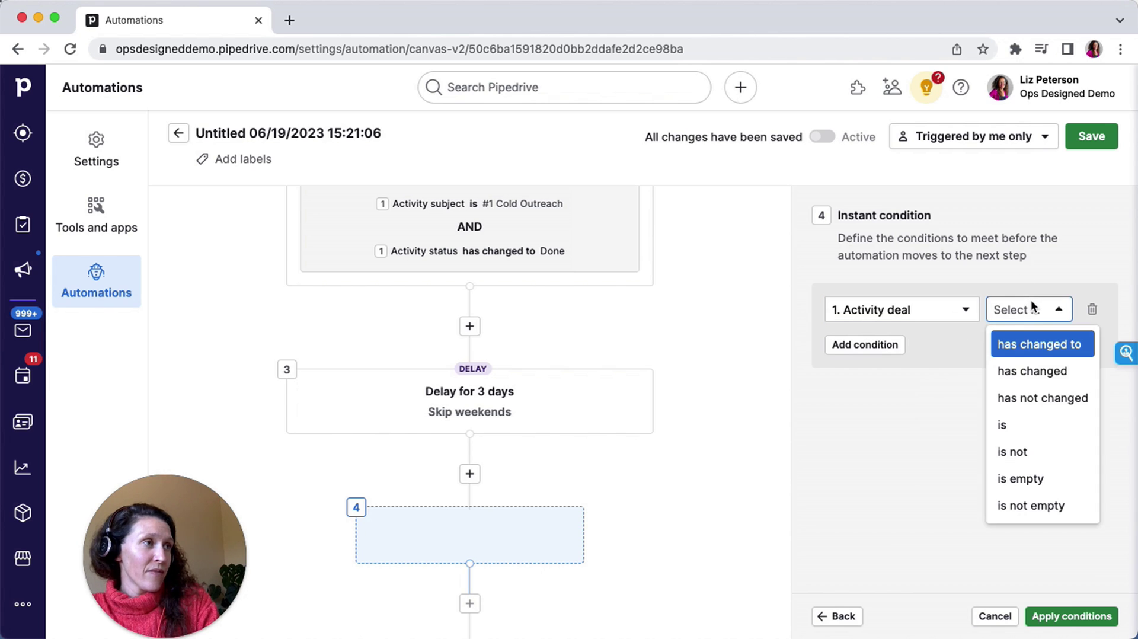
- Change the condition's field to Activity deal stage and set its operator to "is"
left_click(929, 307)
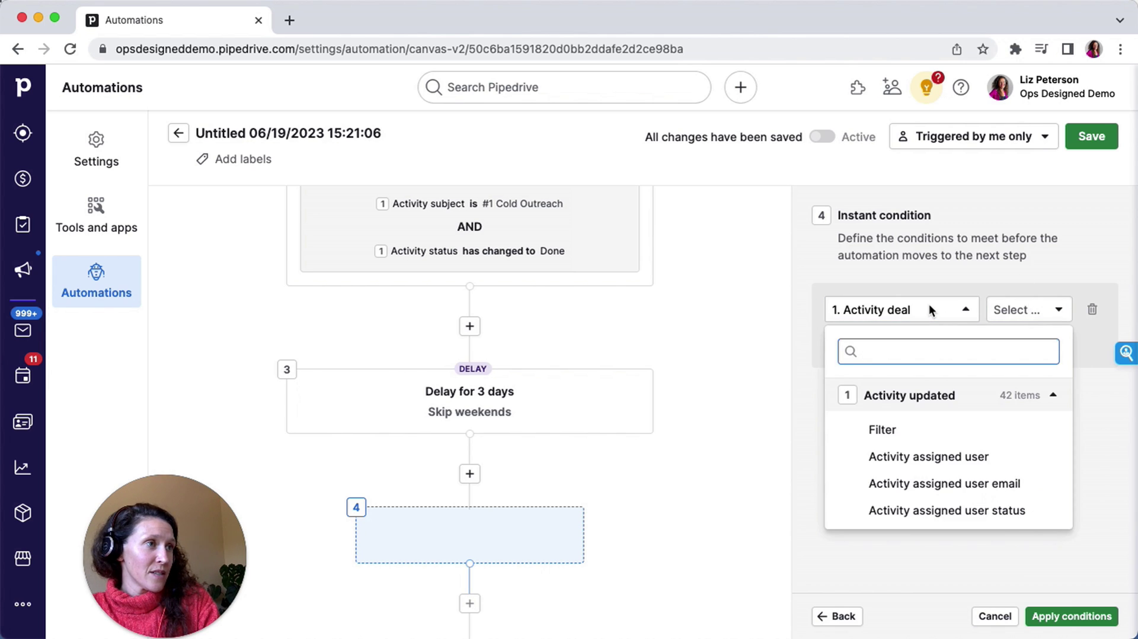
type("stage")
left_click(916, 426)
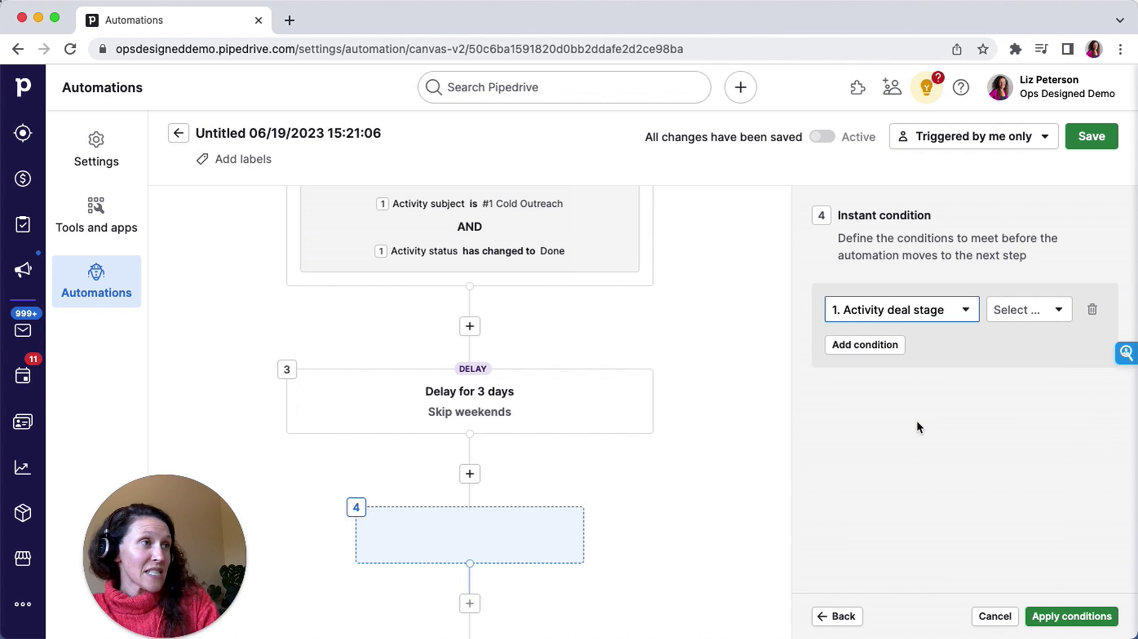
left_click(1021, 310)
left_click(1008, 425)
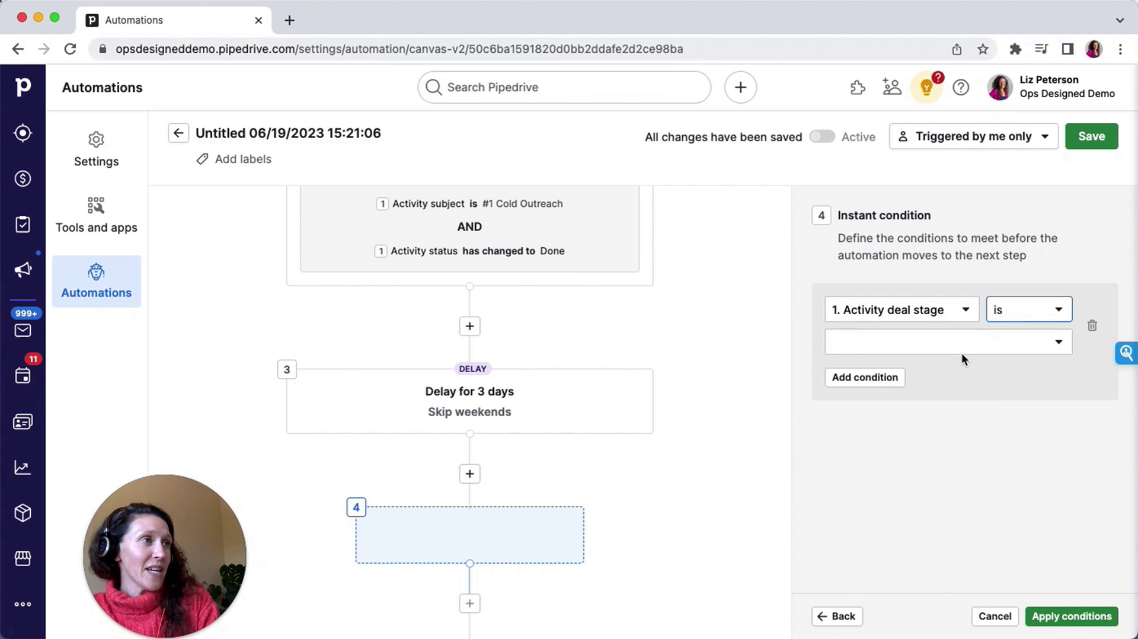
- Set the required deal stage to New Deal from the Sales Pipeline
left_click(964, 345)
scroll(923, 489, "down", 4)
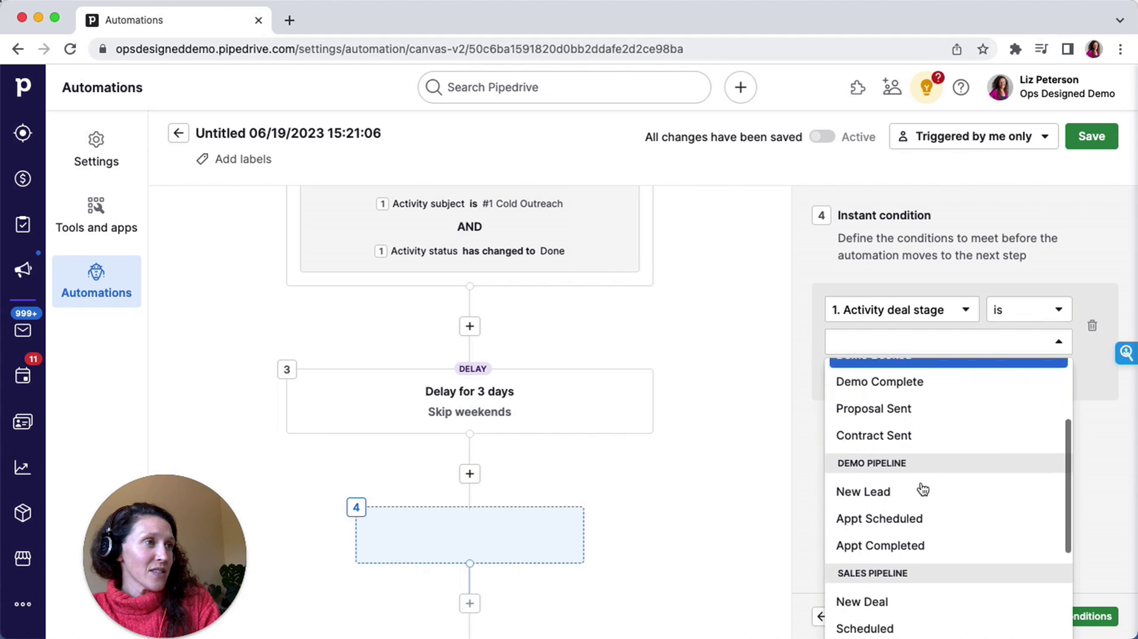
scroll(923, 489, "down", 2)
left_click(926, 452)
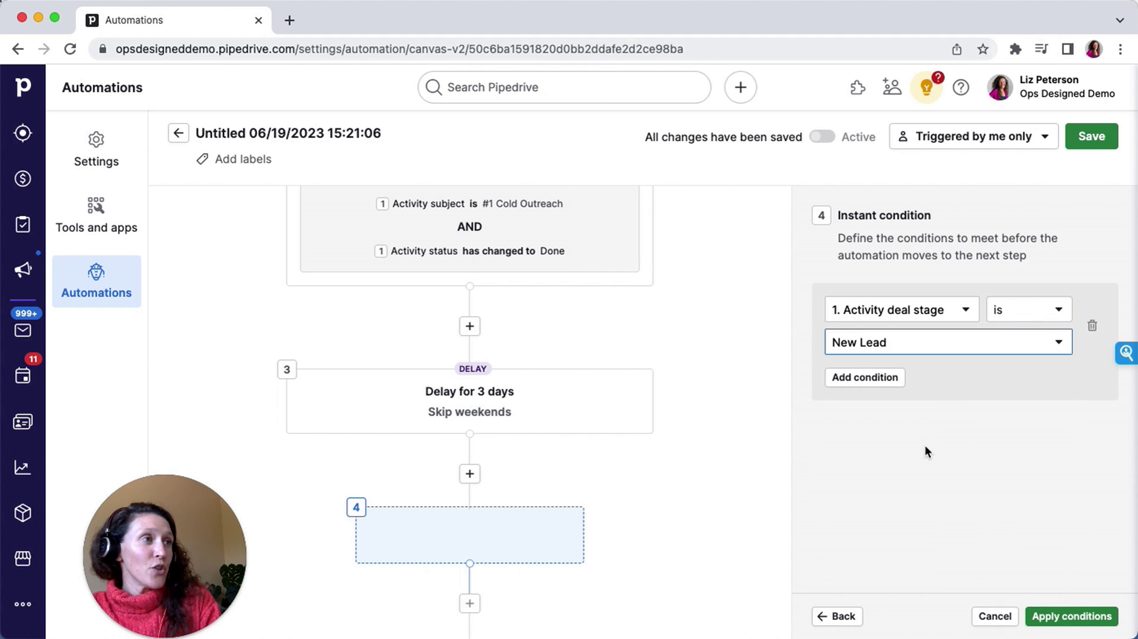
left_click(912, 350)
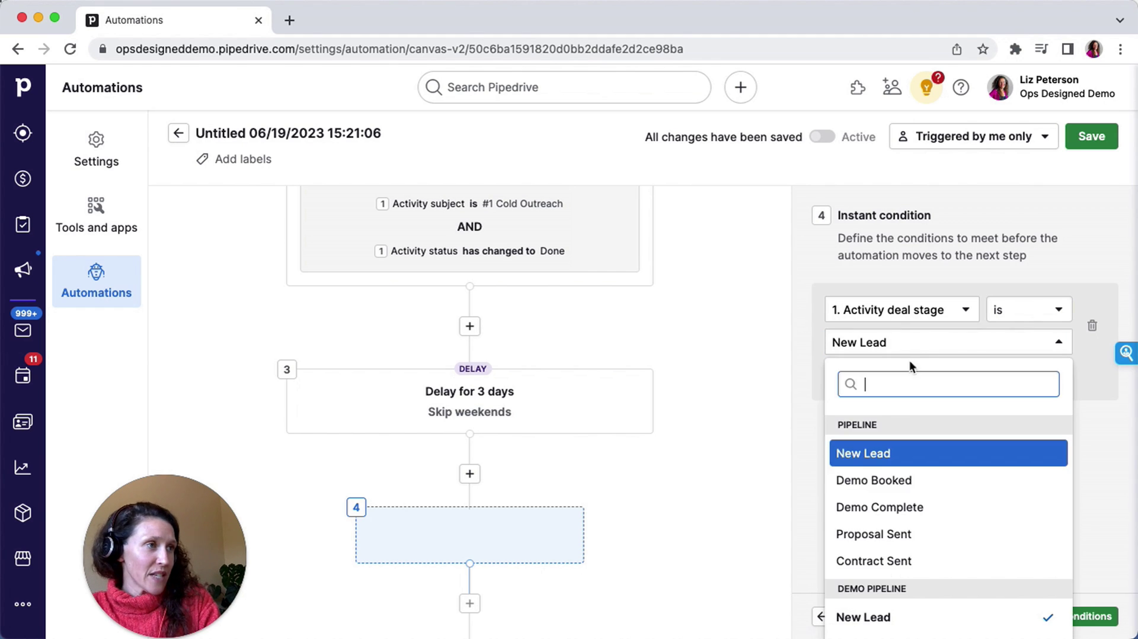
scroll(892, 492, "down", 5)
left_click(906, 414)
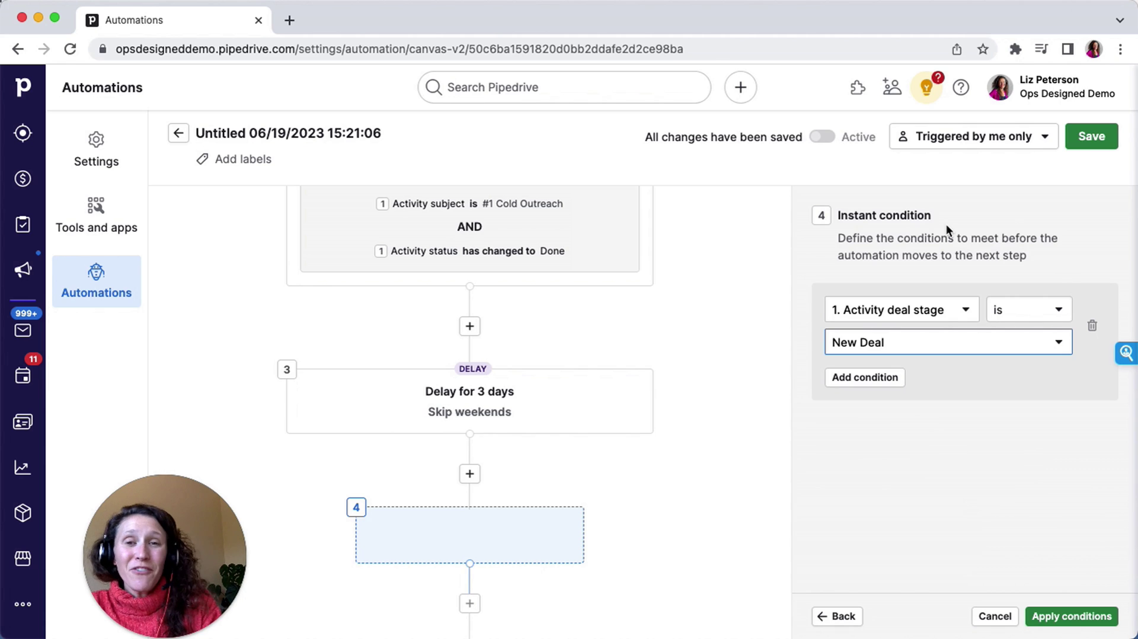
- Add another AND condition below the deal stage condition and search its field options for "status"
left_click(856, 380)
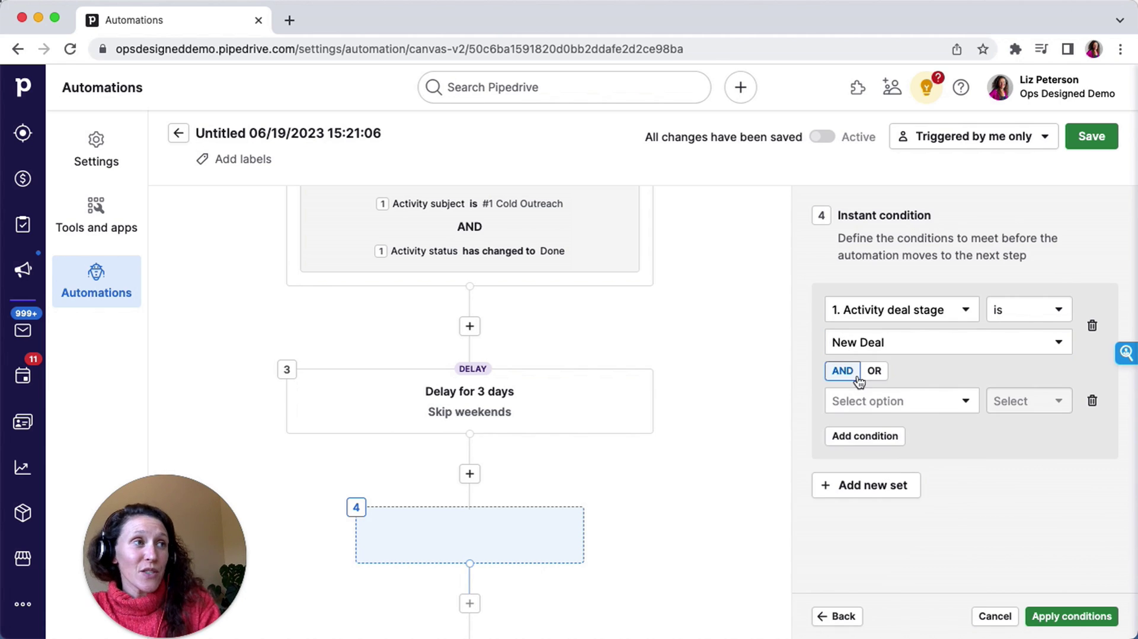
left_click(920, 402)
type("status")
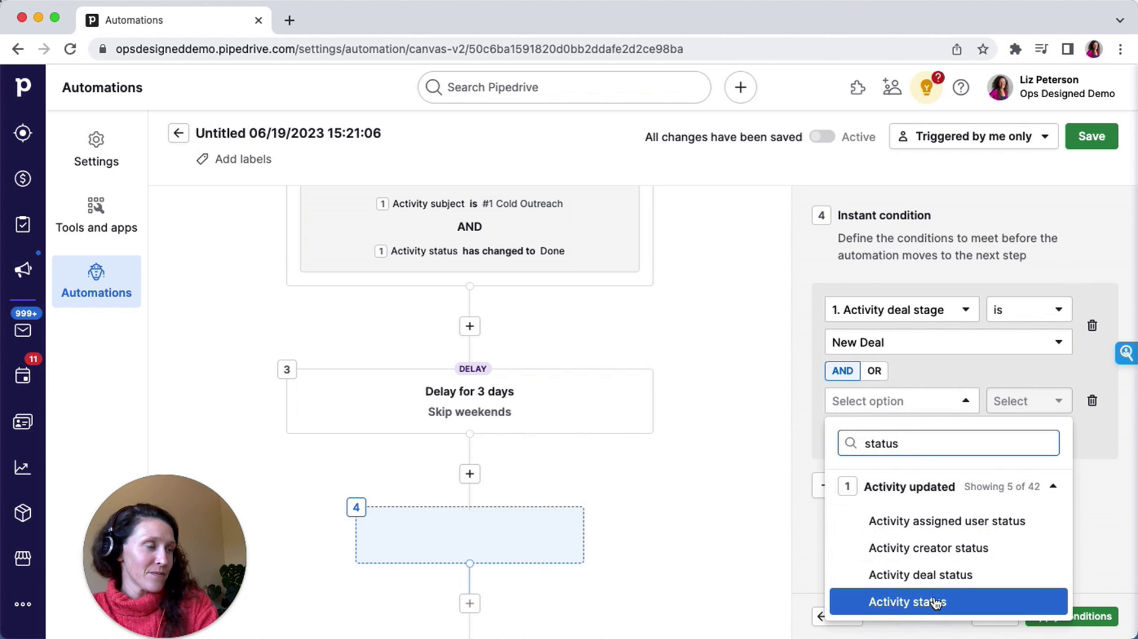
key("BackSpace")
key("BackSpace")
key("BackSpace")
key("BackSpace")
key("BackSpace")
key("BackSpace")
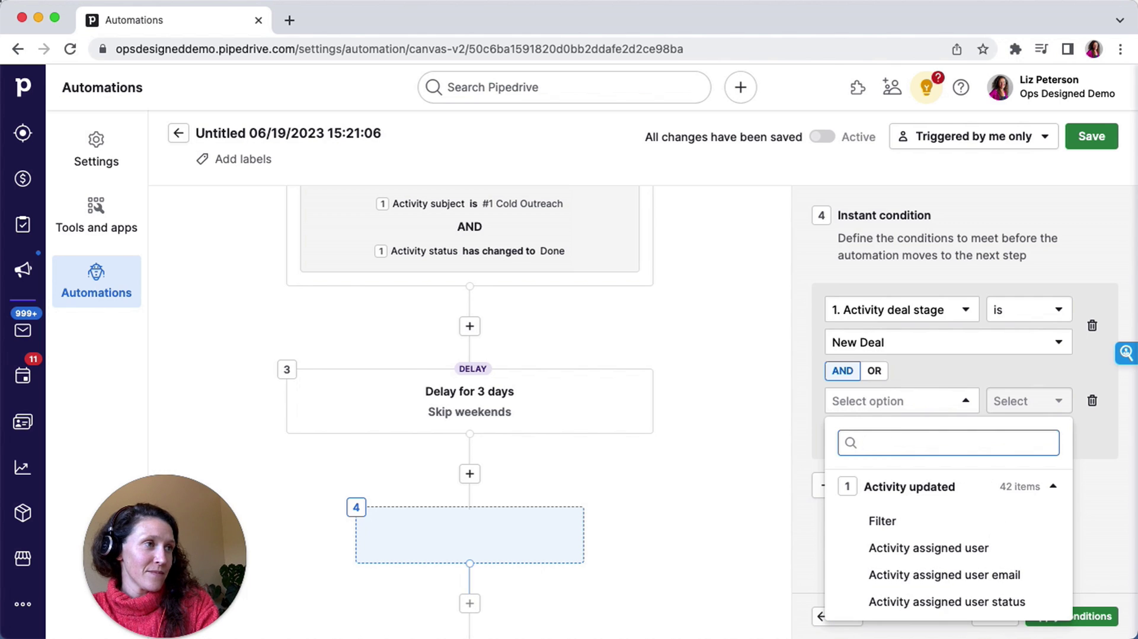
- Set the added condition so that Activity deal status is open
type("dealt")
key("BackSpace")
type("stat")
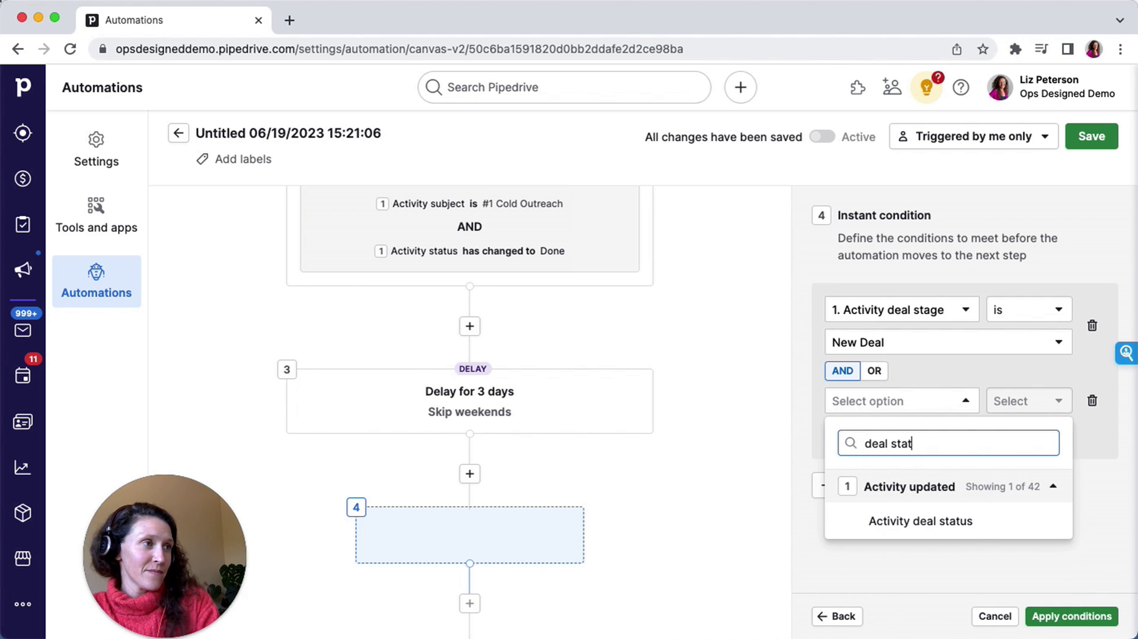
left_click(972, 534)
left_click(1025, 398)
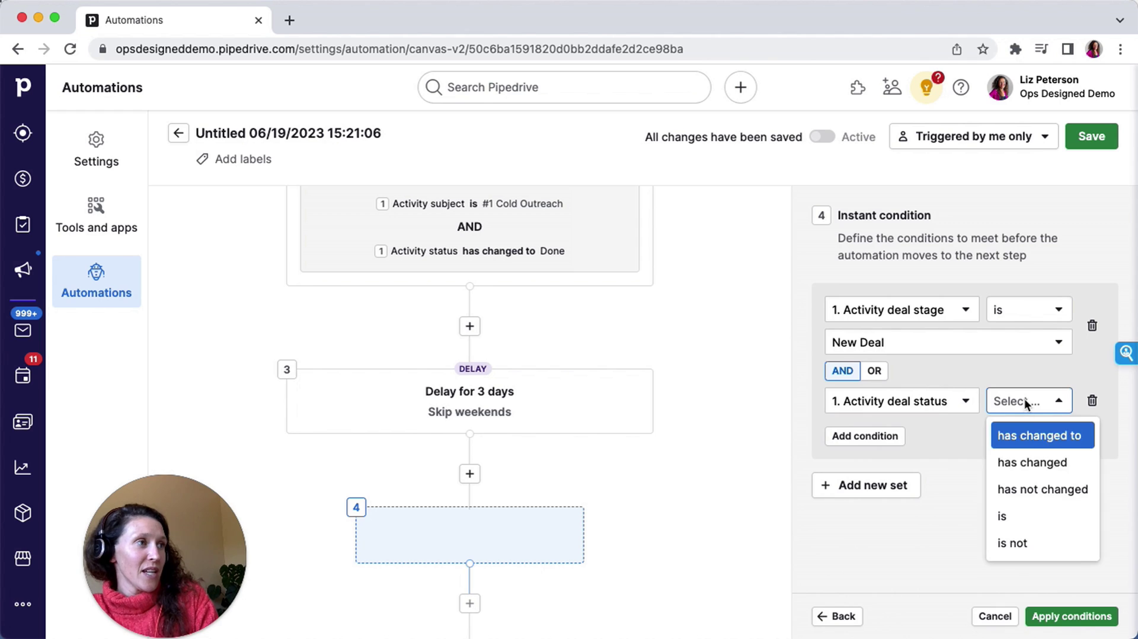
left_click(1011, 514)
left_click(898, 430)
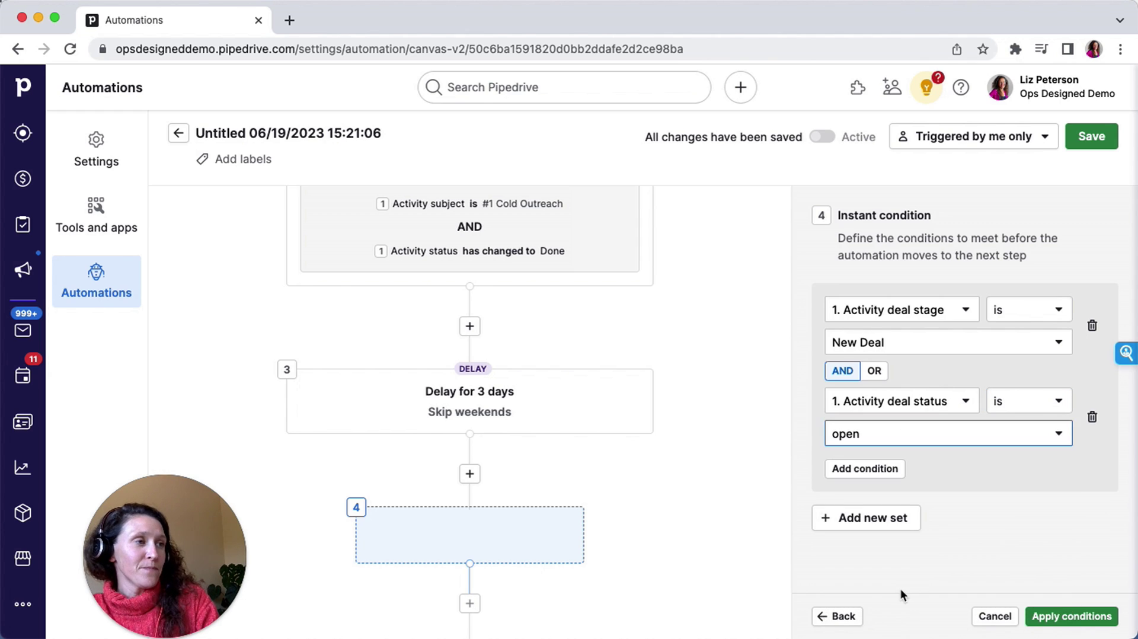
left_click(952, 532)
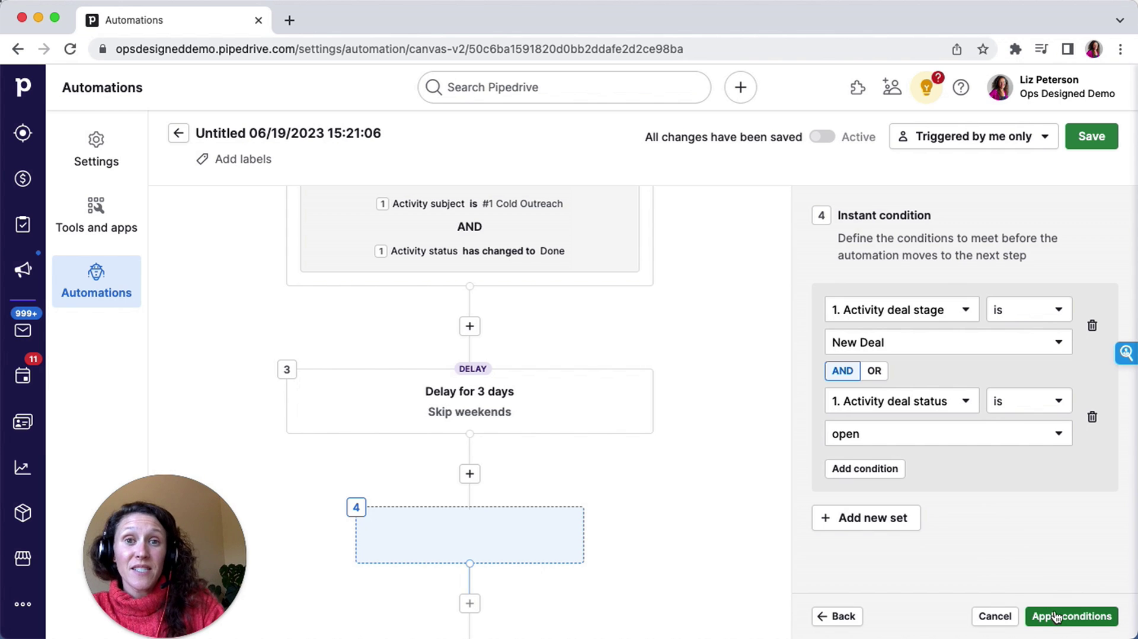
- Apply the deal stage and status conditions, and add a Create activity action as step 5
left_click(1073, 617)
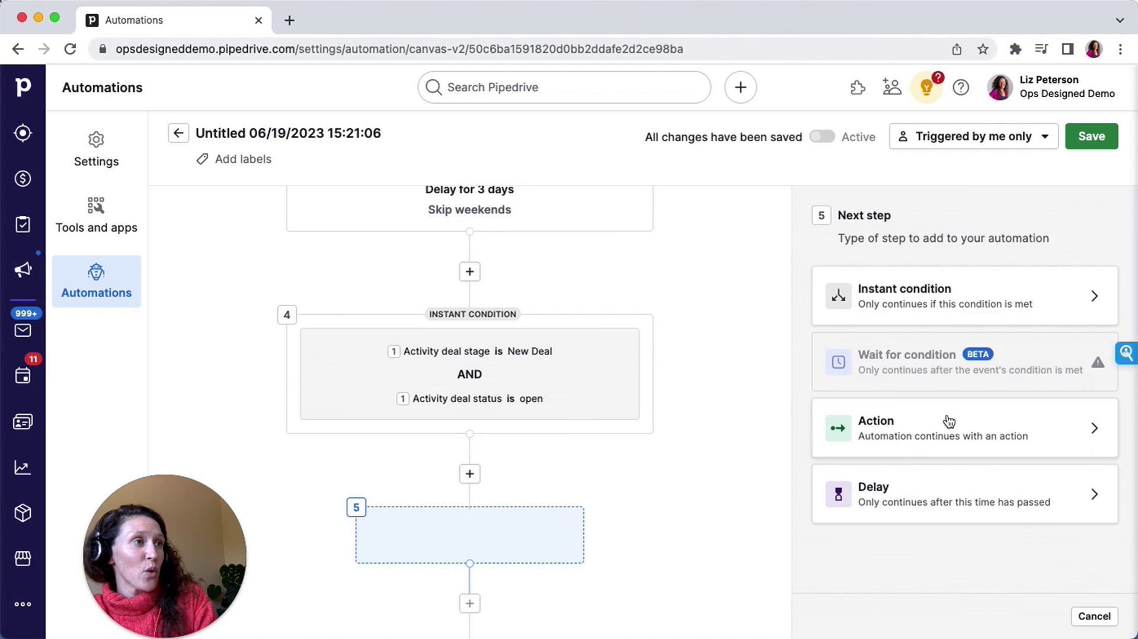
left_click(949, 421)
left_click(897, 299)
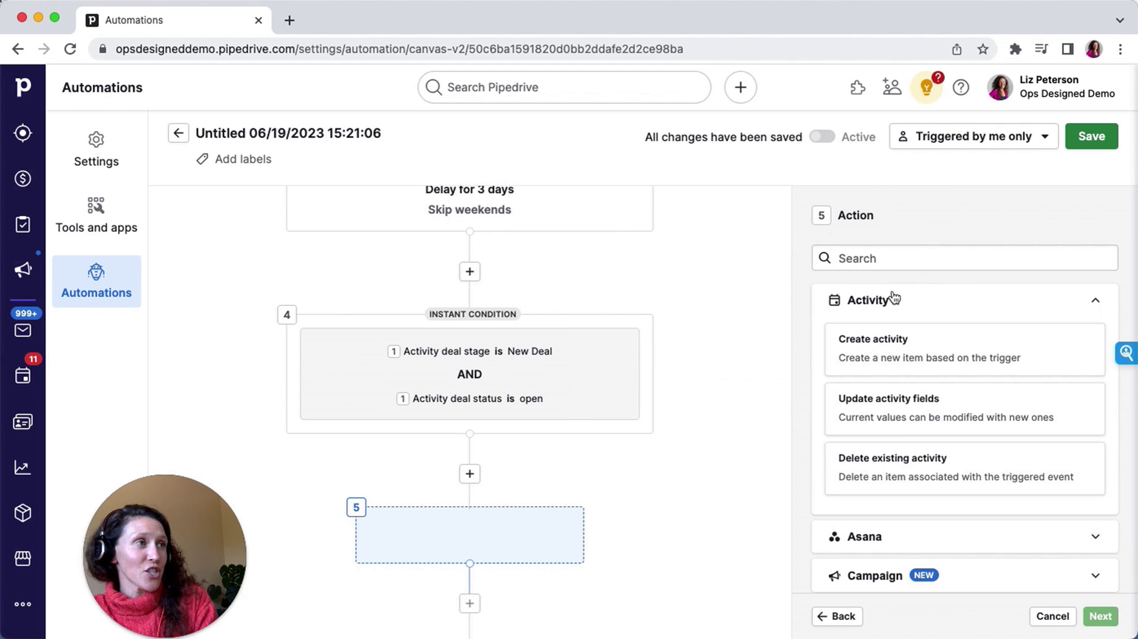
left_click(928, 361)
left_click(1098, 617)
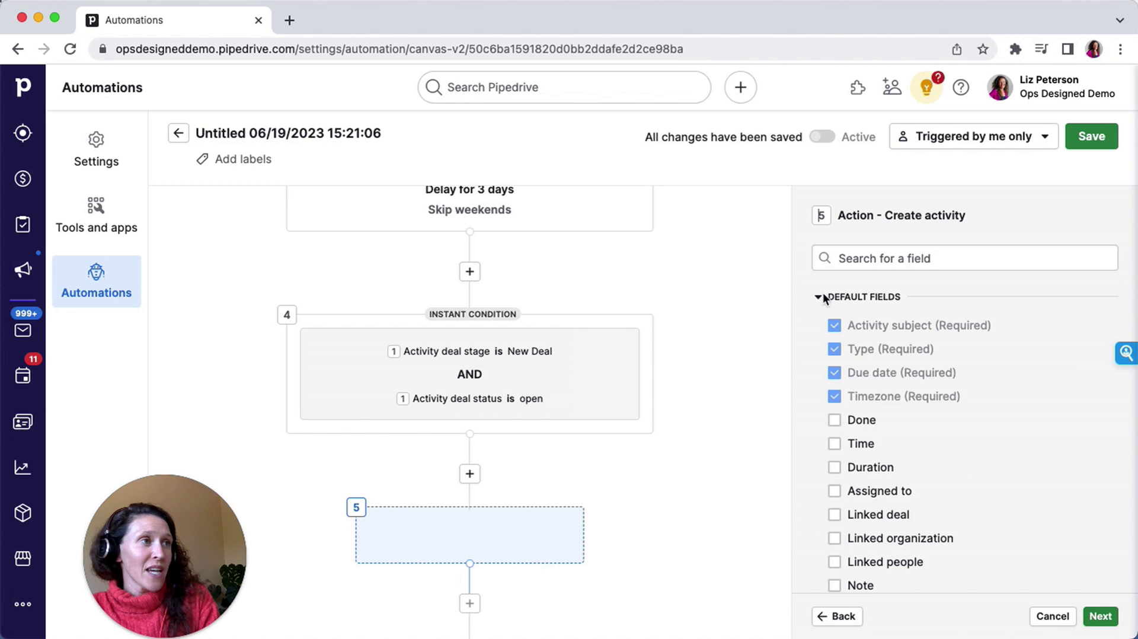
- Include the Done, Assigned to, Linked deal, Linked organization, Linked people and Note fields in the new activity
scroll(830, 418, "down", 3)
left_click(834, 336)
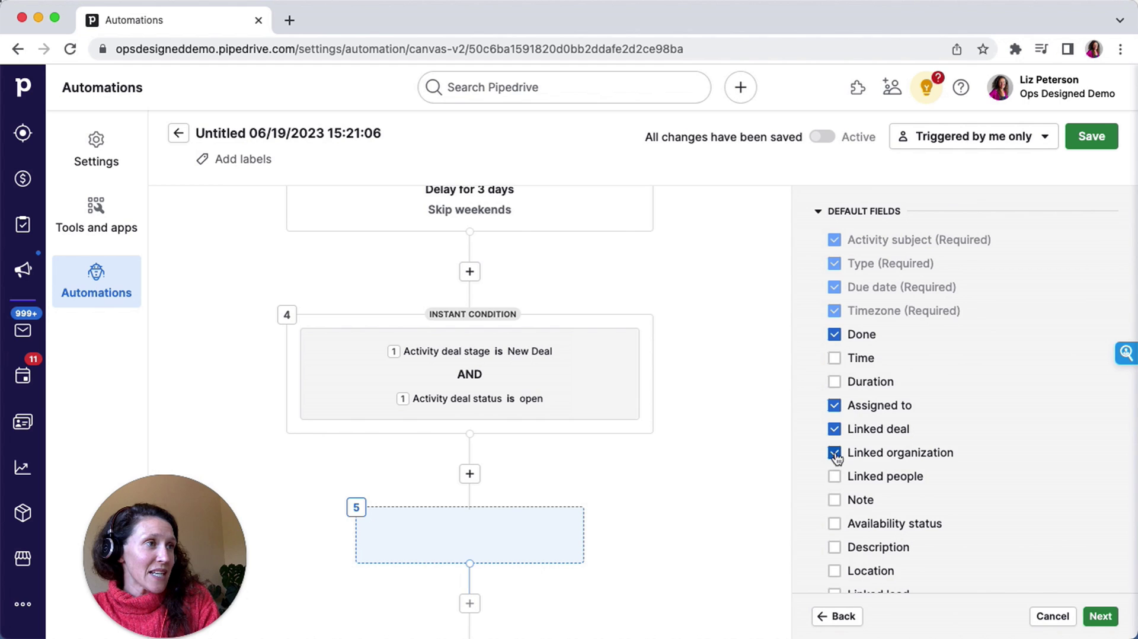
left_click(835, 498)
scroll(837, 504, "down", 4)
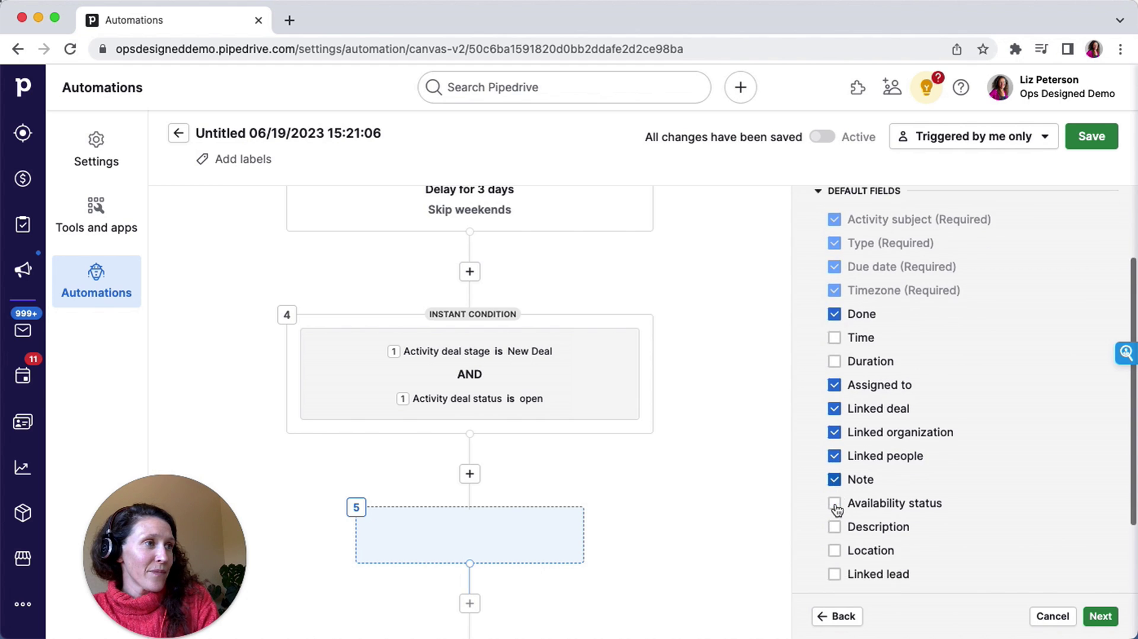
left_click(1100, 615)
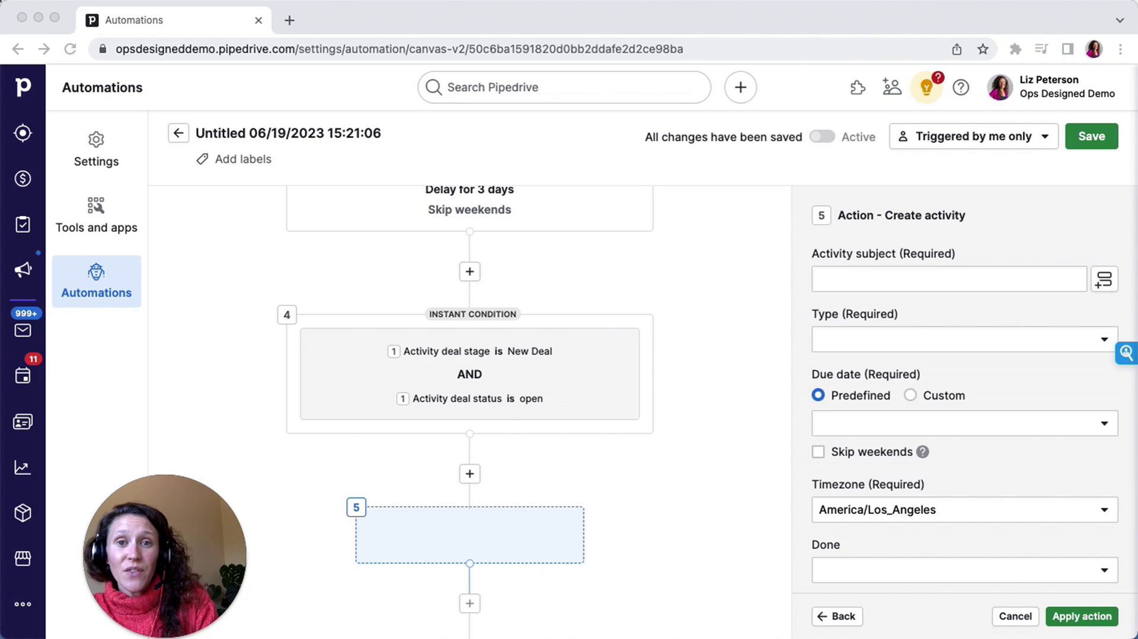
- Set the new activity's subject to "#2 Cold Outreach" and its type to Cool Outreach
left_click(854, 291)
type("#1 Cold Outreach")
key("BackSpace")
type("2")
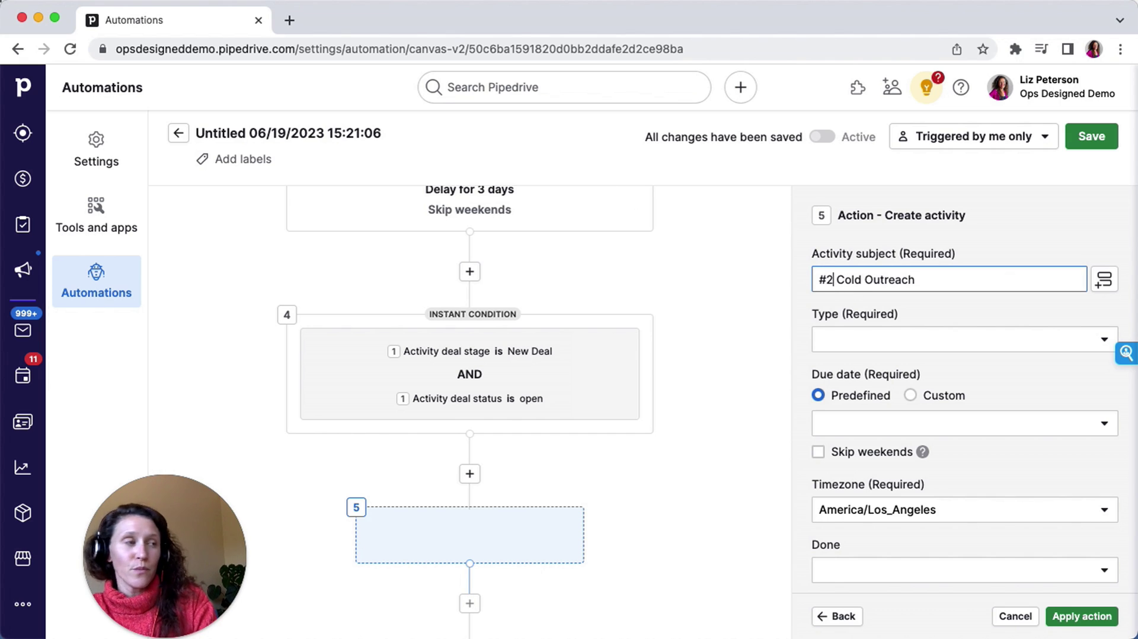
left_click(854, 340)
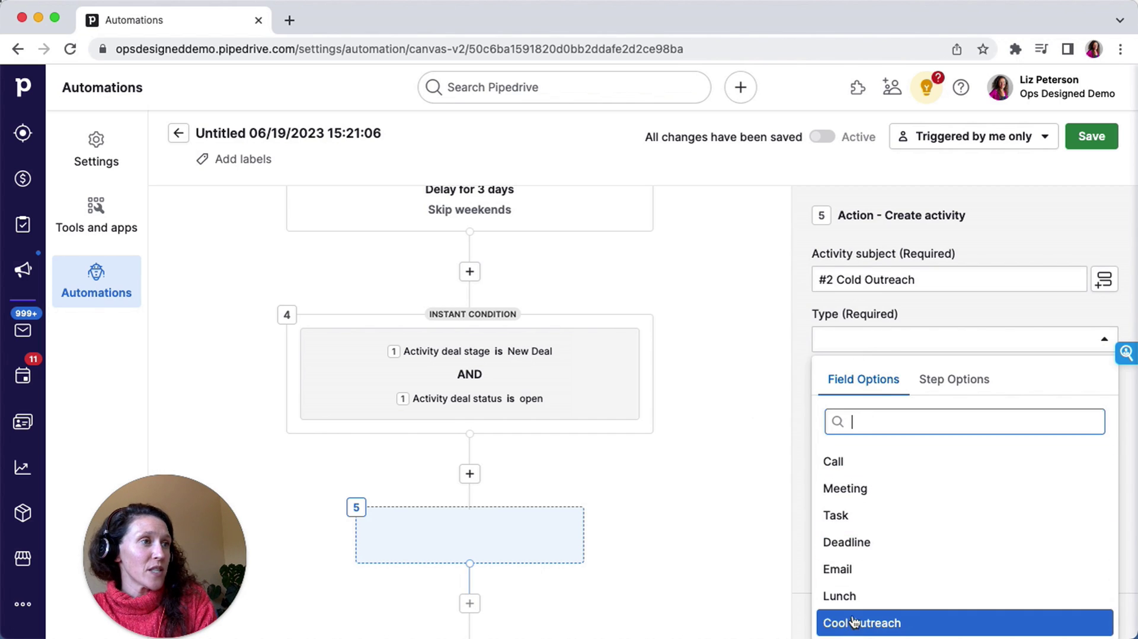
left_click(866, 630)
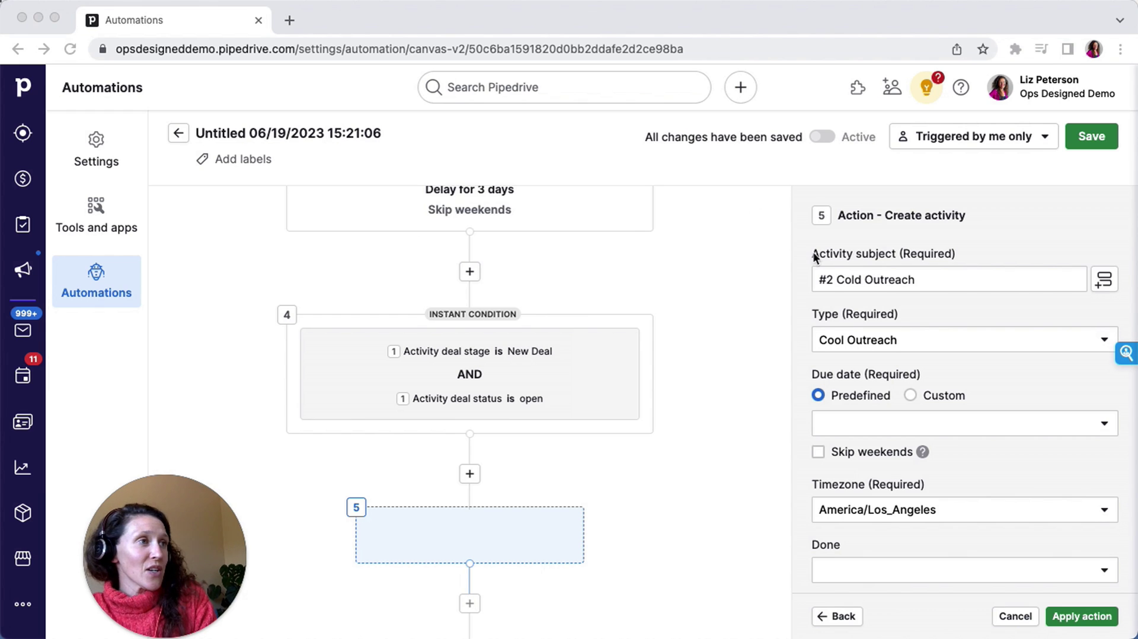
- Set the activity's due date to The same day and its Done value to No
scroll(887, 339, "down", 5)
left_click(870, 279)
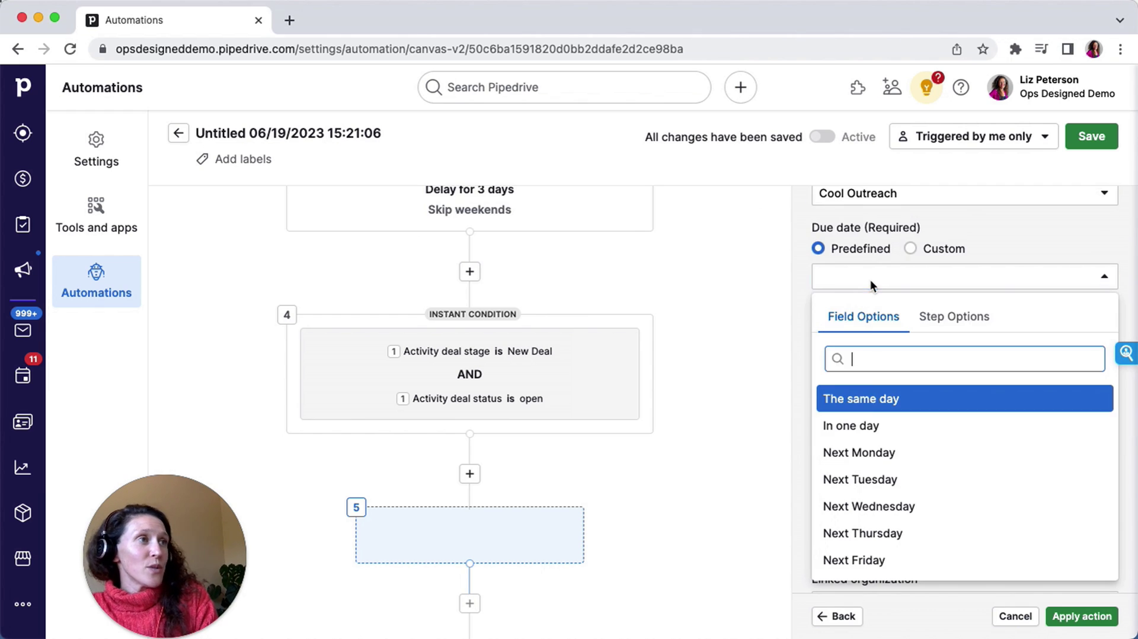
left_click(867, 409)
left_click(855, 419)
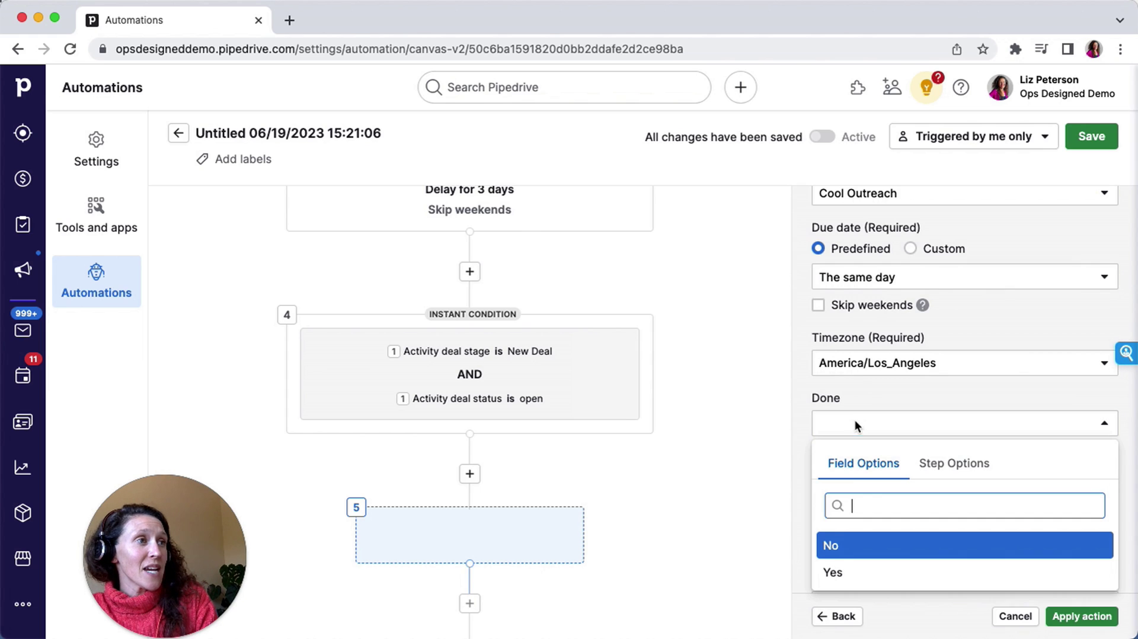
left_click(841, 544)
scroll(865, 365, "down", 1)
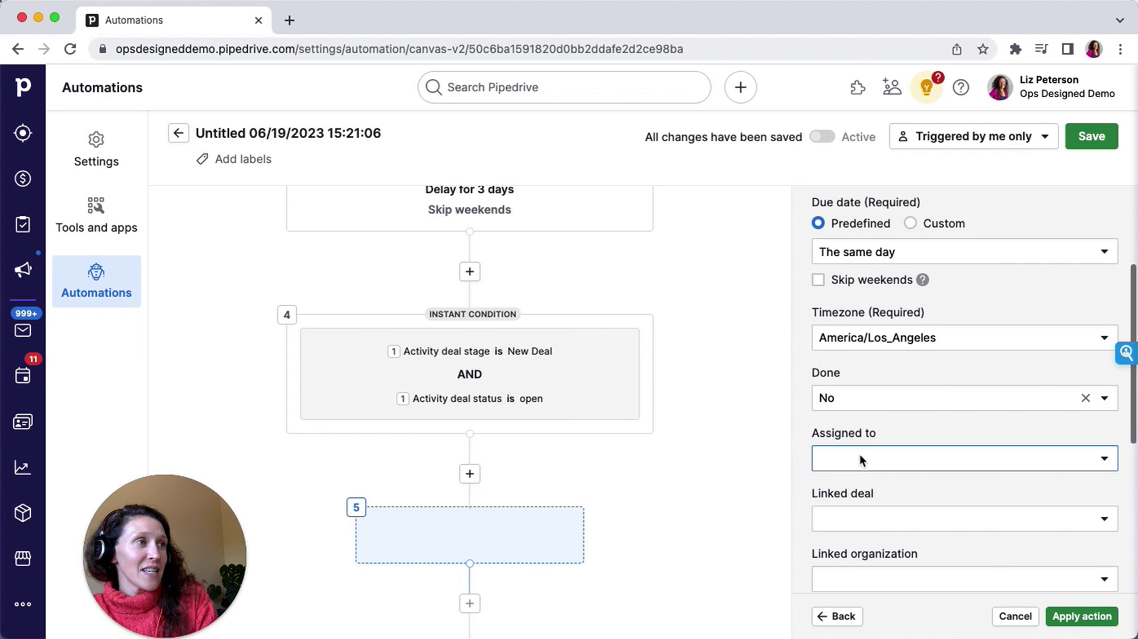
- Assign the activity to the Activity deal owner from the trigger step's data
left_click(860, 454)
left_click(930, 510)
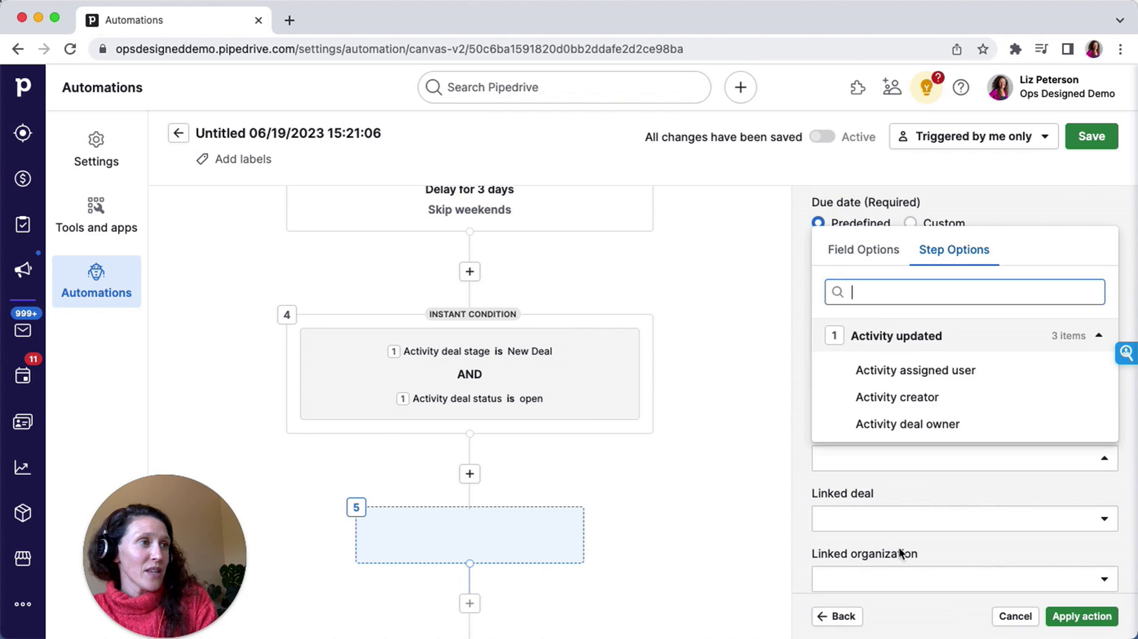
type("owner")
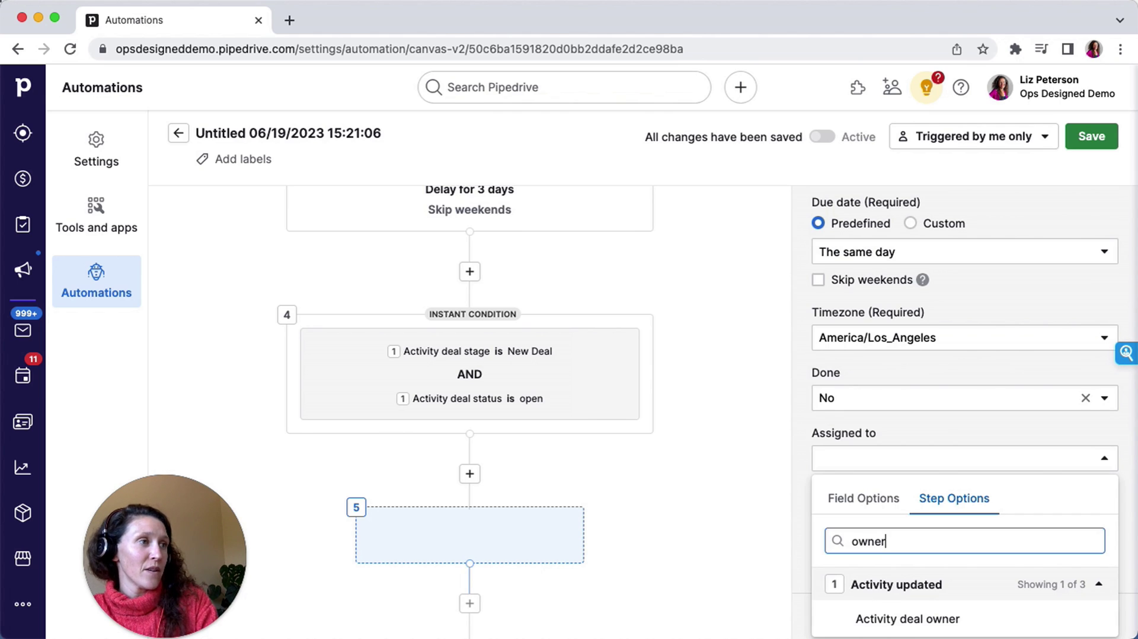
scroll(913, 533, "down", 3)
left_click(913, 531)
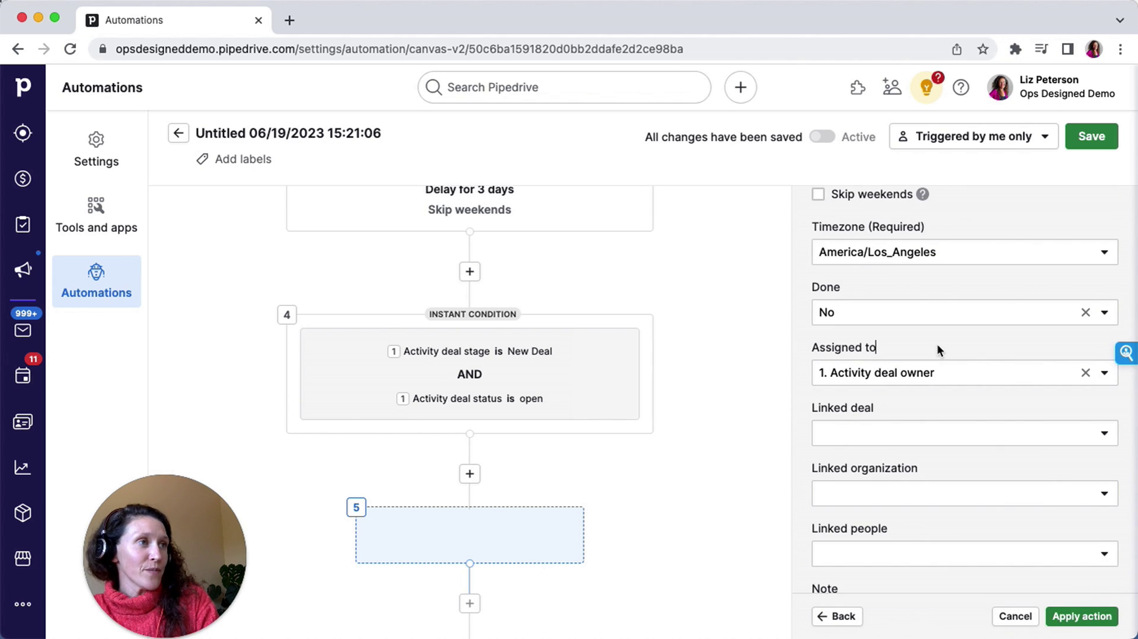
- Link the activity to the trigger's Activity deal, Activity organization and Linked people
left_click(839, 432)
left_click(870, 593)
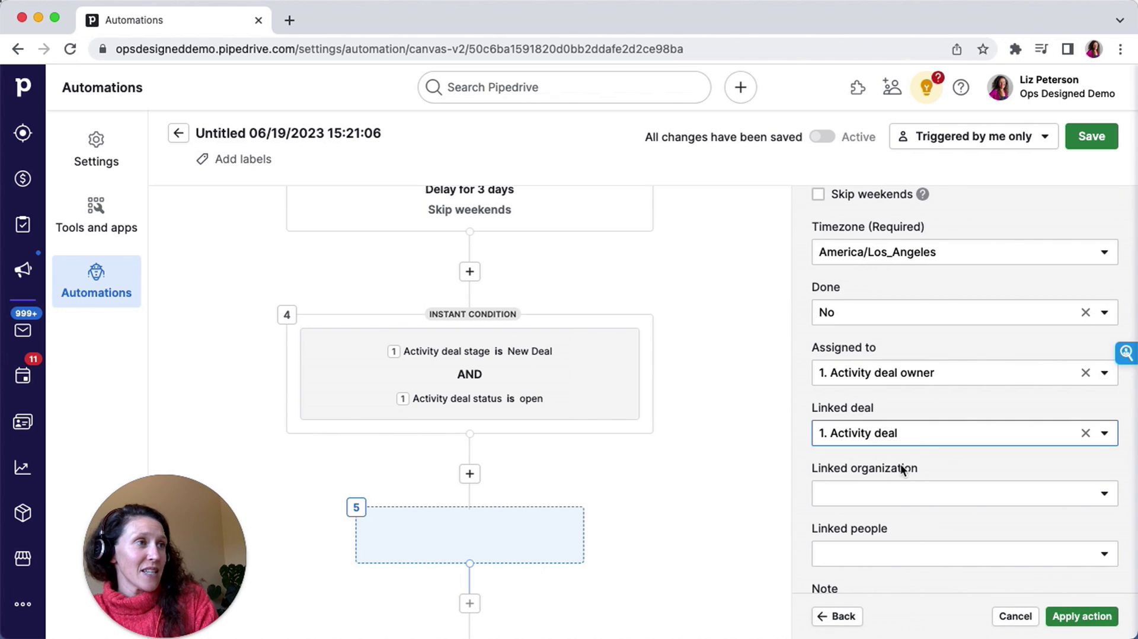
left_click(894, 492)
left_click(889, 460)
left_click(876, 550)
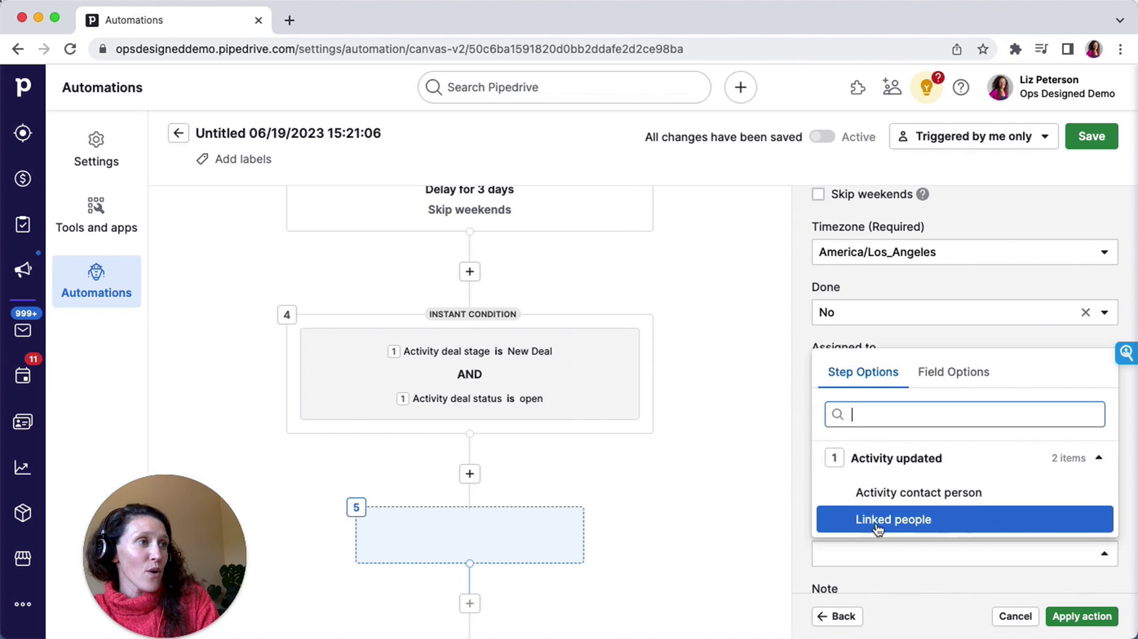
left_click(879, 523)
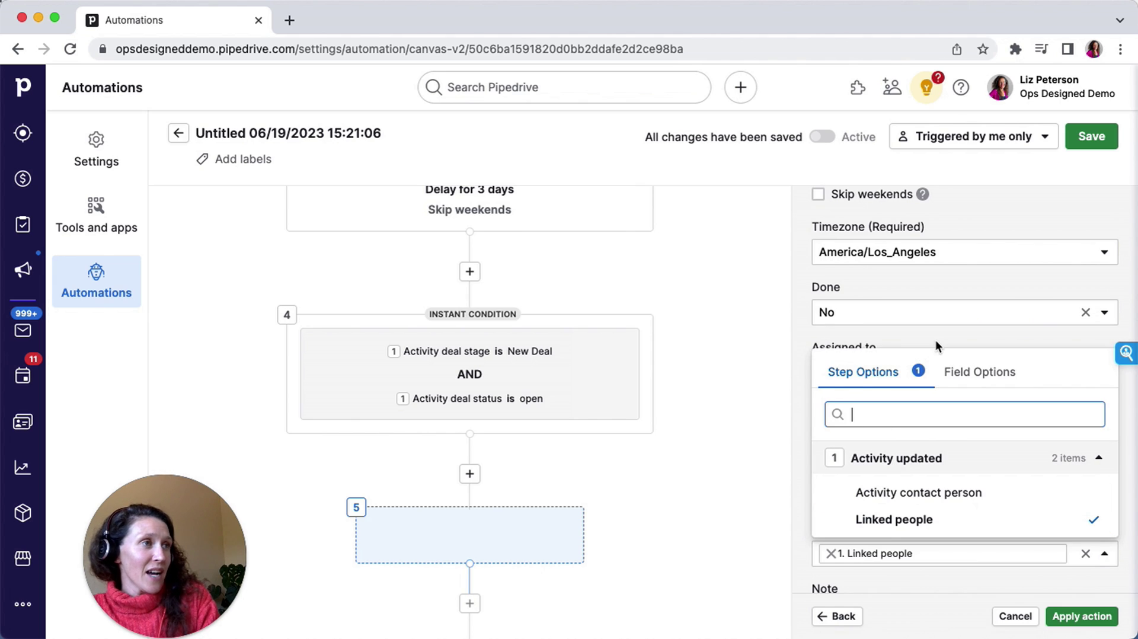
left_click(935, 339)
- Fill the note with the numbered intro call instructions, with the fallback item reading "Send the #2 Cold Outreach email template"
scroll(935, 332, "down", 5)
left_click(879, 460)
type("Call contact to attempt to conduct or schedule anintro call If you connect: Update deal details / stage, as appropriate If you do not connect: Send the #1 Cold Outreach email template Mark this activity as done")
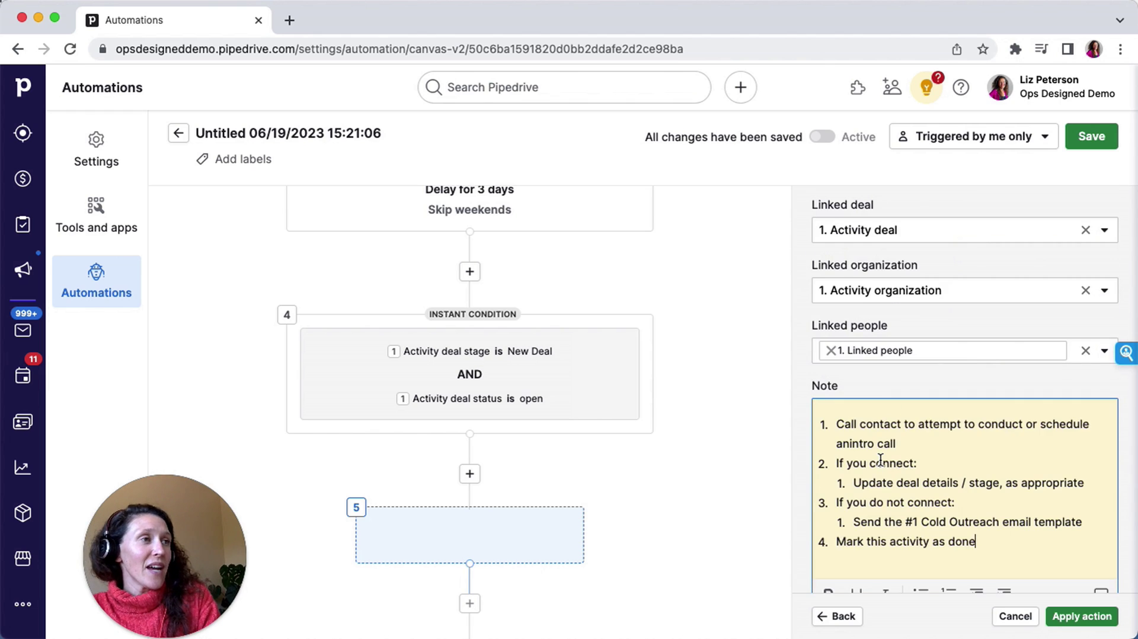
scroll(901, 469, "down", 2)
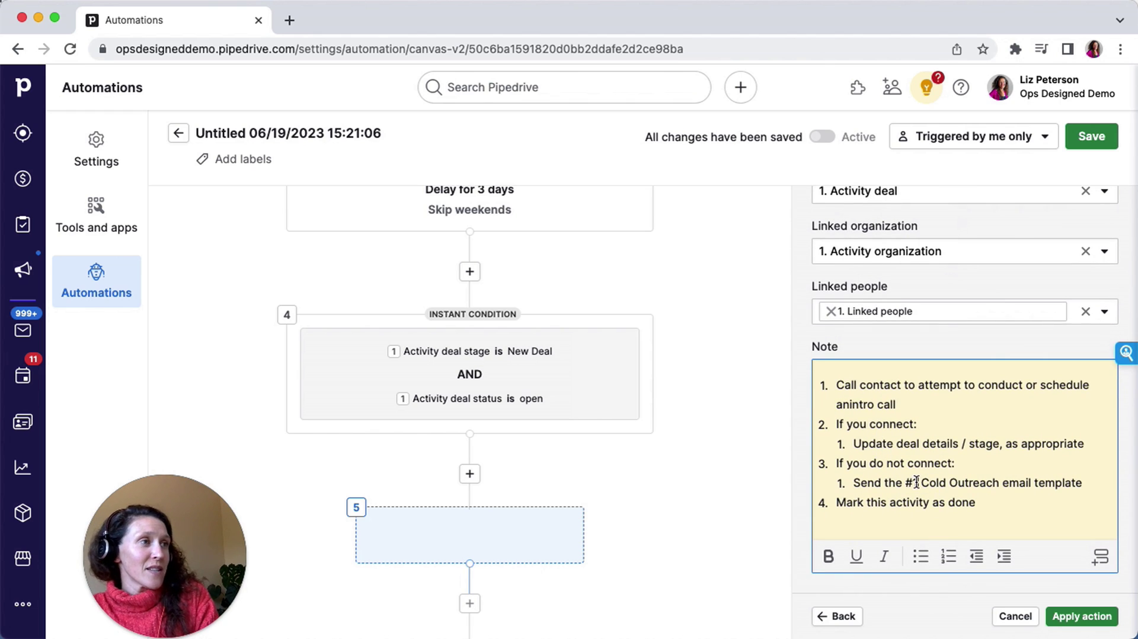
left_click(917, 482)
type("2")
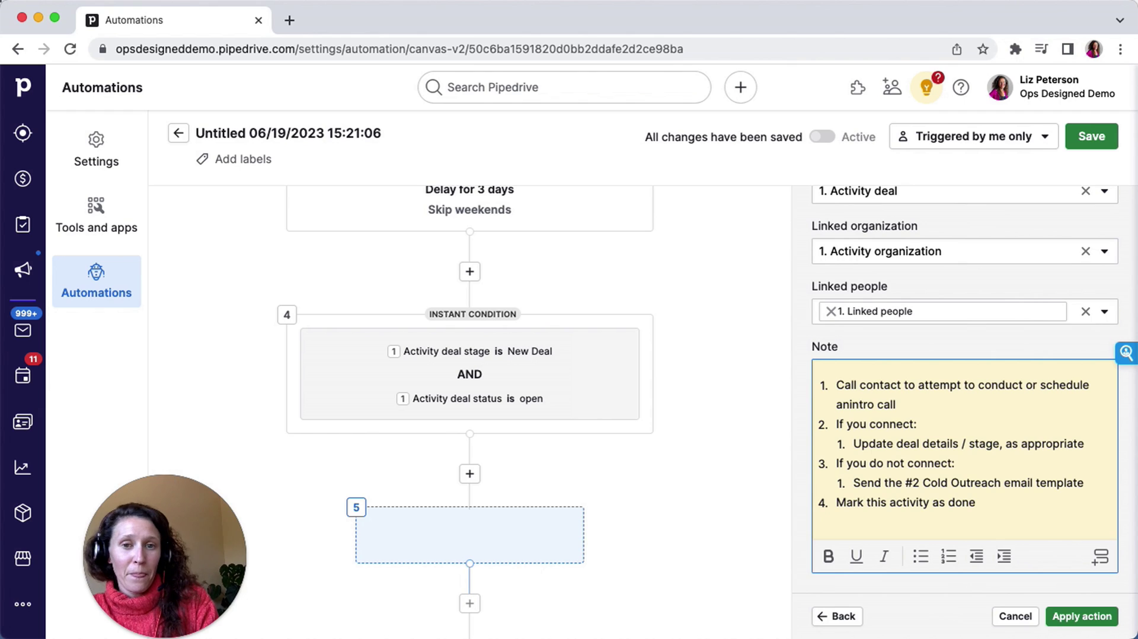
- Append "If in 3 days this deal is still open and in this stage, an additional outreach activity will be created for you." to the note and apply
key("super+Tab")
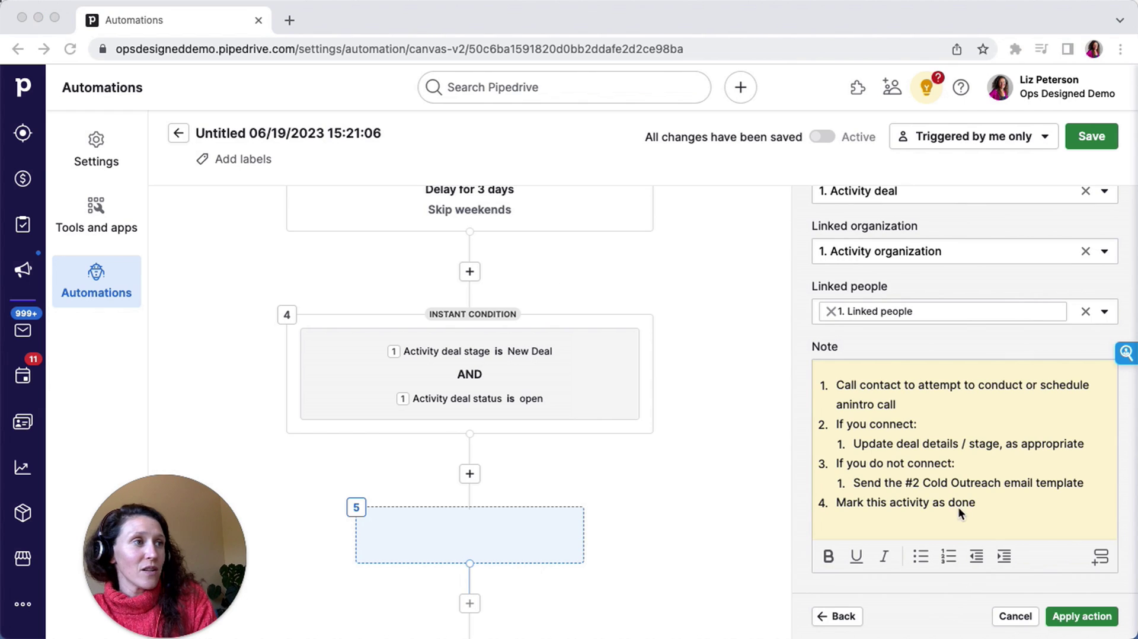
key("super+Tab")
type("If in 3 days this deal is still open and in this stage, an additional outreach activity will be created for you.")
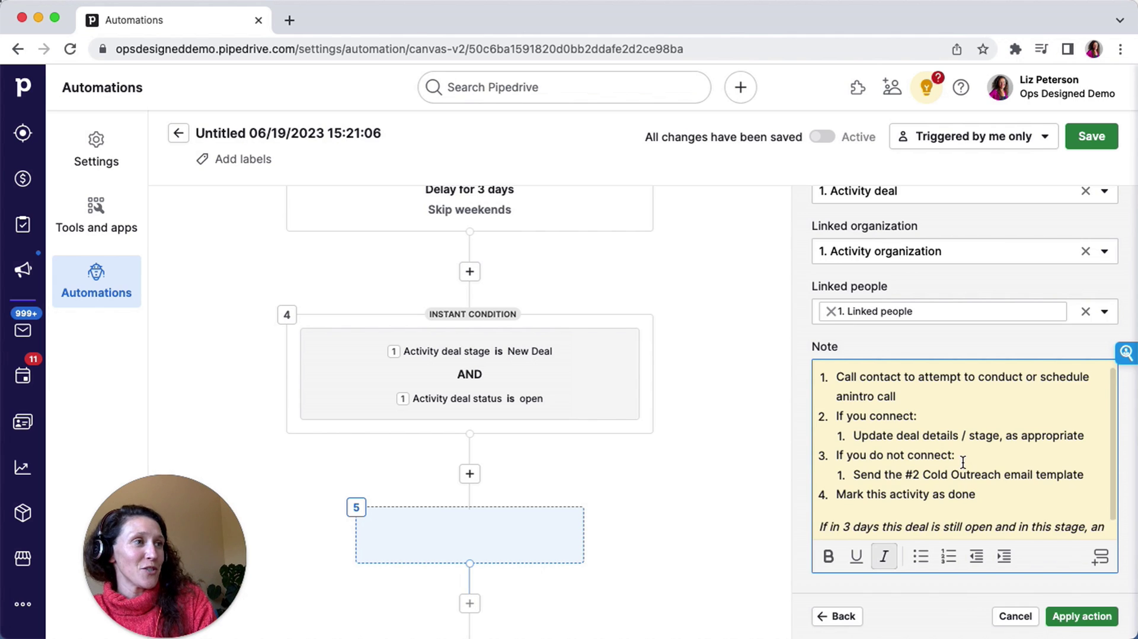
scroll(1051, 508, "down", 1)
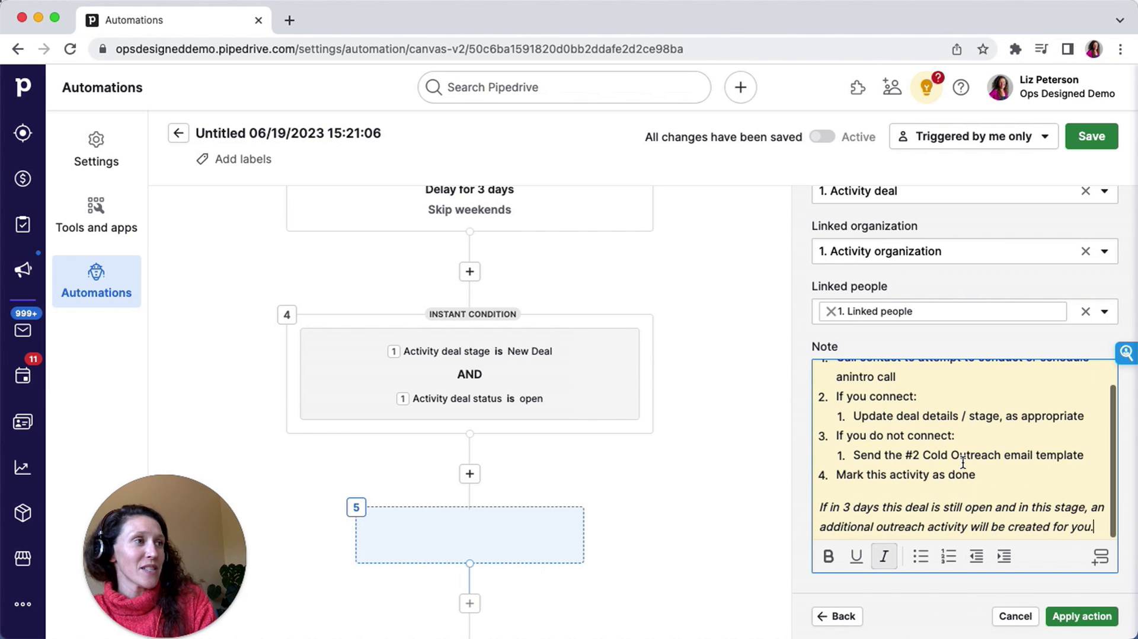
left_click(1078, 616)
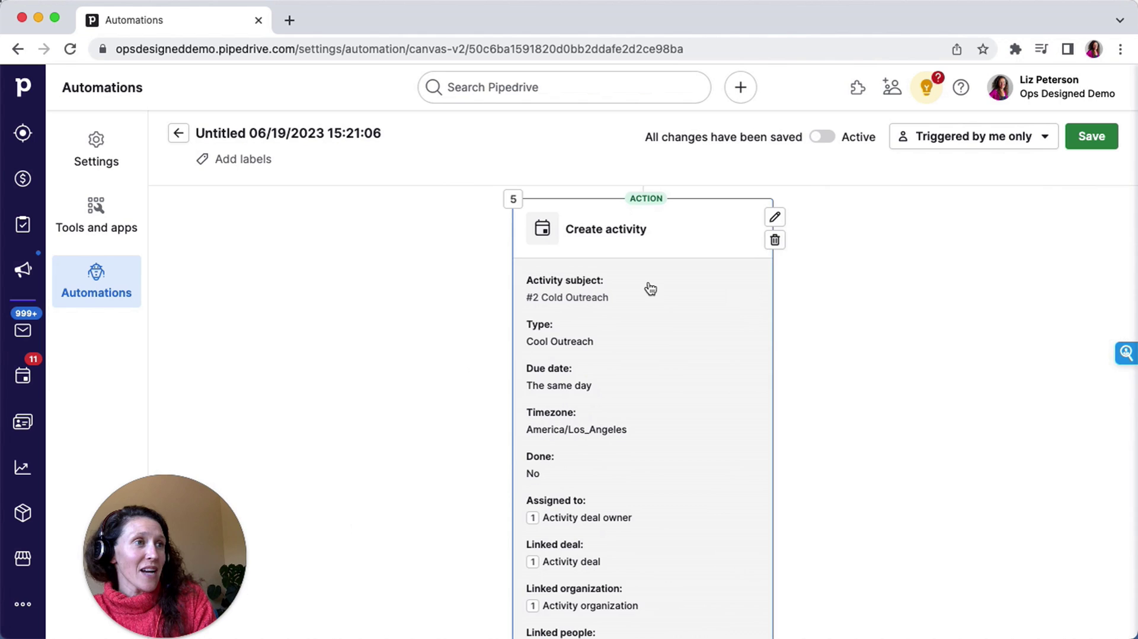
- Rename the automation as "#2 Cold Outreach Activity"
scroll(629, 285, "down", 5)
left_click(328, 130)
key("super+a")
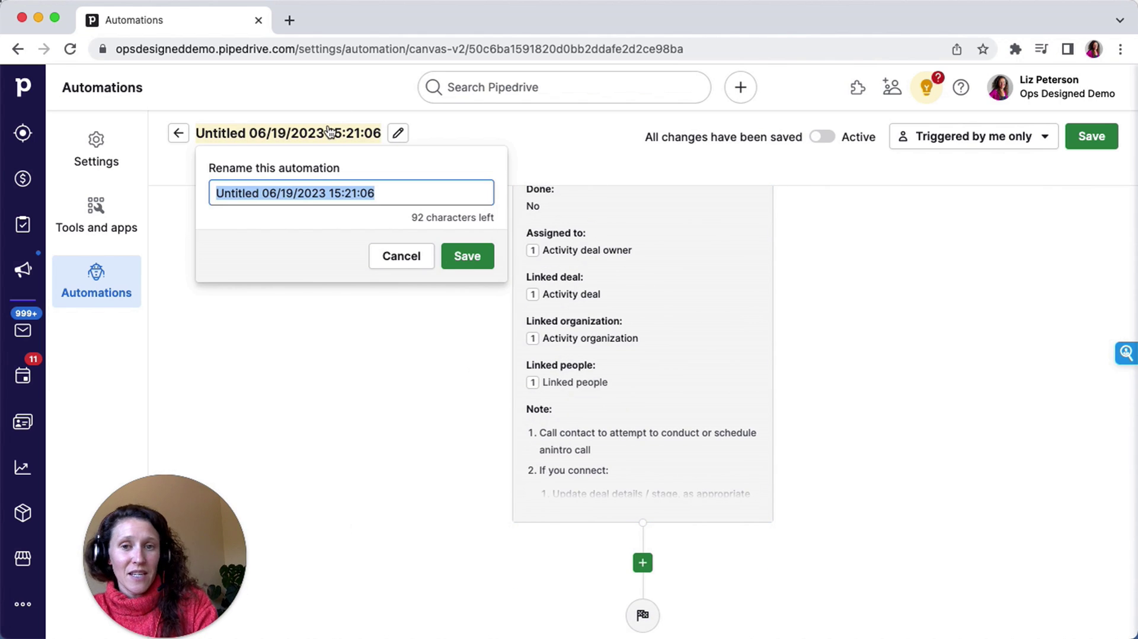
type("#2 Cold Outreach Activity")
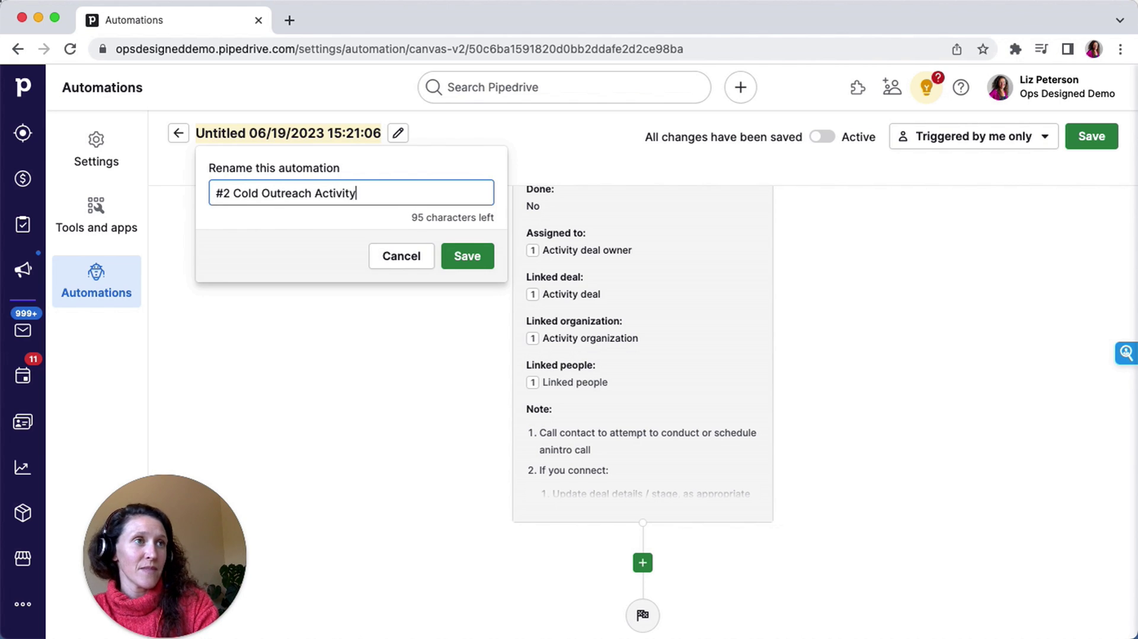
left_click(467, 257)
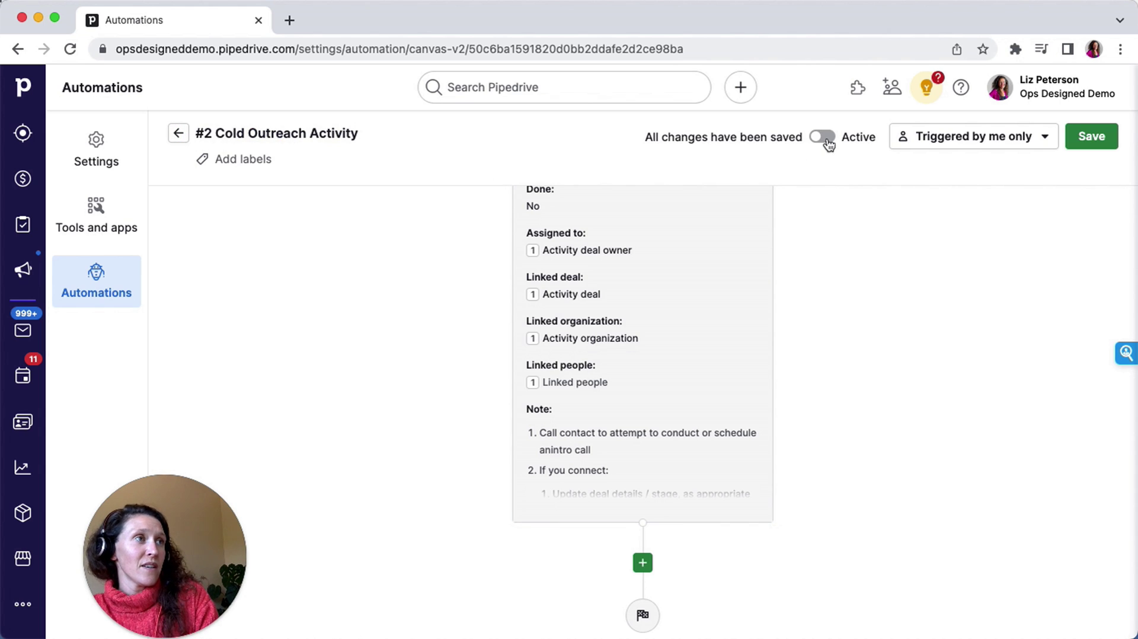
- Activate the automation, let any user trigger it, and save it
left_click(822, 137)
left_click(994, 140)
left_click(1002, 191)
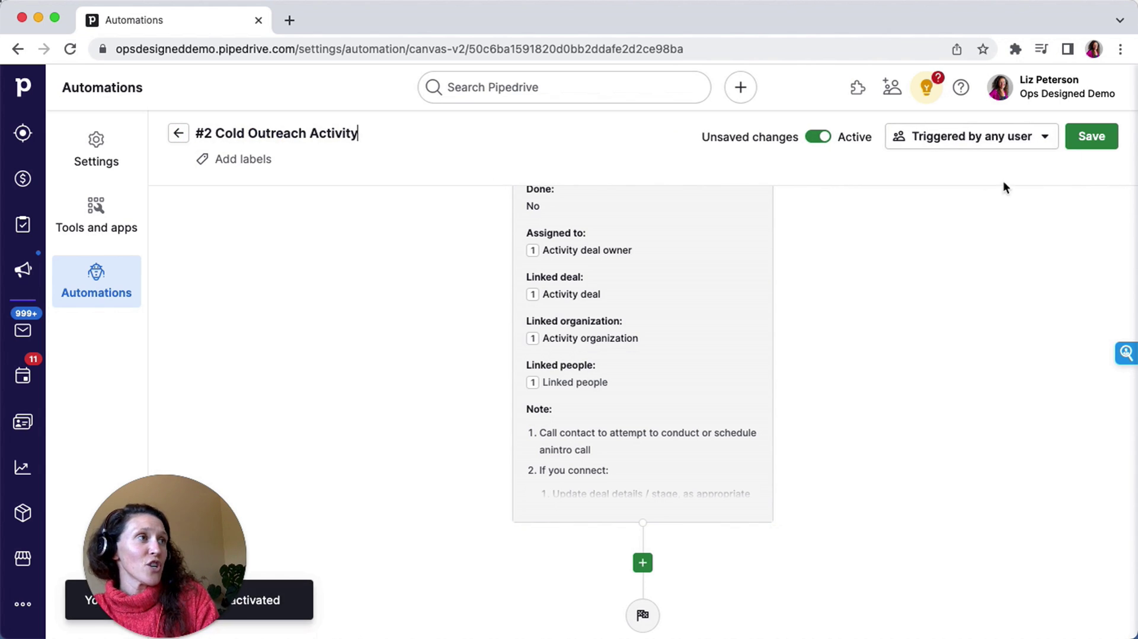
left_click(1089, 137)
left_click(734, 426)
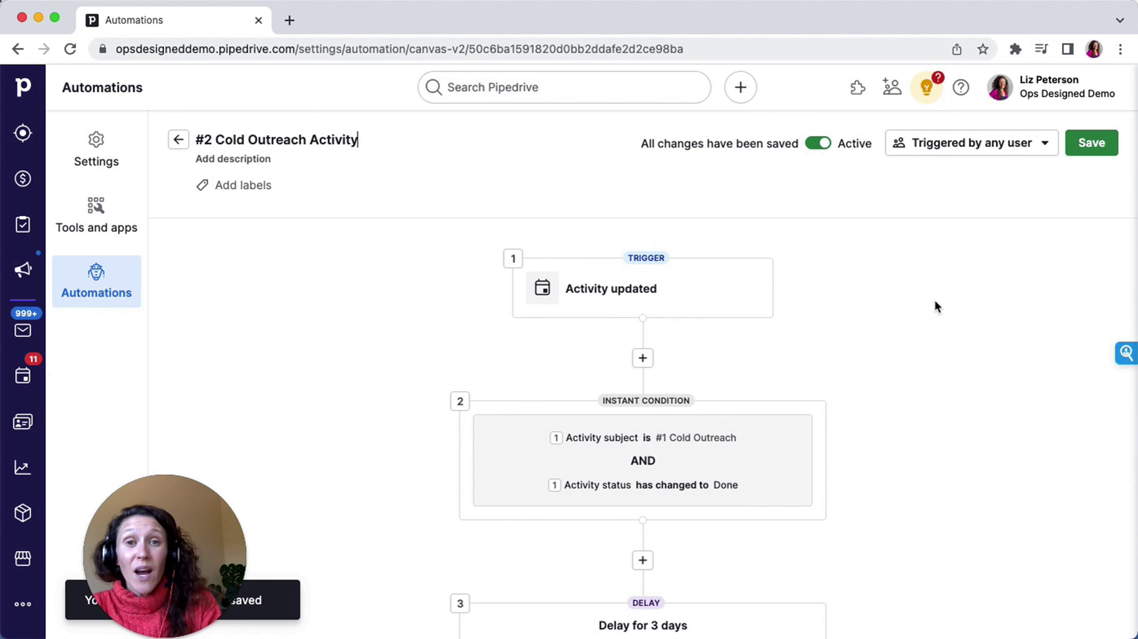
- Set the delay step to a custom duration of 1 minute, apply it, and save the automation
scroll(824, 317, "down", 5)
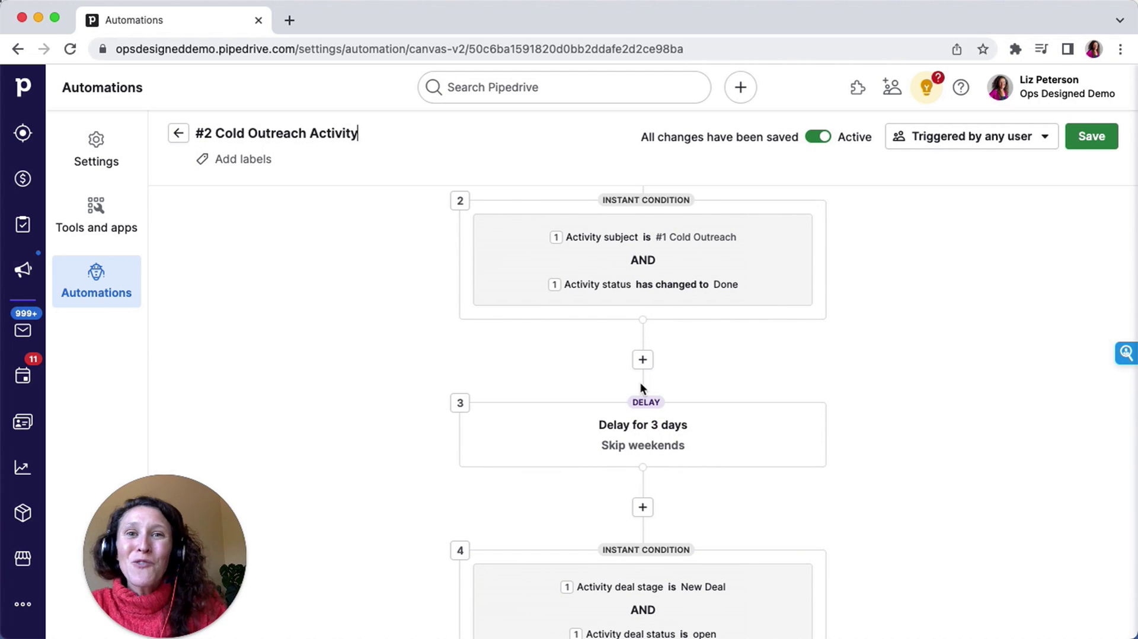
mouse_move(638, 422)
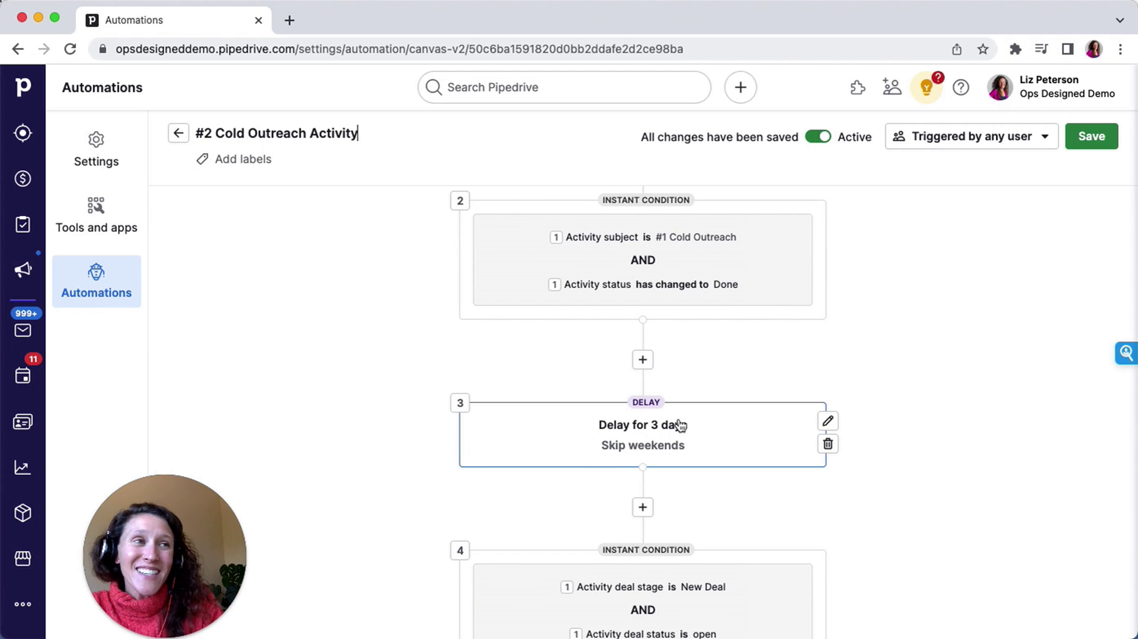
left_click(829, 421)
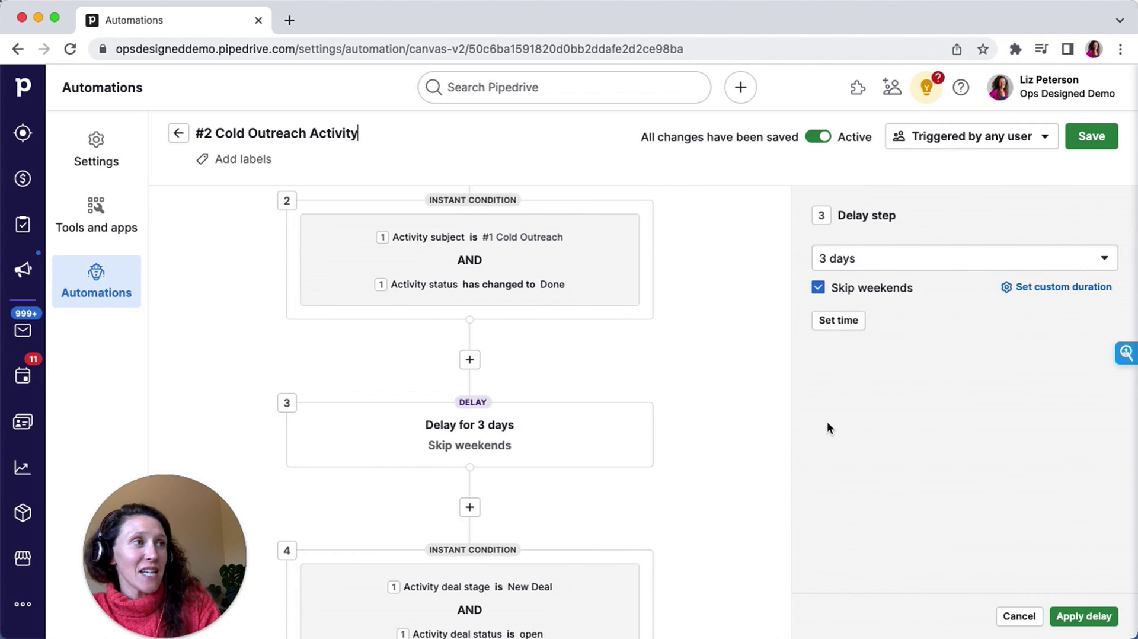
left_click(947, 261)
left_click(981, 215)
left_click(1067, 288)
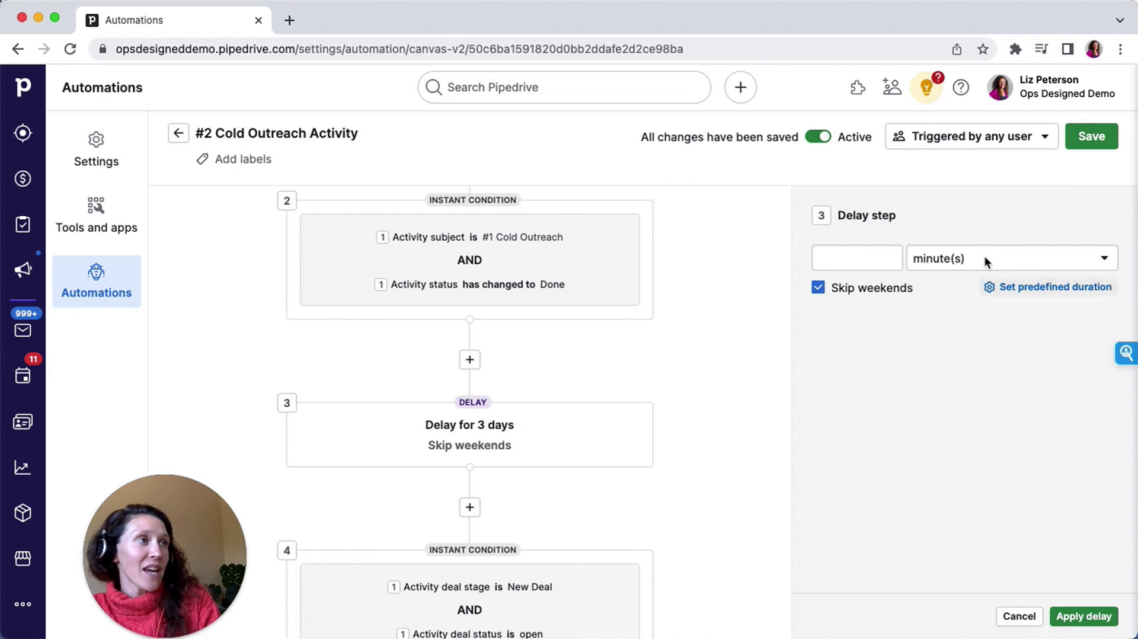
left_click(981, 258)
left_click(843, 252)
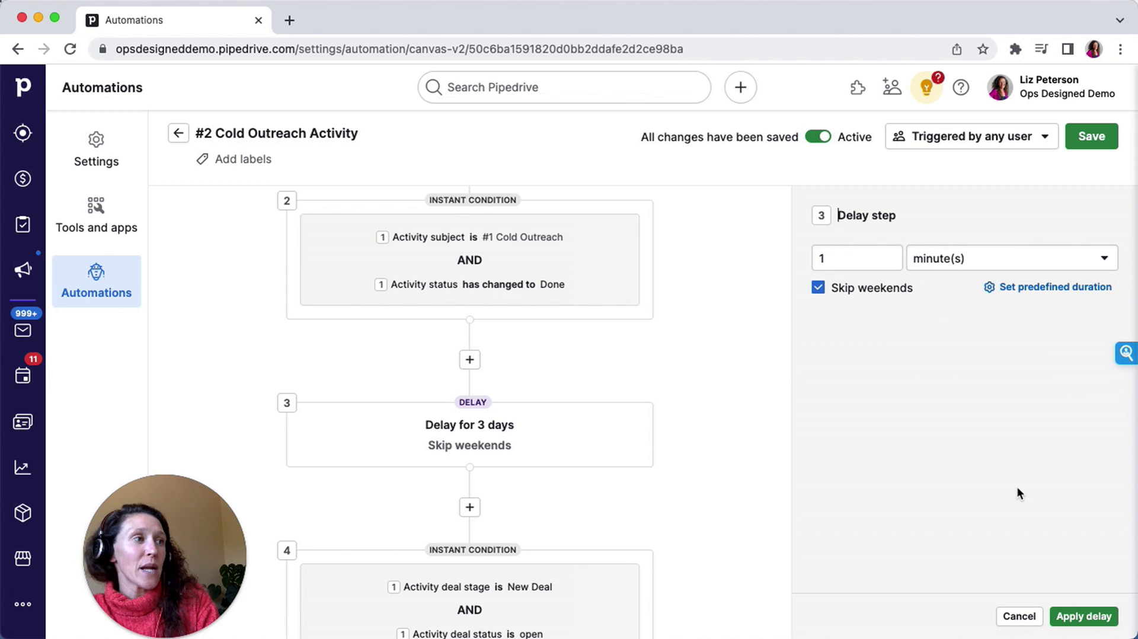
left_click(1081, 617)
left_click(1096, 136)
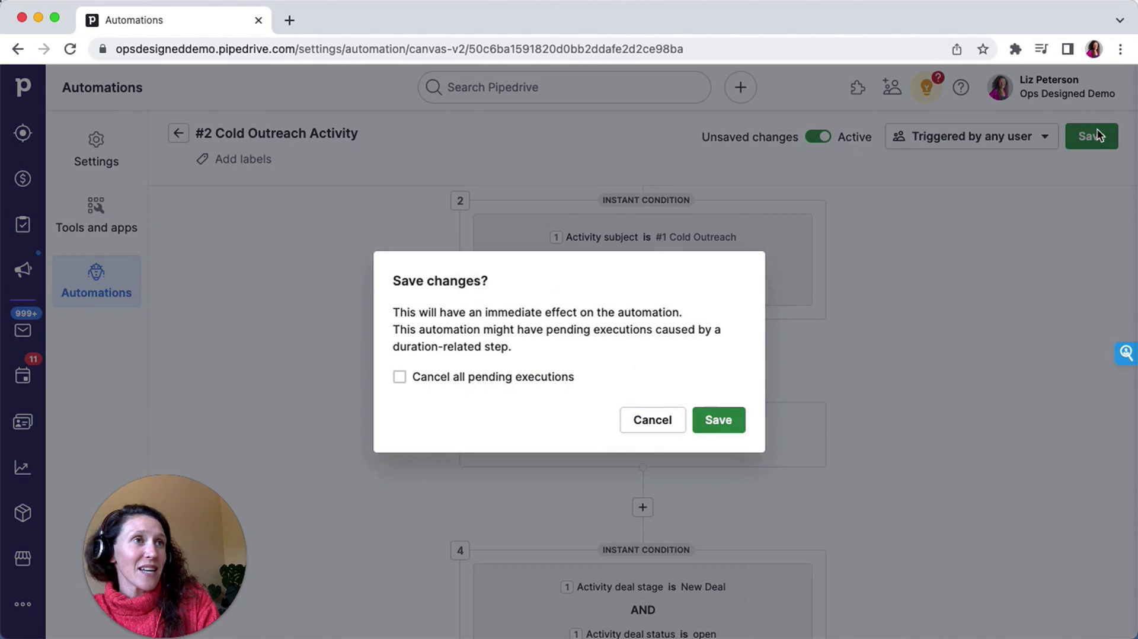
left_click(718, 421)
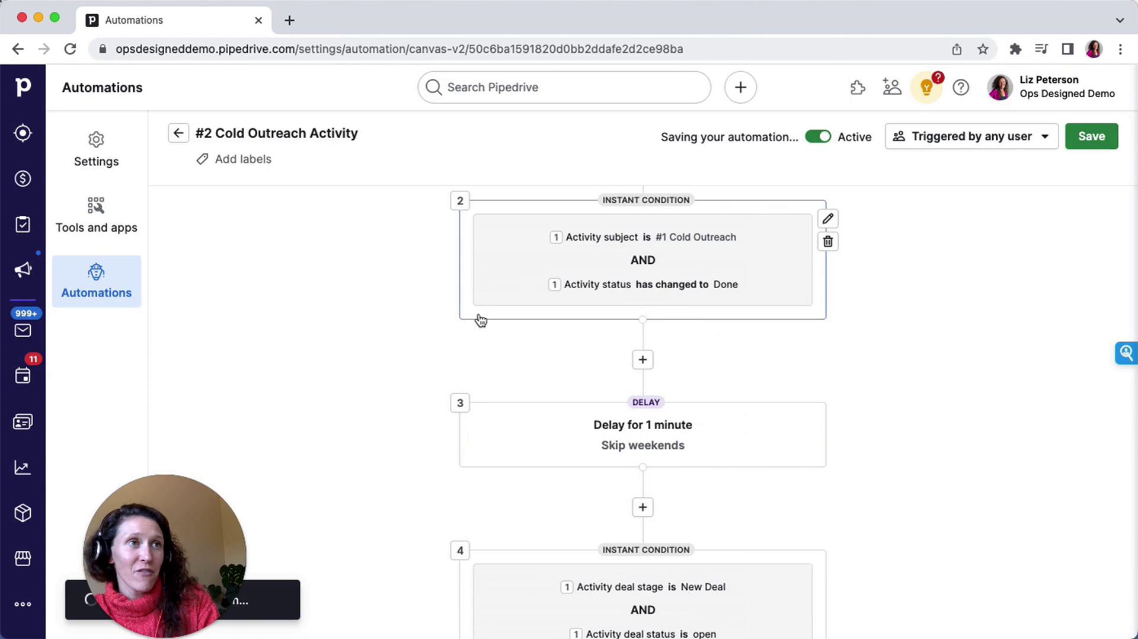
- Check the pipeline shown in the deals view and reopen the #2 Cold Outreach Activity automation for editing
left_click(23, 179)
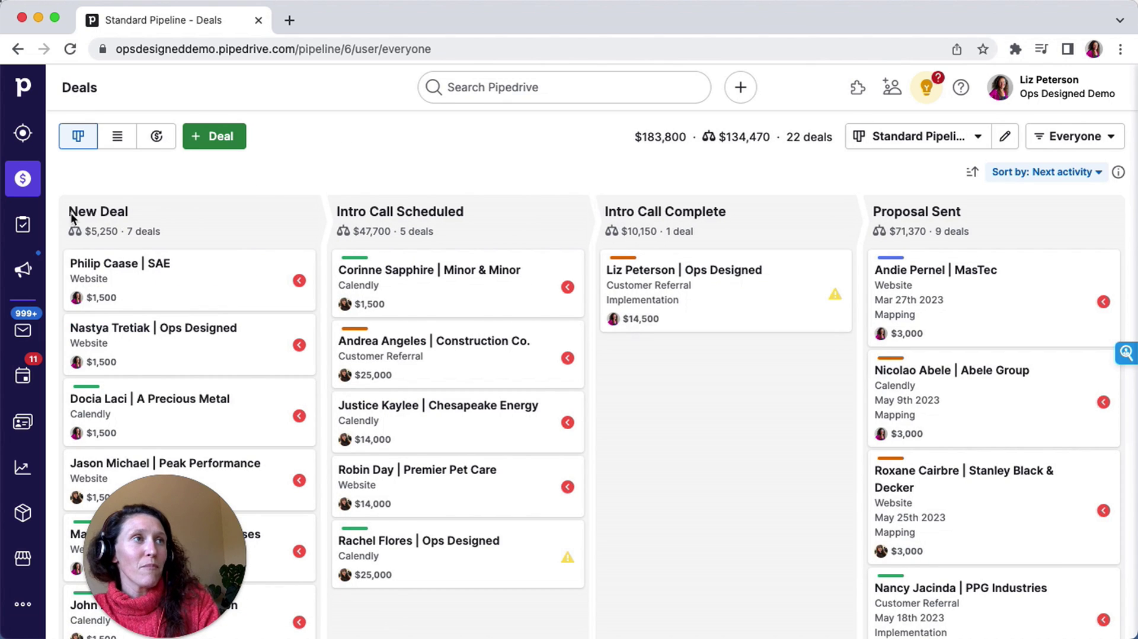
mouse_move(164, 210)
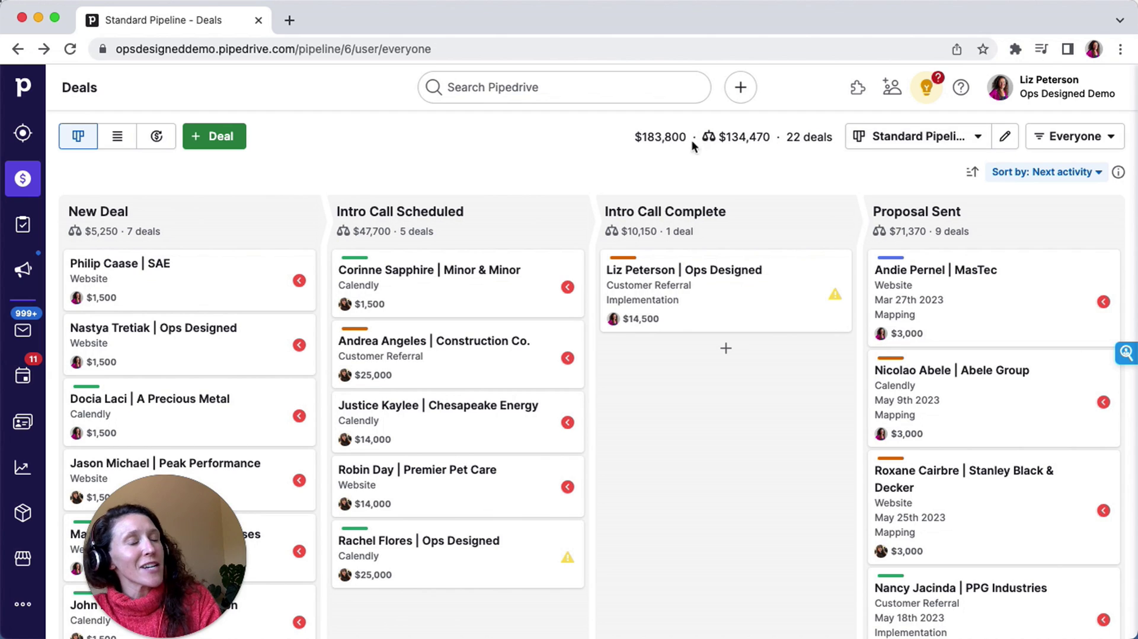
left_click(22, 604)
left_click(153, 127)
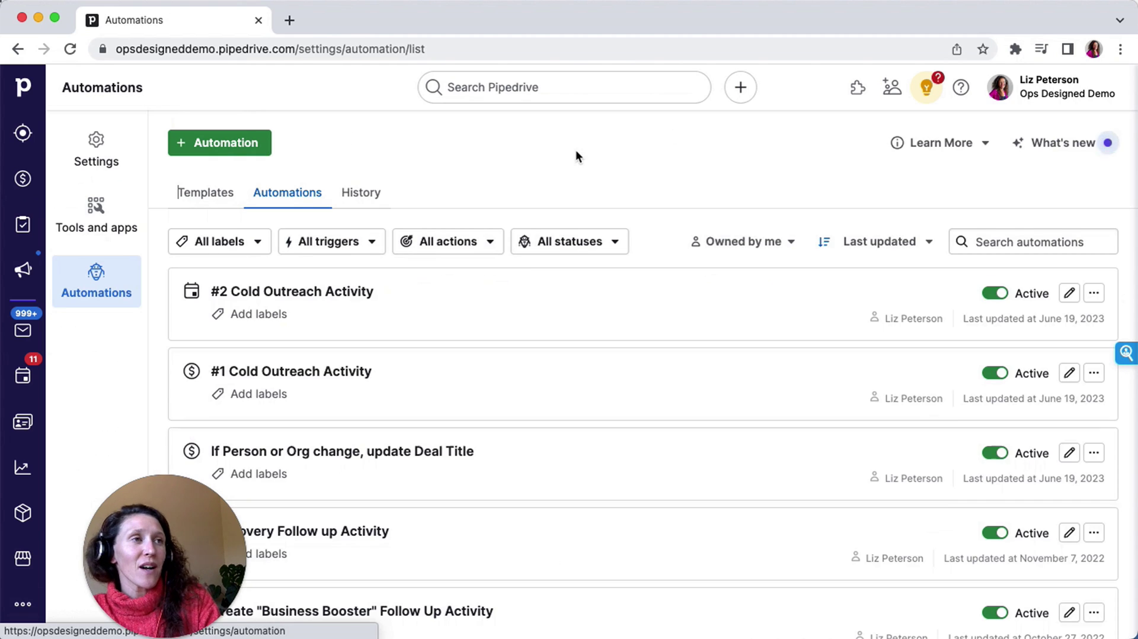
left_click(1069, 293)
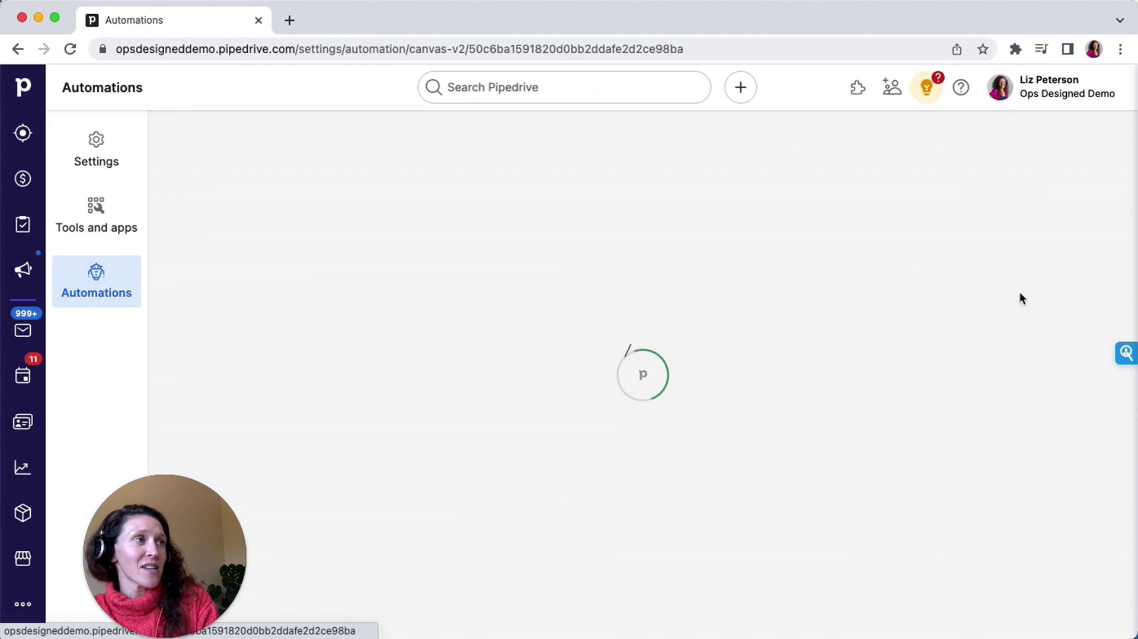
- Set the deal stage condition after the delay to New Deal from the Standard Pipeline, apply it, and save the automation
scroll(599, 445, "down", 6)
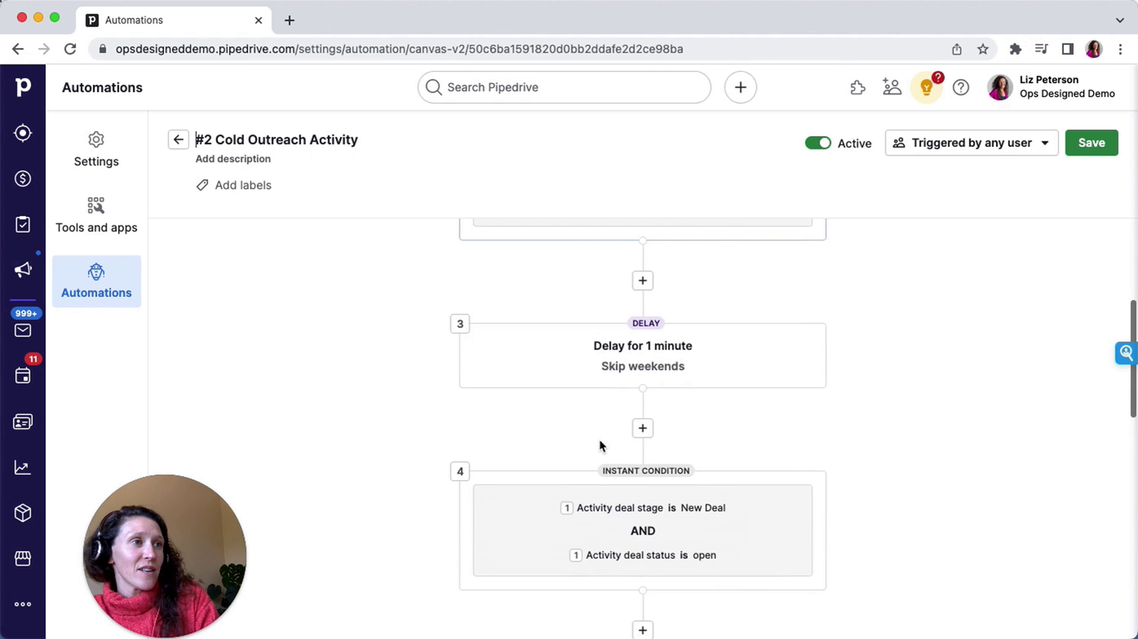
scroll(616, 492, "down", 1)
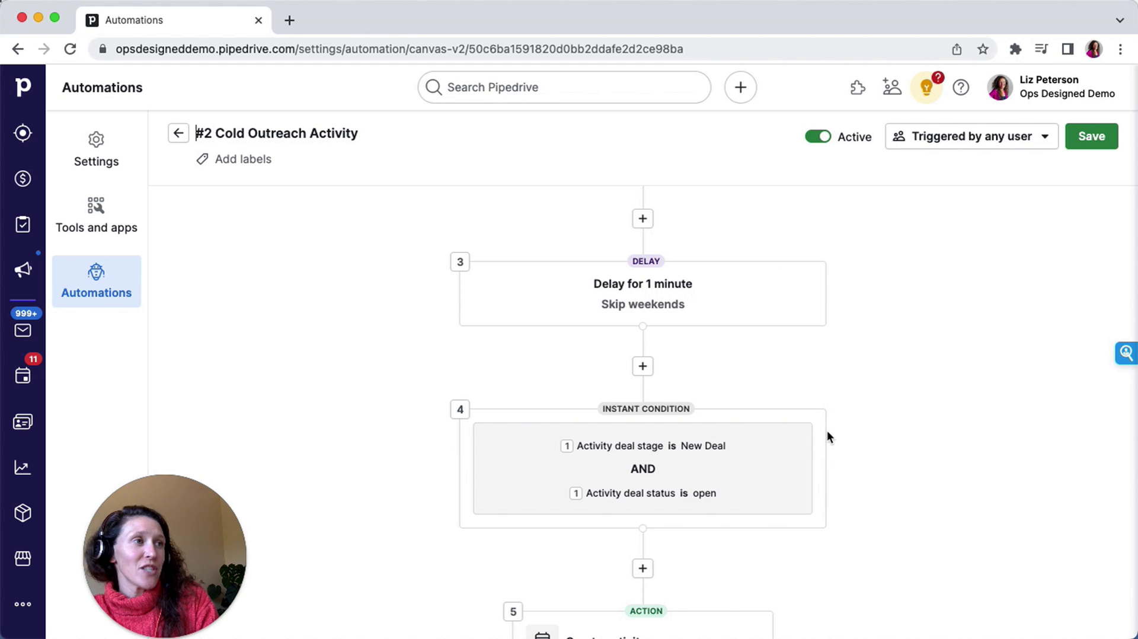
left_click(828, 428)
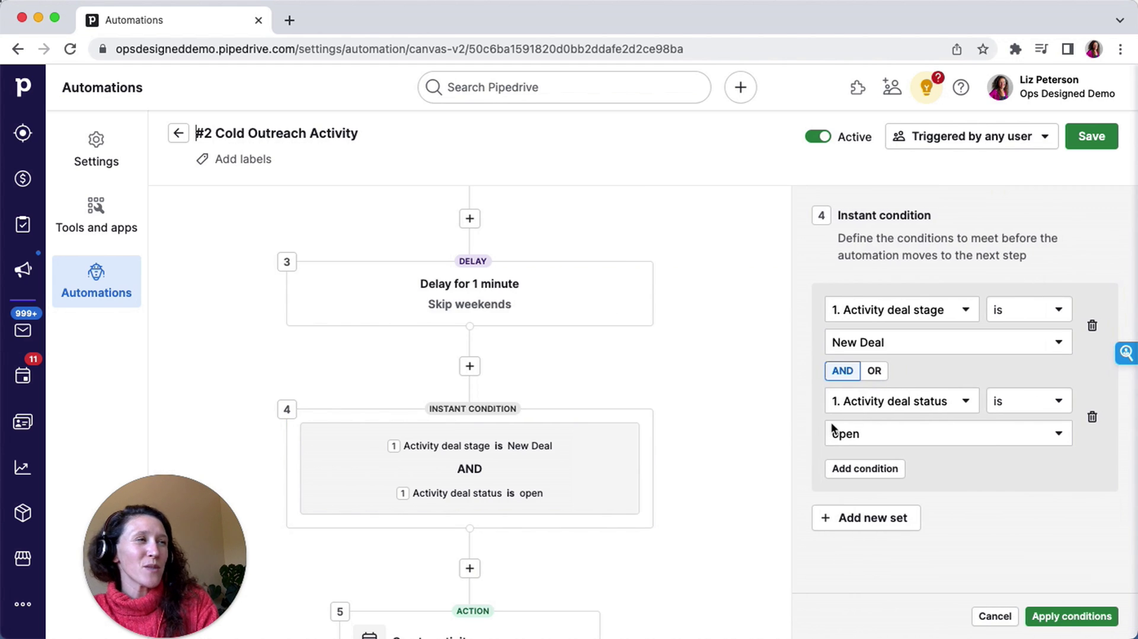
left_click(895, 344)
scroll(871, 443, "down", 5)
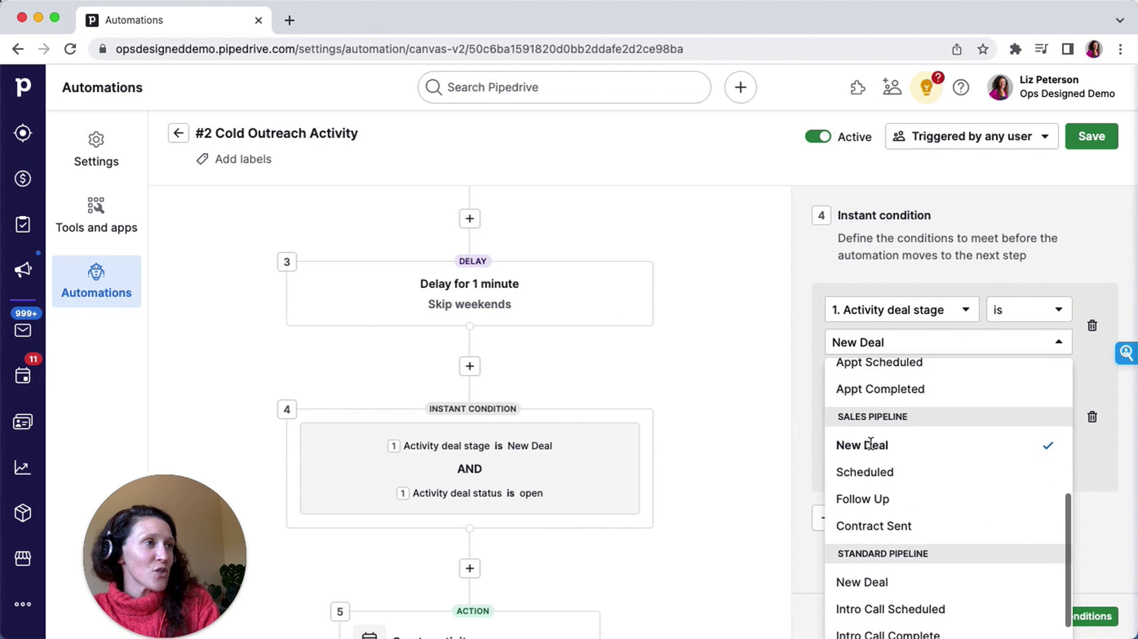
scroll(871, 443, "down", 1)
left_click(863, 546)
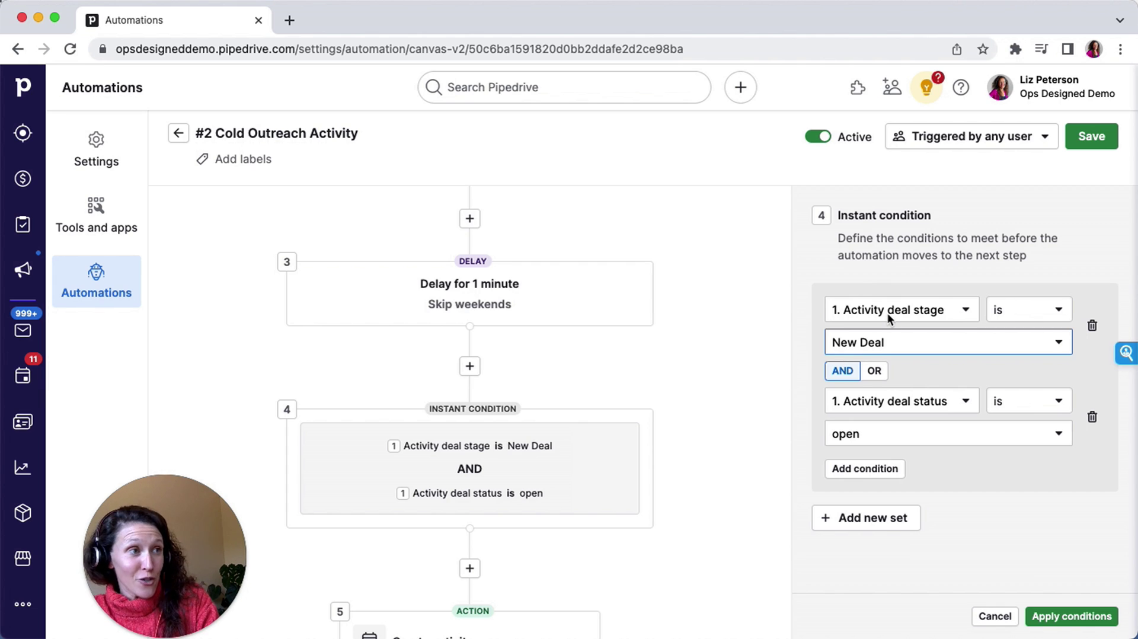
left_click(1057, 619)
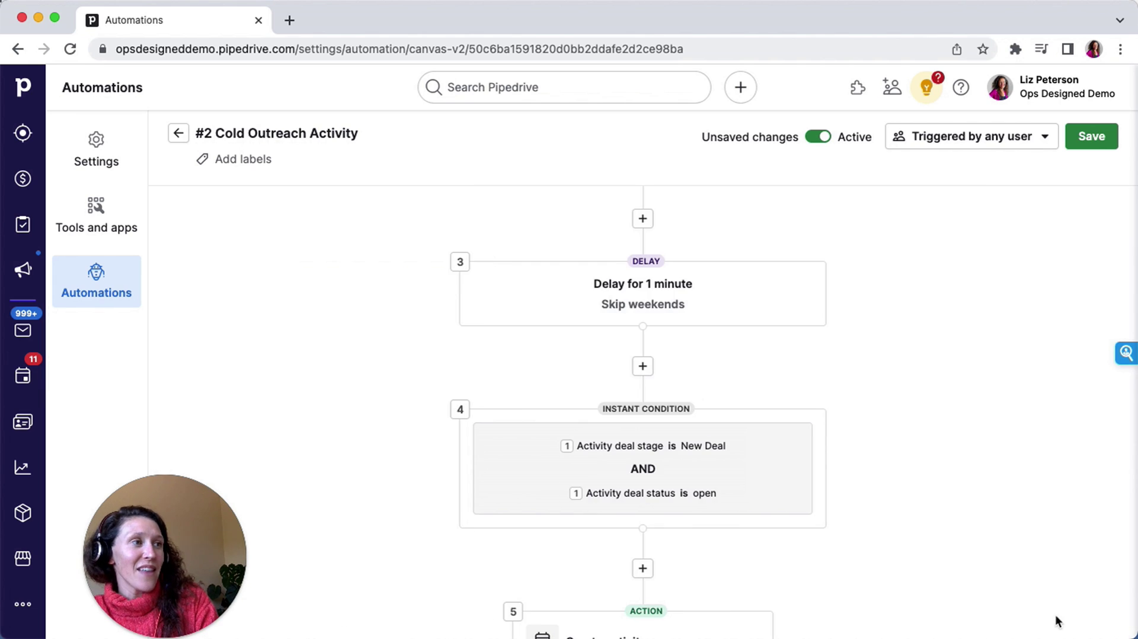
left_click(1086, 134)
left_click(719, 421)
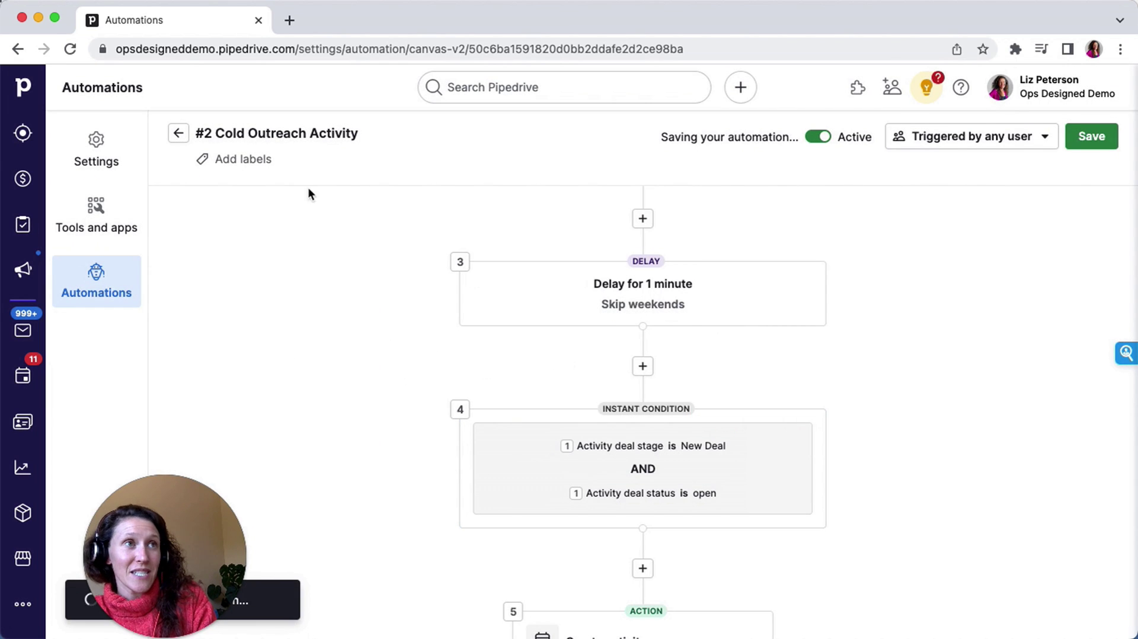
- Start adding a new deal from the deals pipeline view
left_click(20, 191)
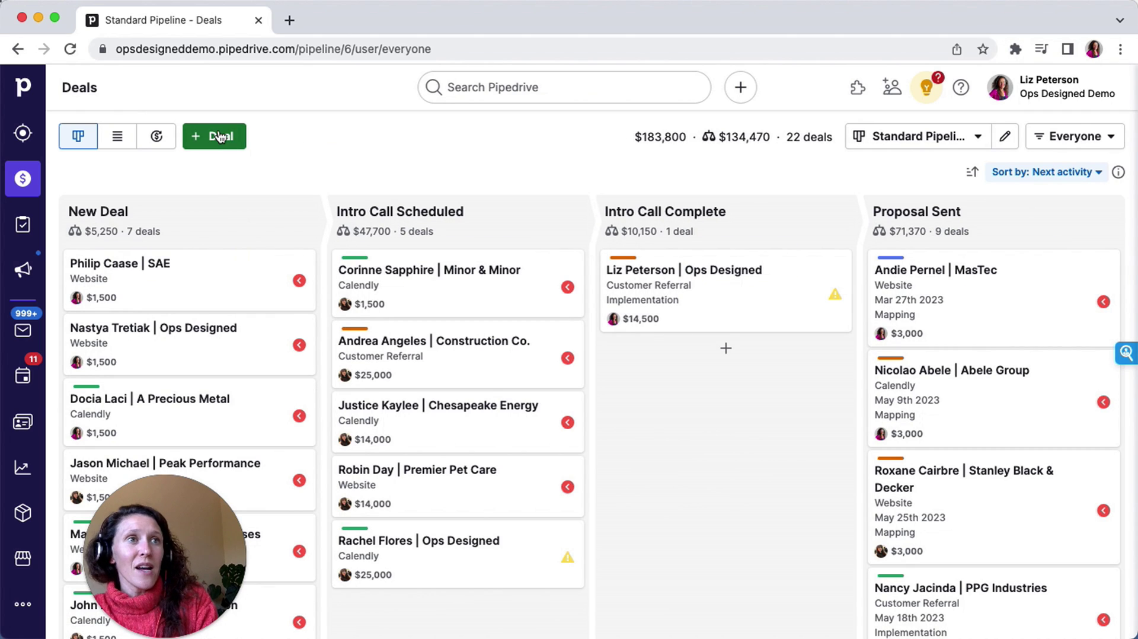
left_click(219, 137)
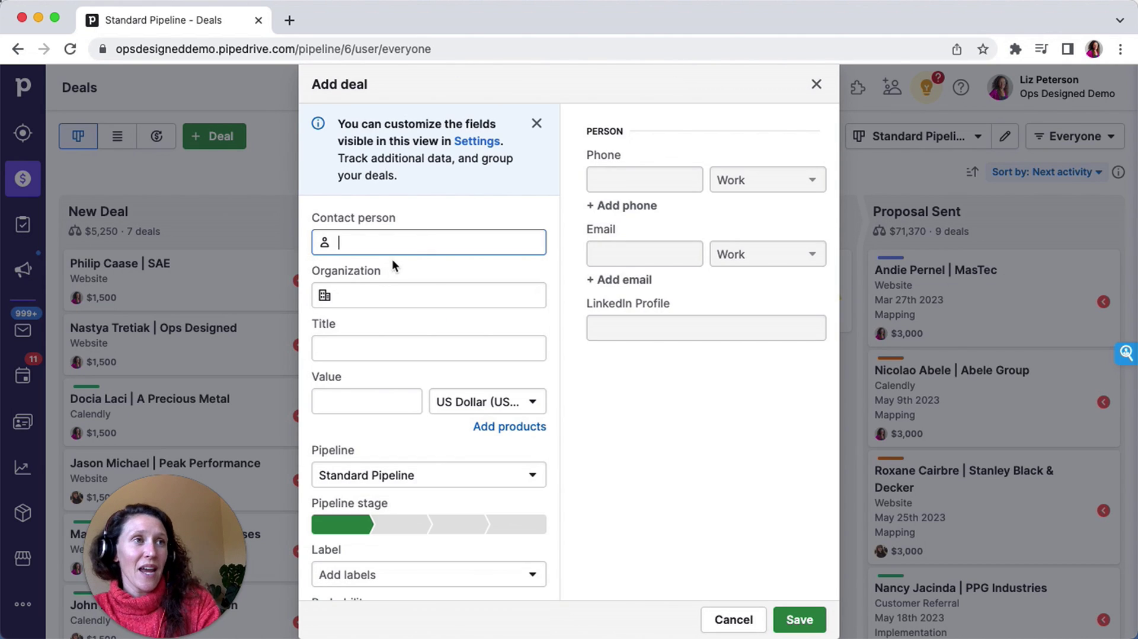
type("liz")
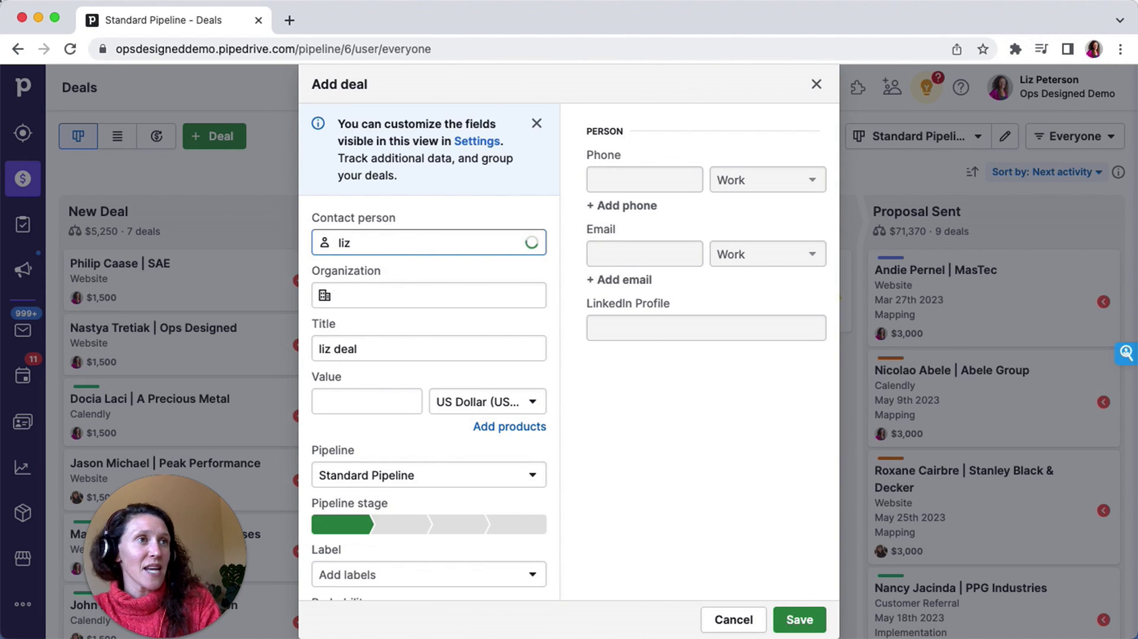
key("BackSpace")
key("BackSpace")
key("BackSpace")
type("fa")
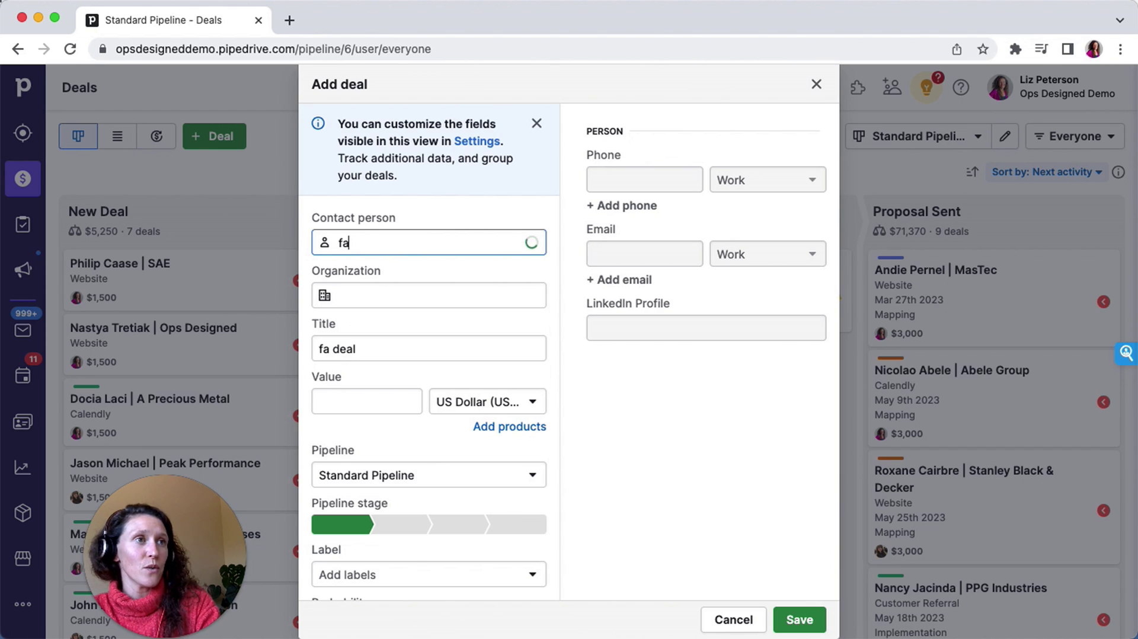
key("BackSpace")
key("BackSpace")
- Choose the existing contact person from the Rachel Gets It Done organization and save the deal
type("rach")
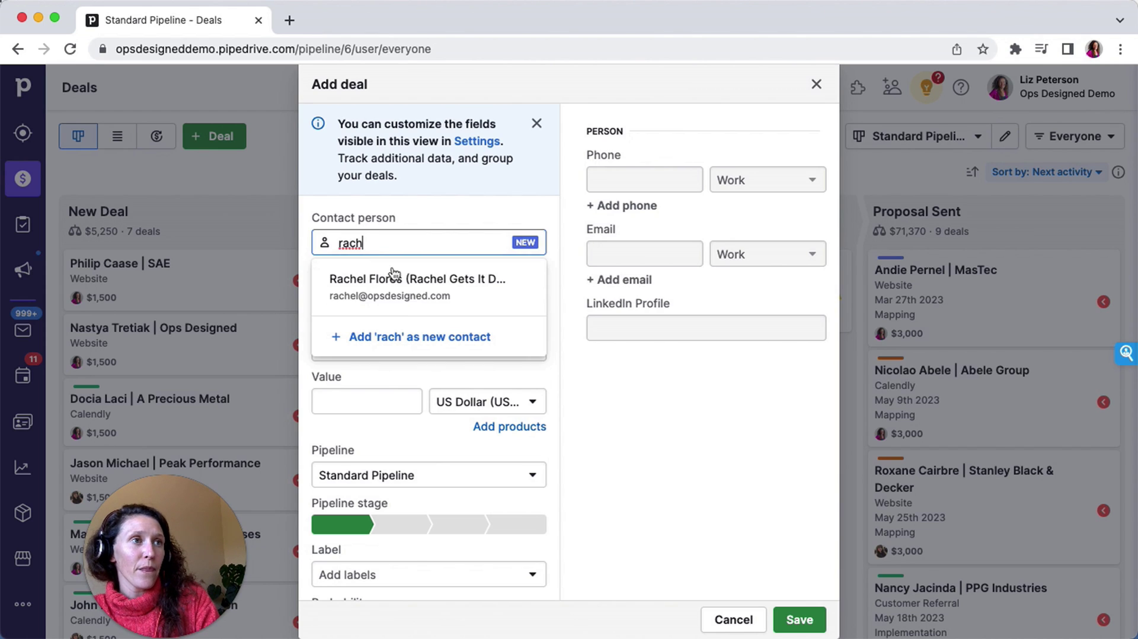
left_click(395, 279)
scroll(398, 283, "down", 3)
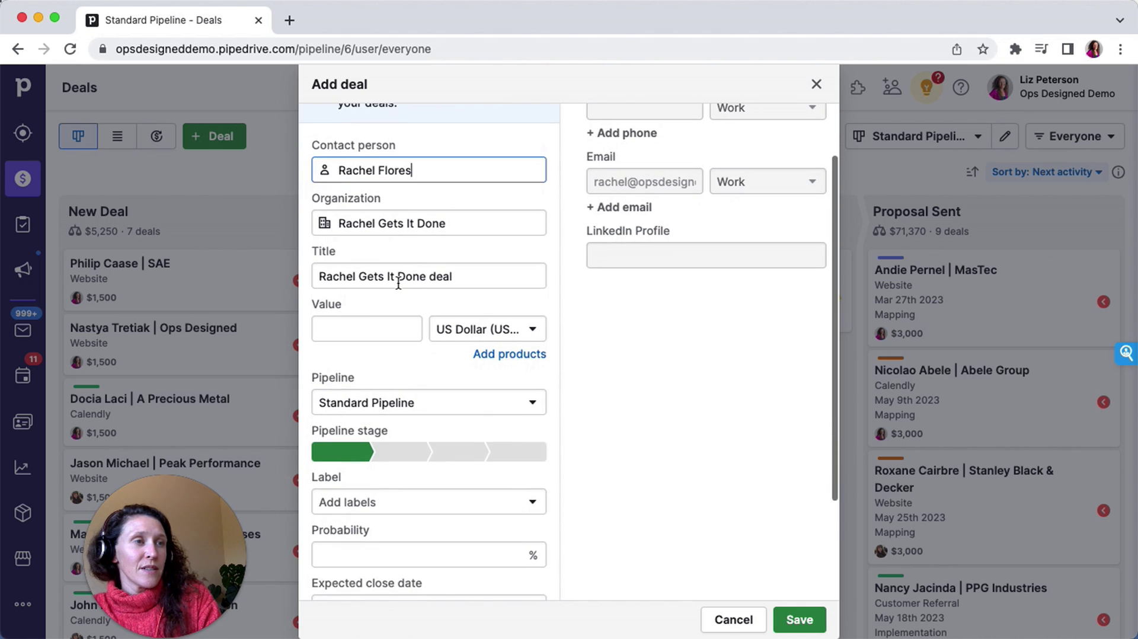
scroll(399, 283, "down", 2)
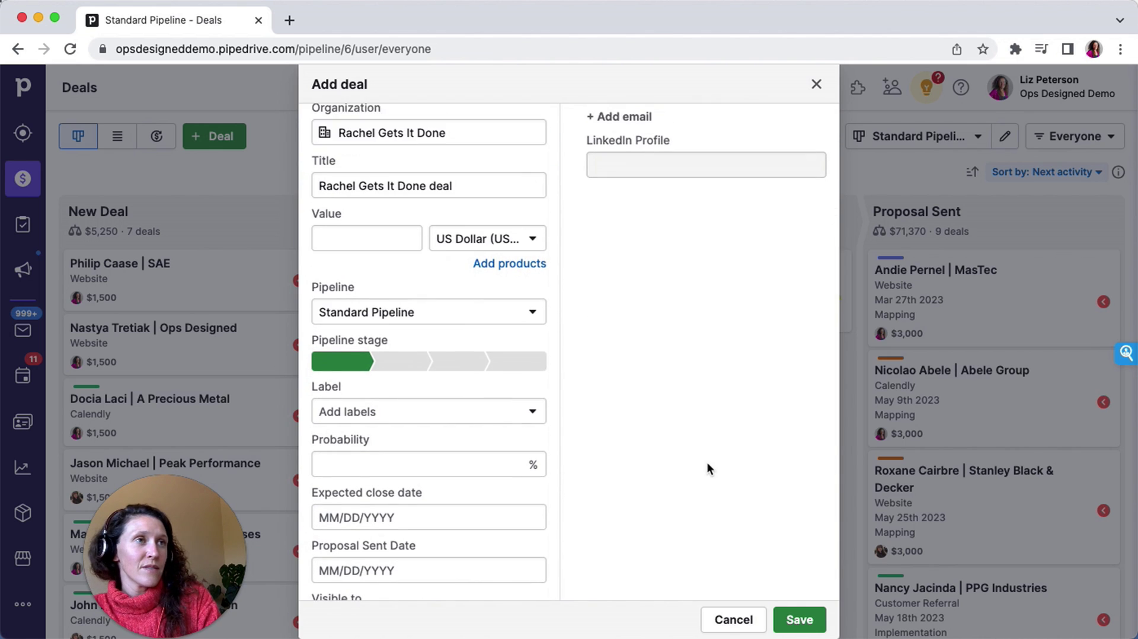
scroll(707, 468, "down", 2)
left_click(800, 620)
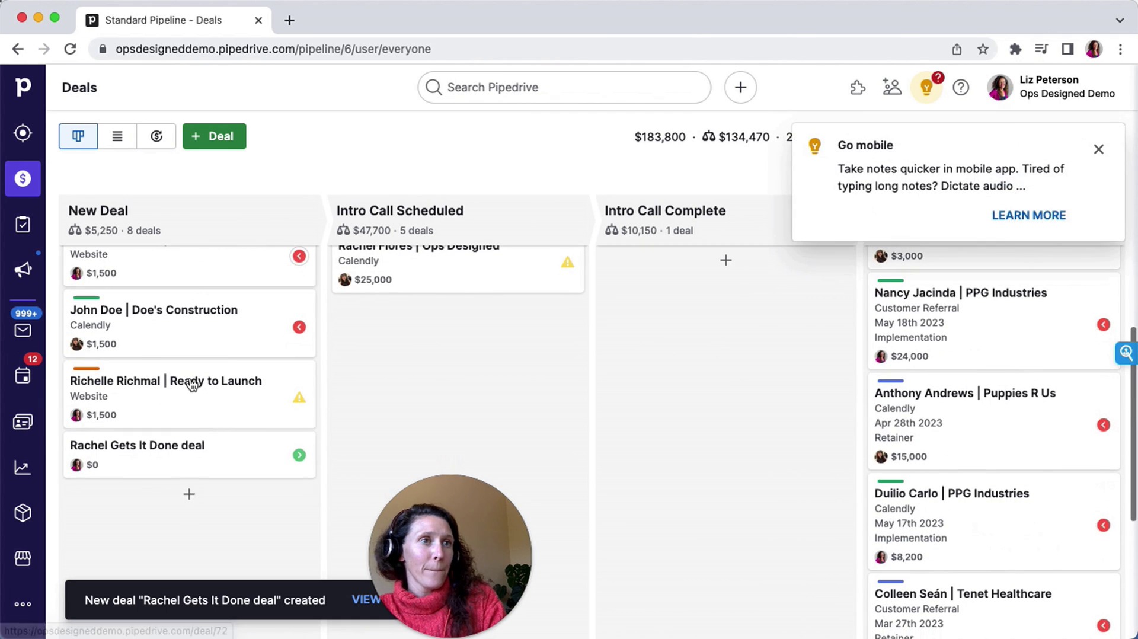
- Open the Rachel Gets It Done deal and expand the note of its #1 Cold Outreach activity
left_click(169, 457)
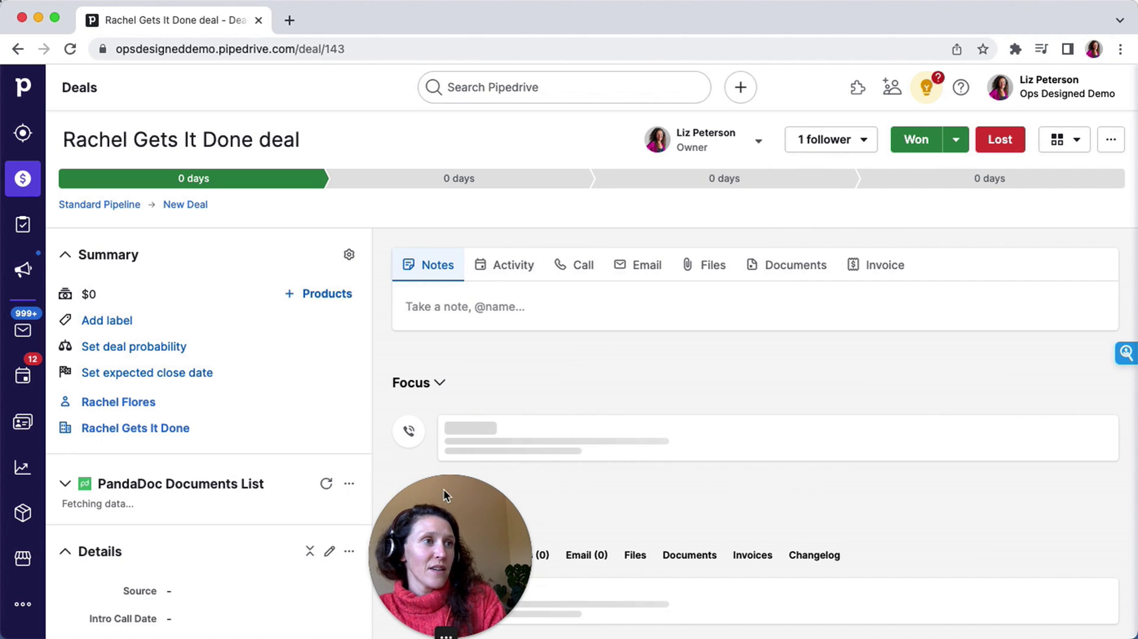
left_click_drag(443, 489, 1022, 63)
scroll(860, 249, "down", 1)
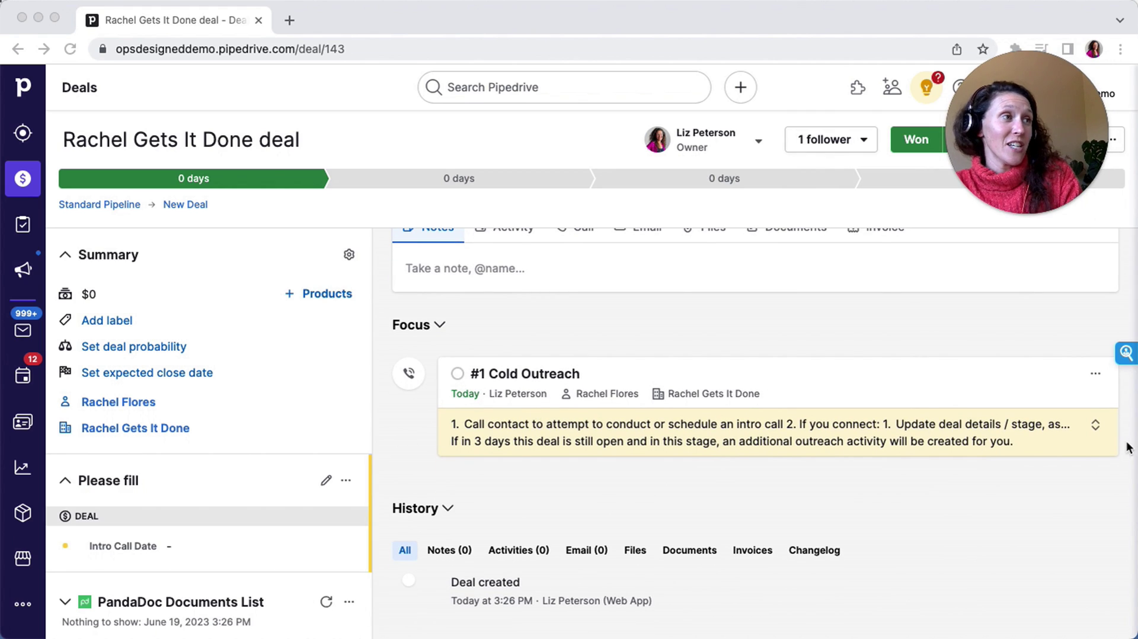
left_click(1081, 424)
left_click(1081, 425)
scroll(575, 327, "down", 1)
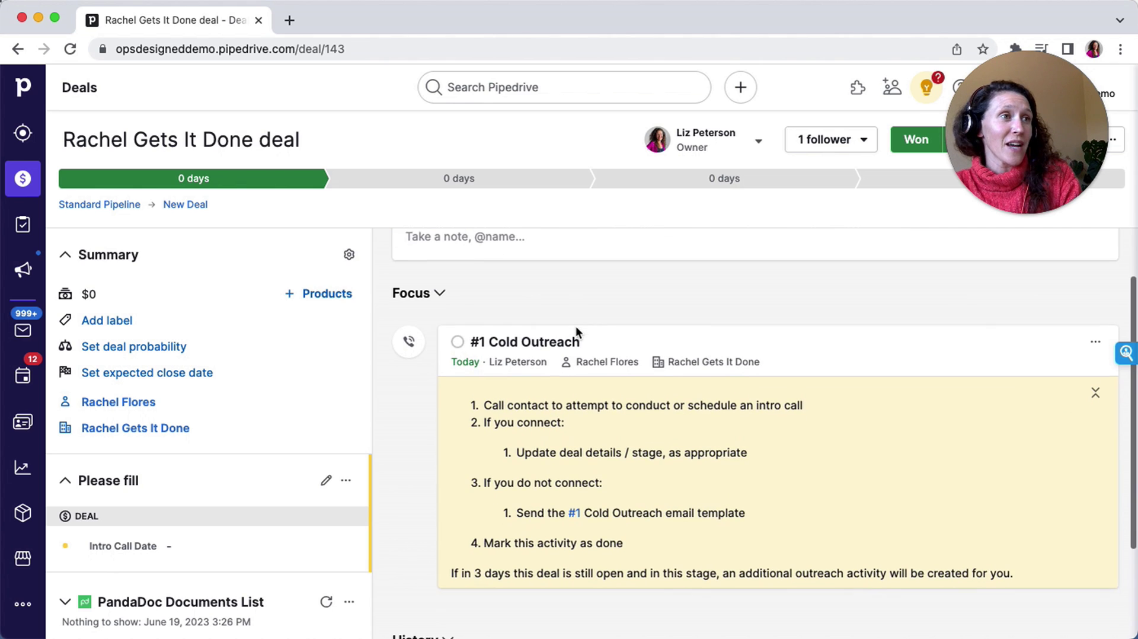
- Mark the #1 Cold Outreach activity as done and expand the note of the #2 Cold Outreach activity
left_click(458, 342)
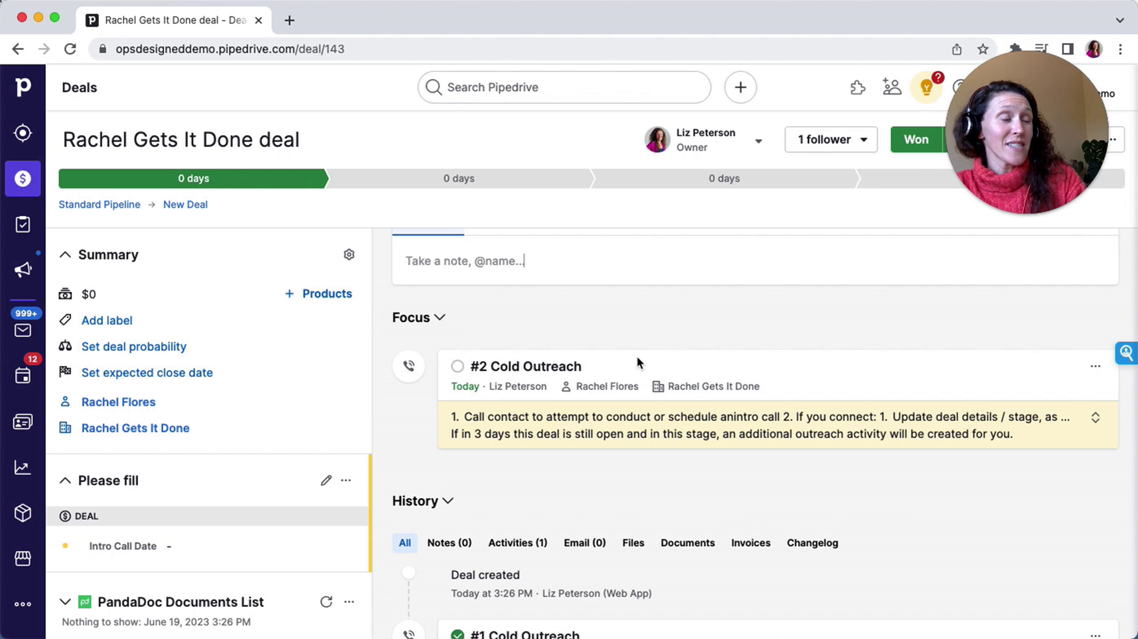
left_click(1096, 418)
scroll(837, 329, "down", 2)
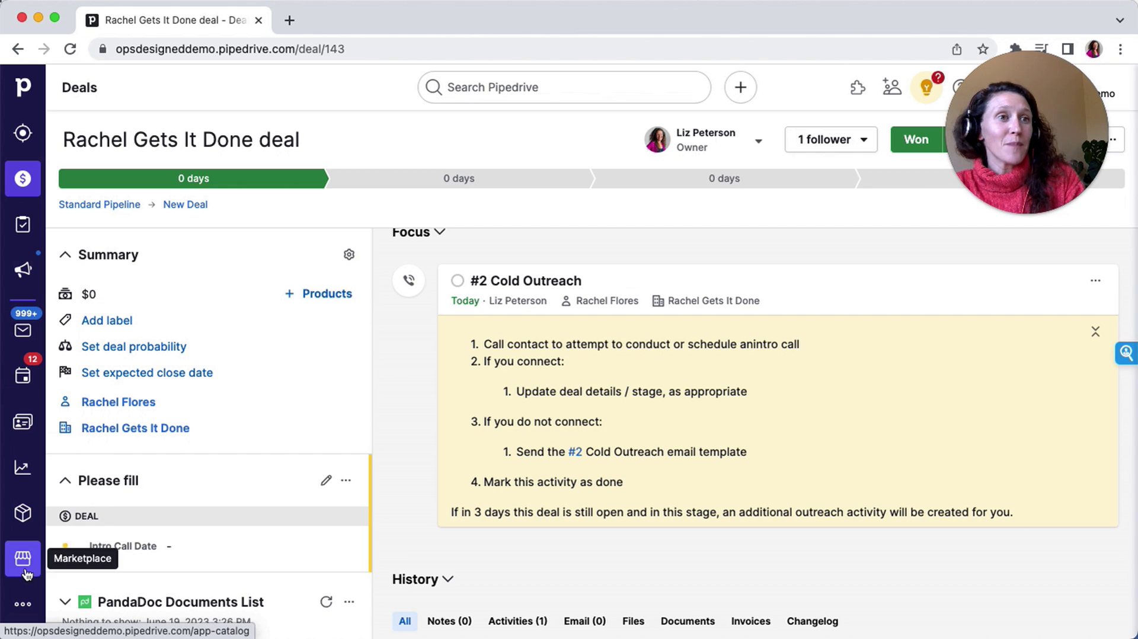
- Open the #2 Cold Outreach Activity execution from the automation history to review its steps
left_click(23, 604)
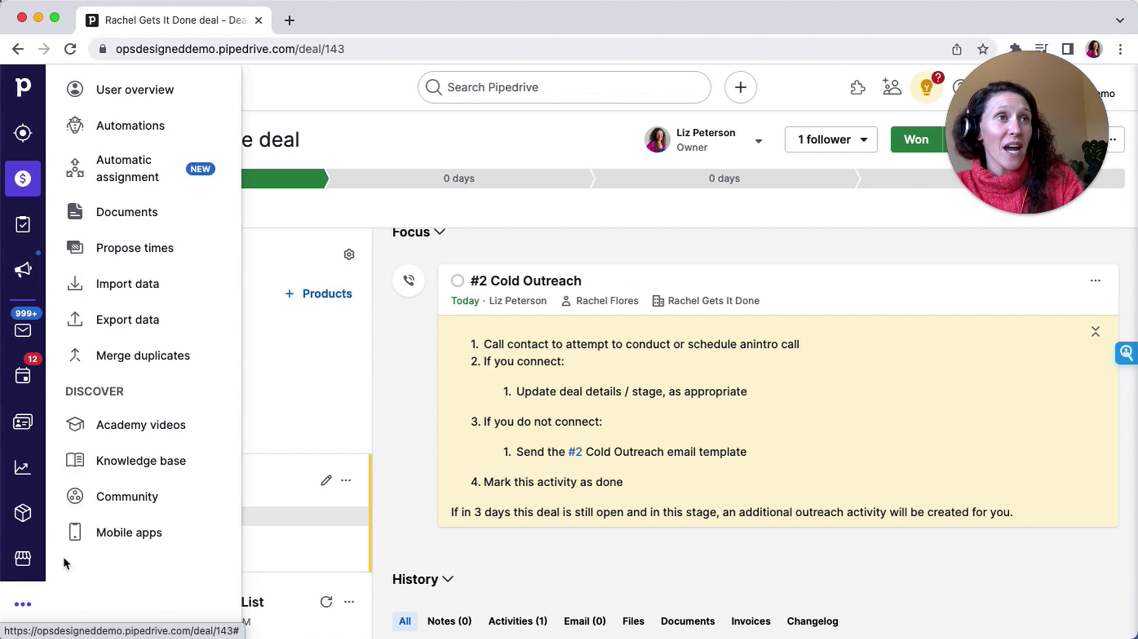
left_click(152, 131)
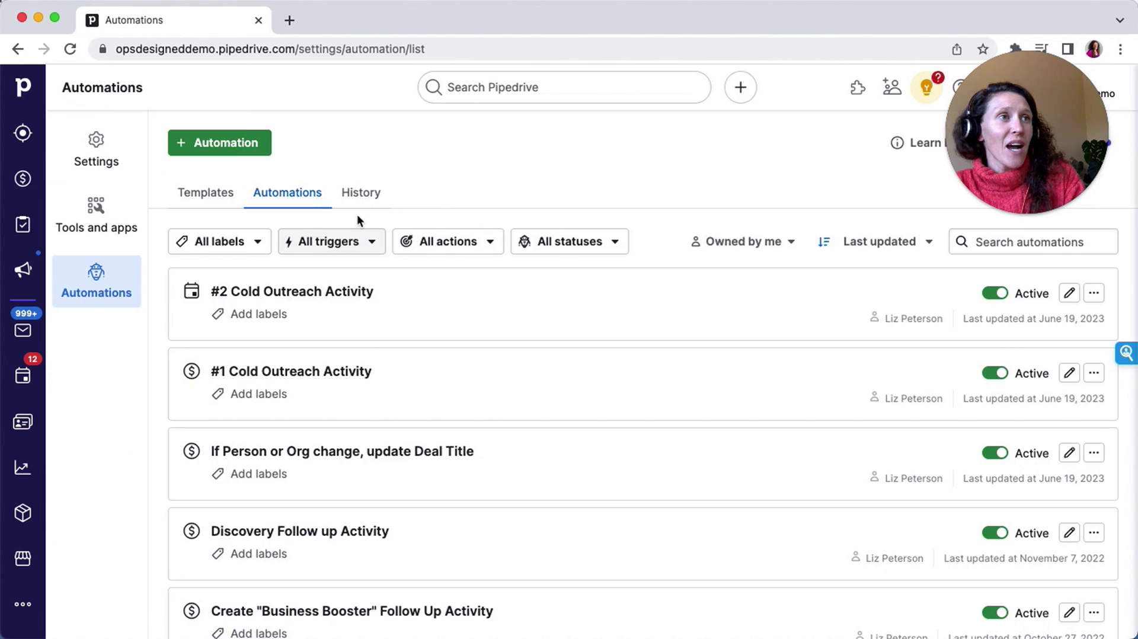
left_click(363, 195)
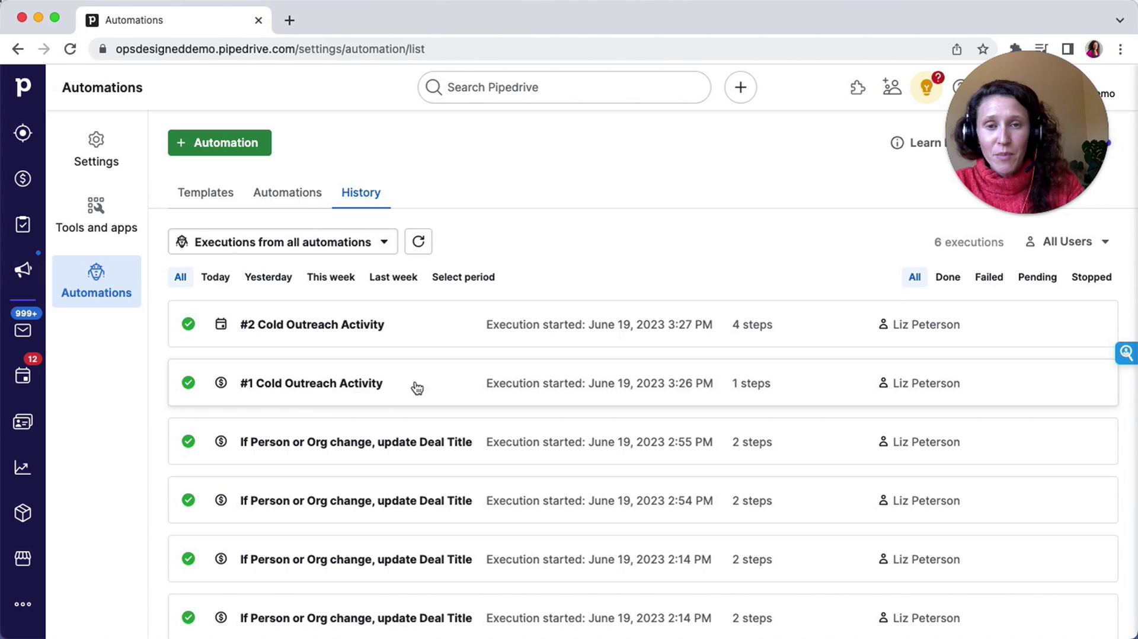
left_click(430, 332)
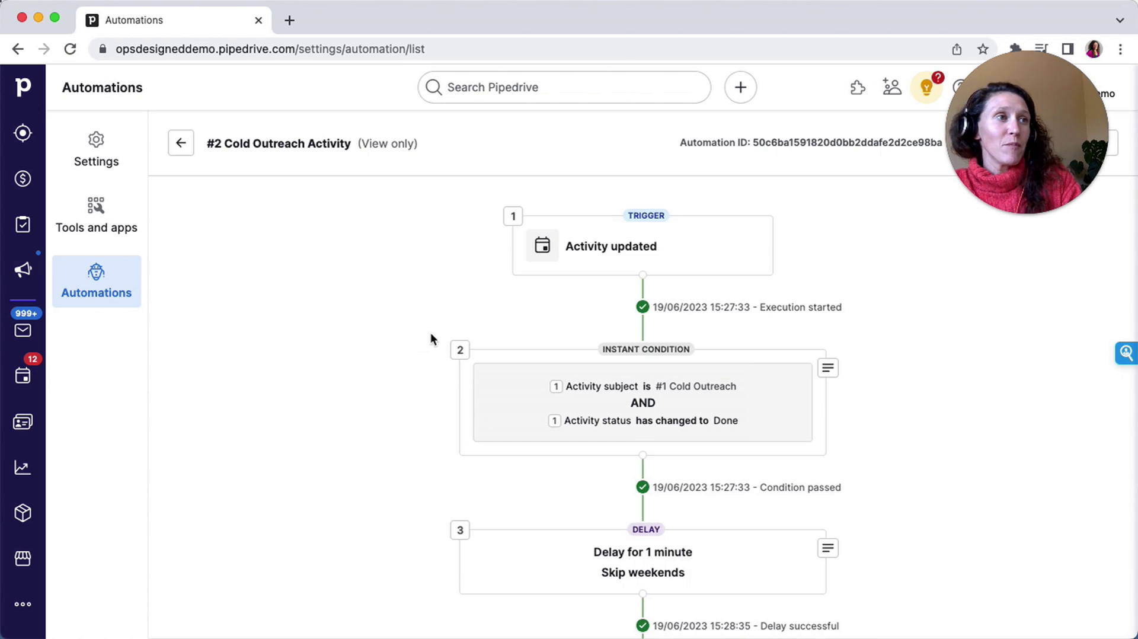
- Examine the evaluation result of the deal stage and deal status condition in the #2 Cold Outreach Activity execution, and return to the history
scroll(430, 332, "down", 5)
scroll(430, 333, "down", 1)
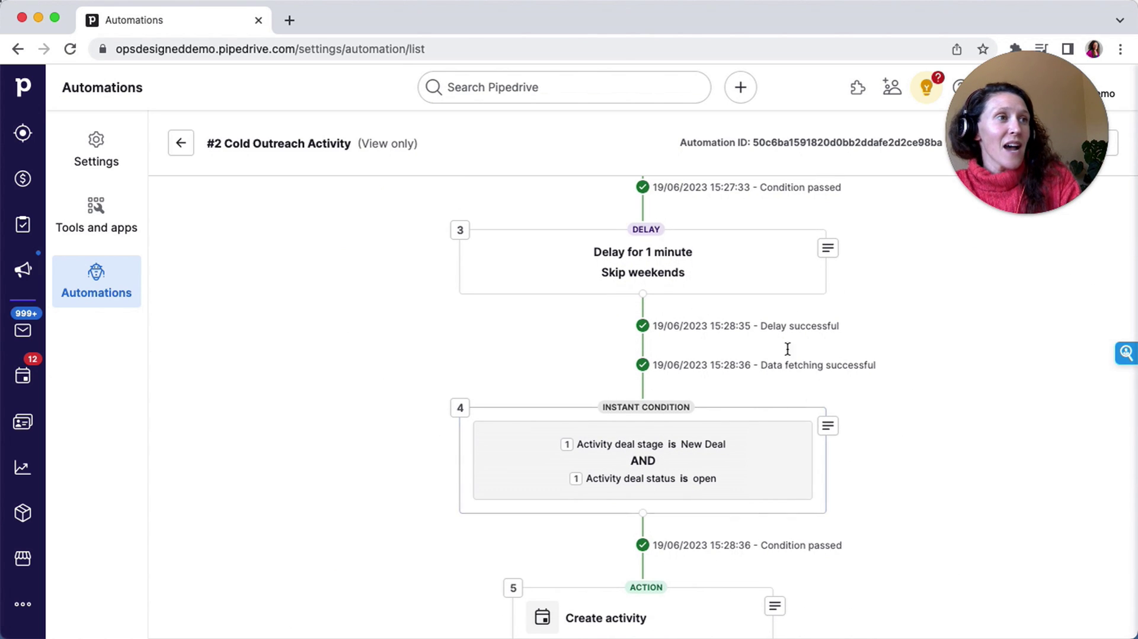
left_click(828, 426)
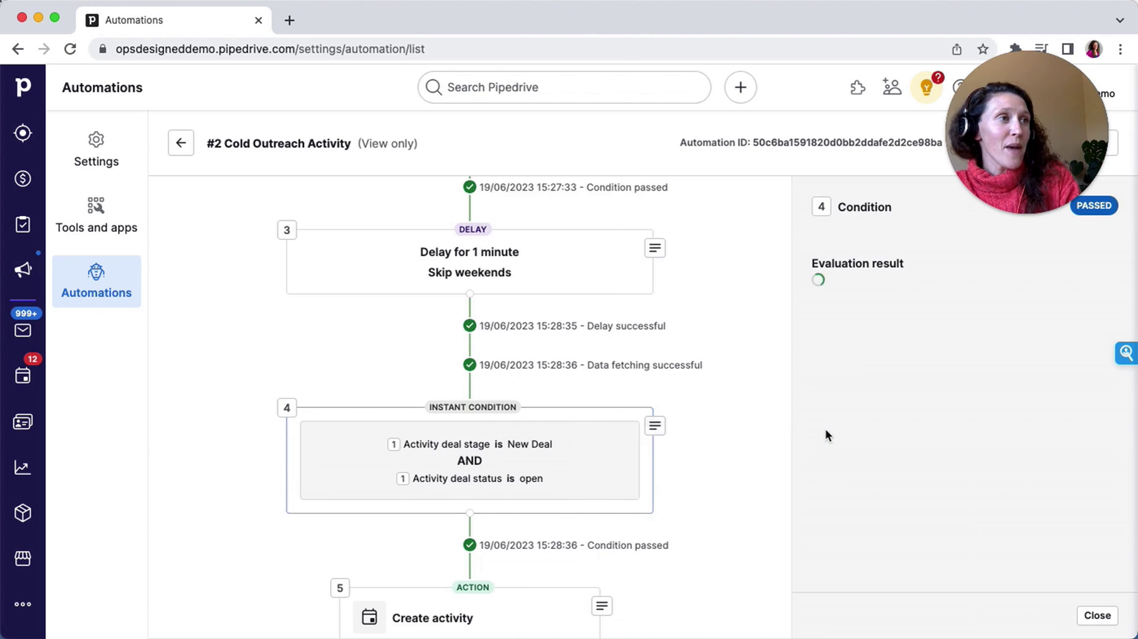
scroll(874, 367, "down", 2)
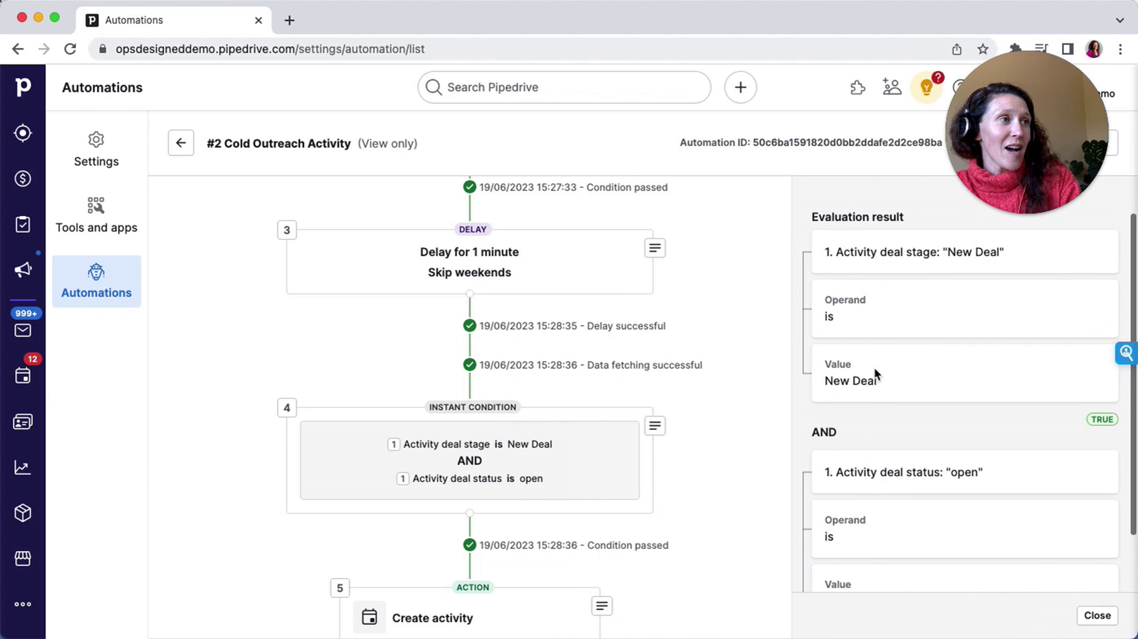
scroll(875, 372, "up", 2)
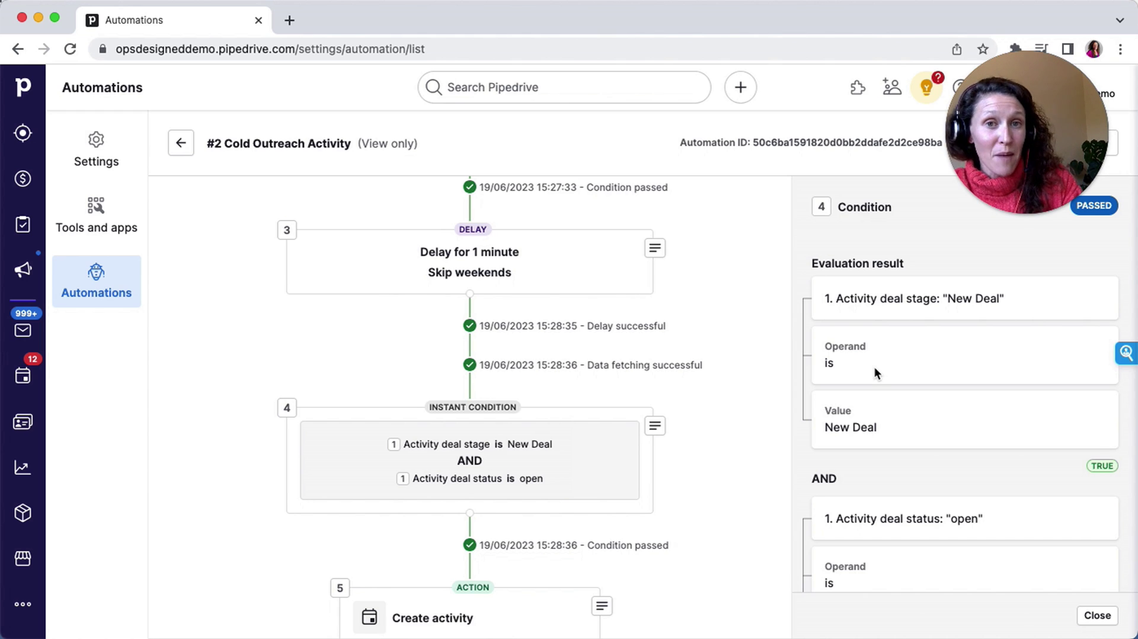
left_click(181, 143)
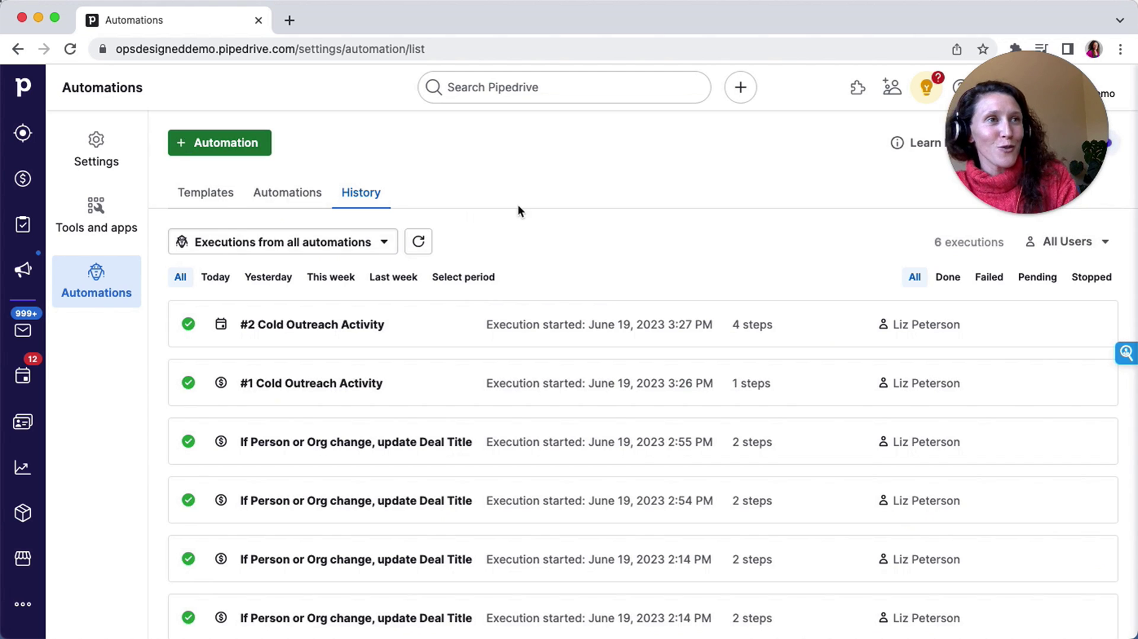
- Go to the list of automations and view the additional options available for #2 Cold Outreach Activity
left_click(277, 197)
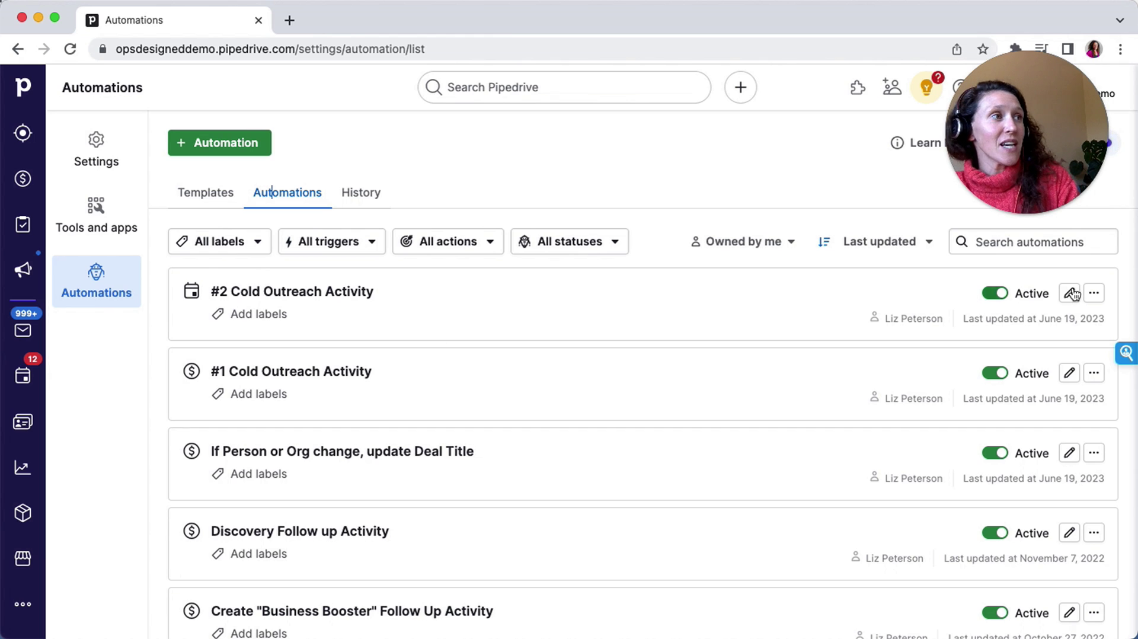
left_click(1094, 292)
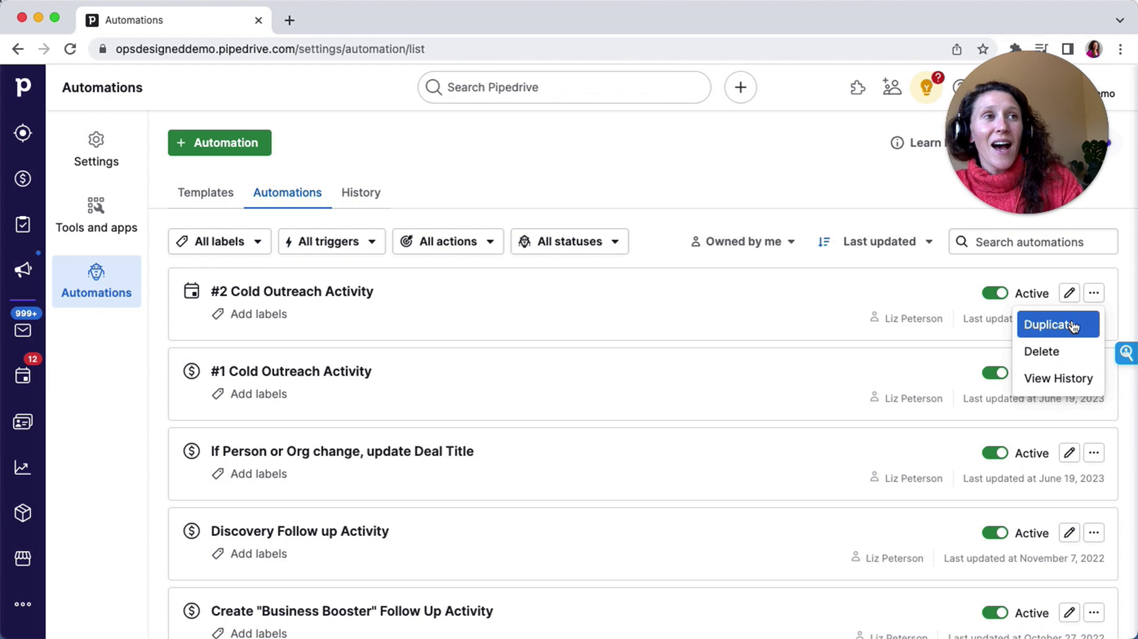
left_click(795, 304)
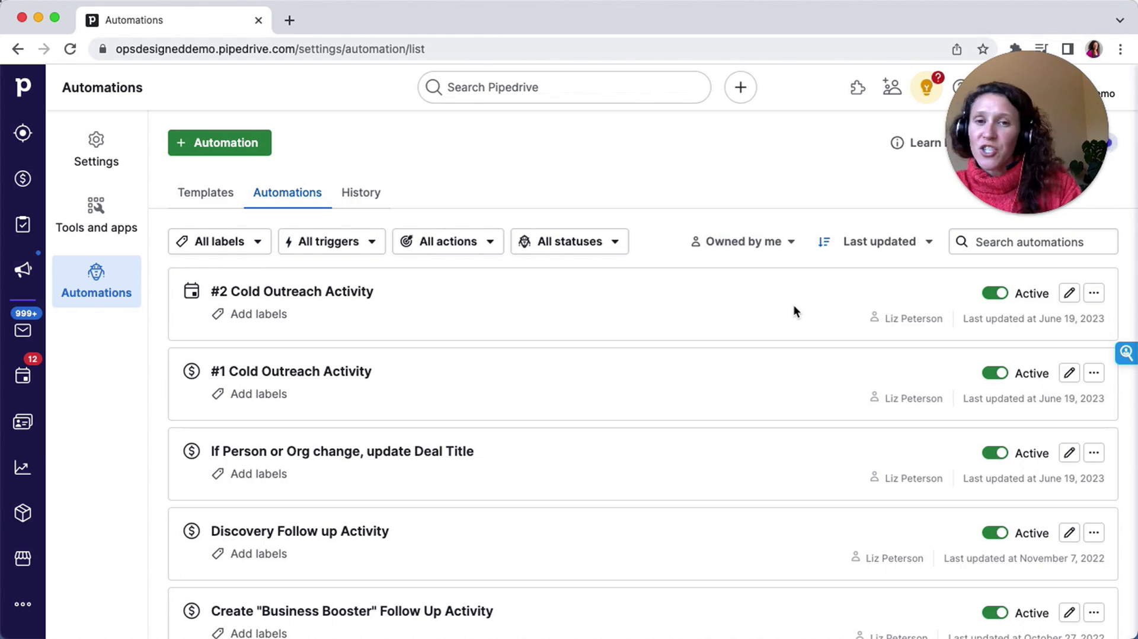
- Set the delay step of the #2 Cold Outreach Activity automation to 3 days and save it without cancelling pending executions
left_click(1067, 294)
scroll(670, 255, "down", 5)
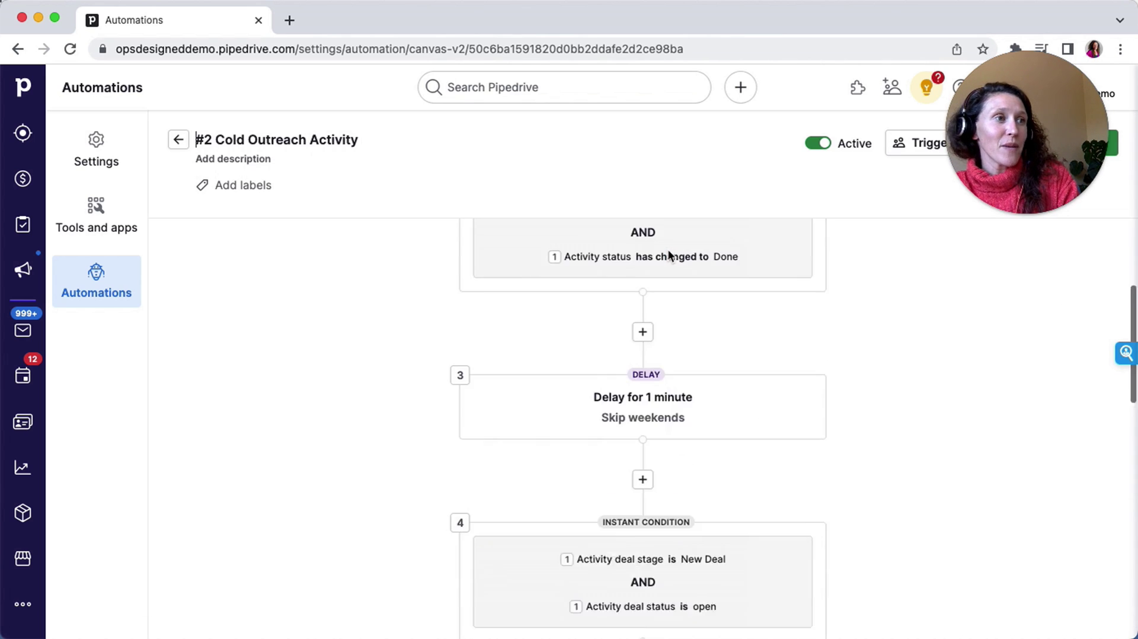
left_click(827, 326)
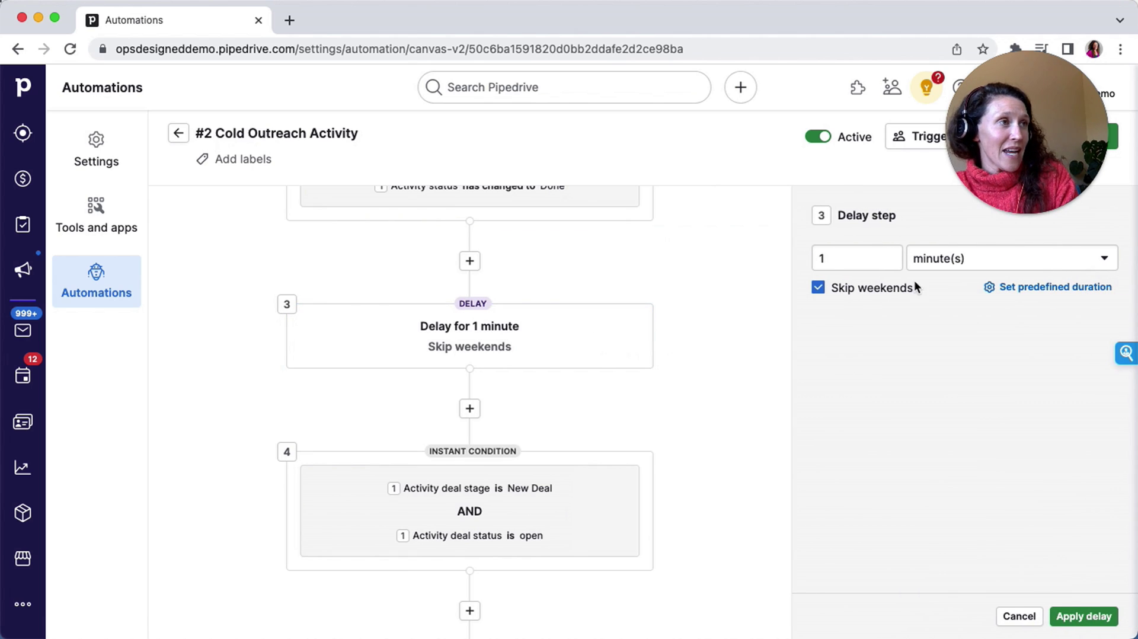
left_click(949, 260)
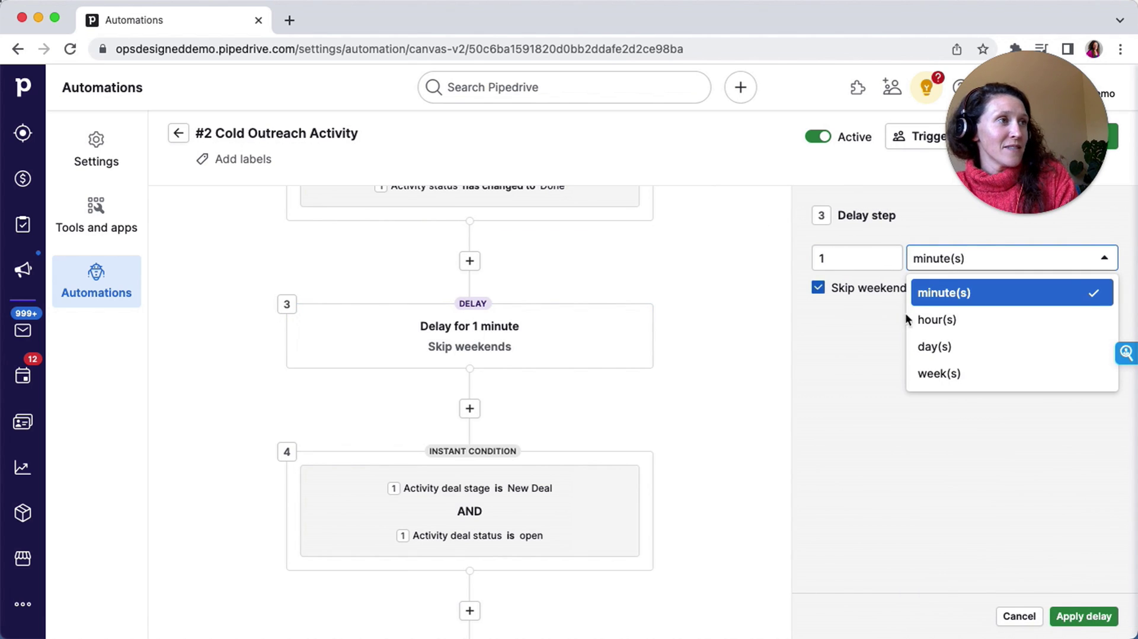
left_click(930, 347)
left_click(867, 259)
key("BackSpace")
type("3")
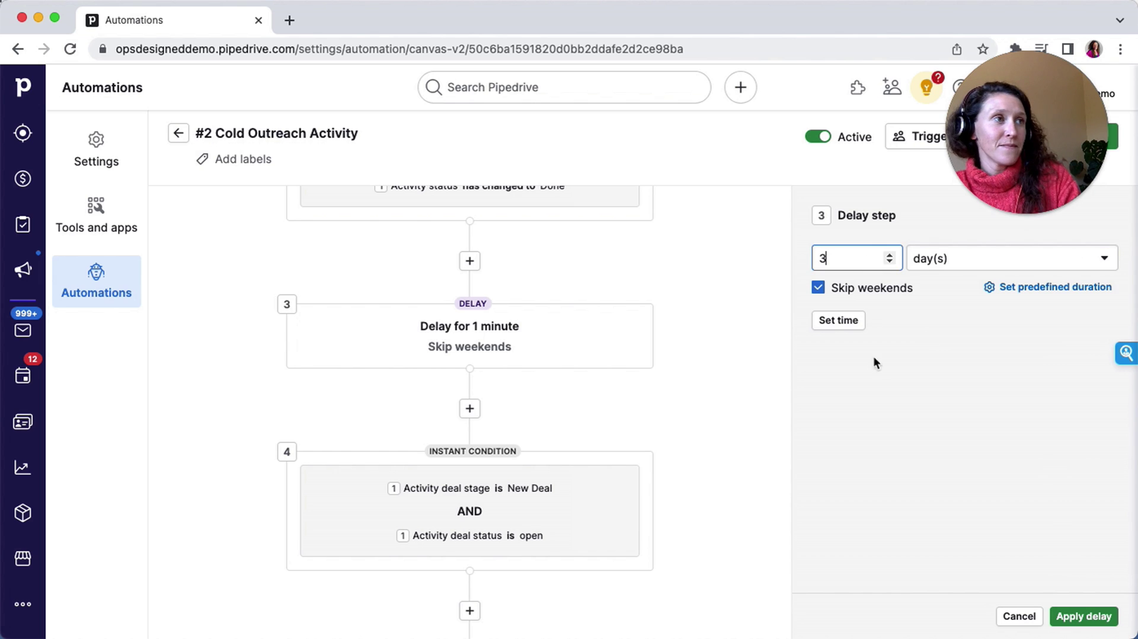
left_click(873, 356)
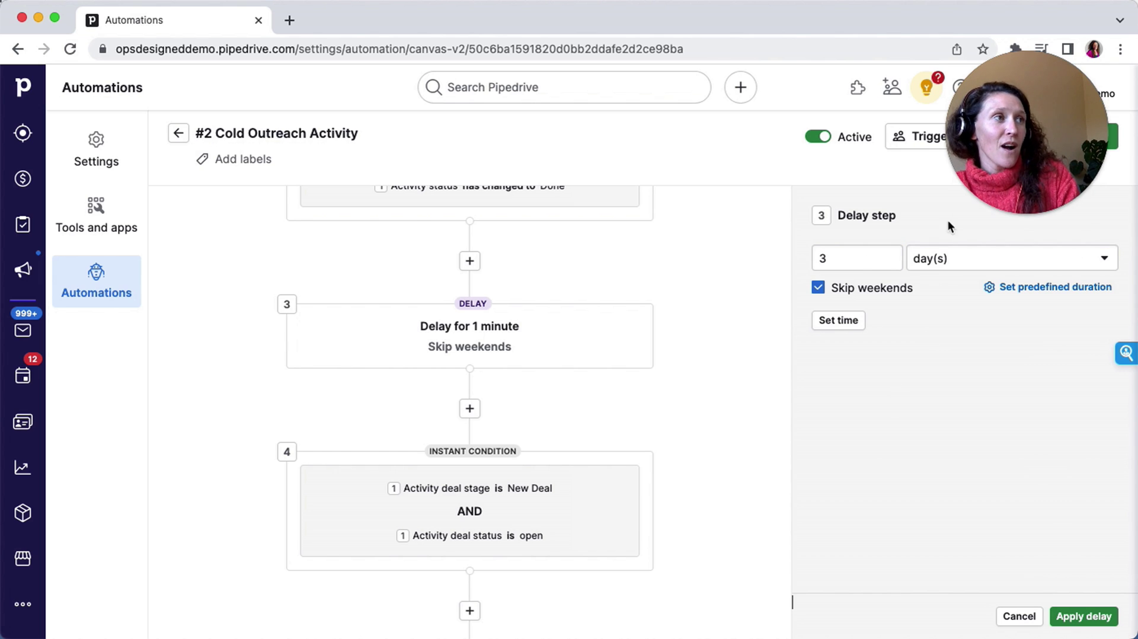
left_click(1097, 617)
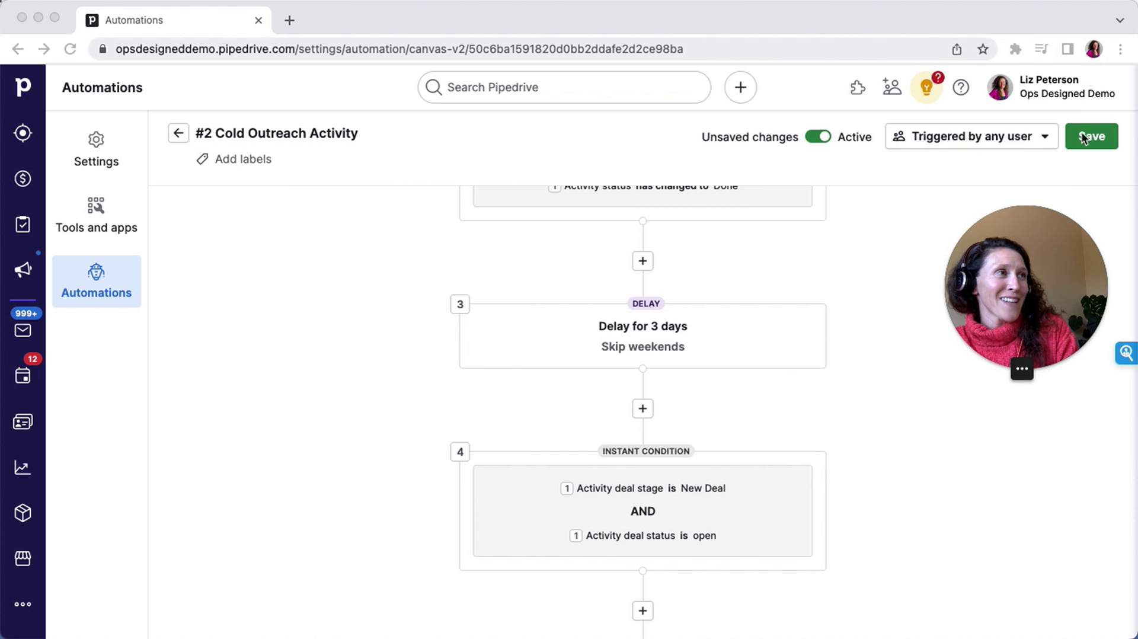
left_click(1085, 137)
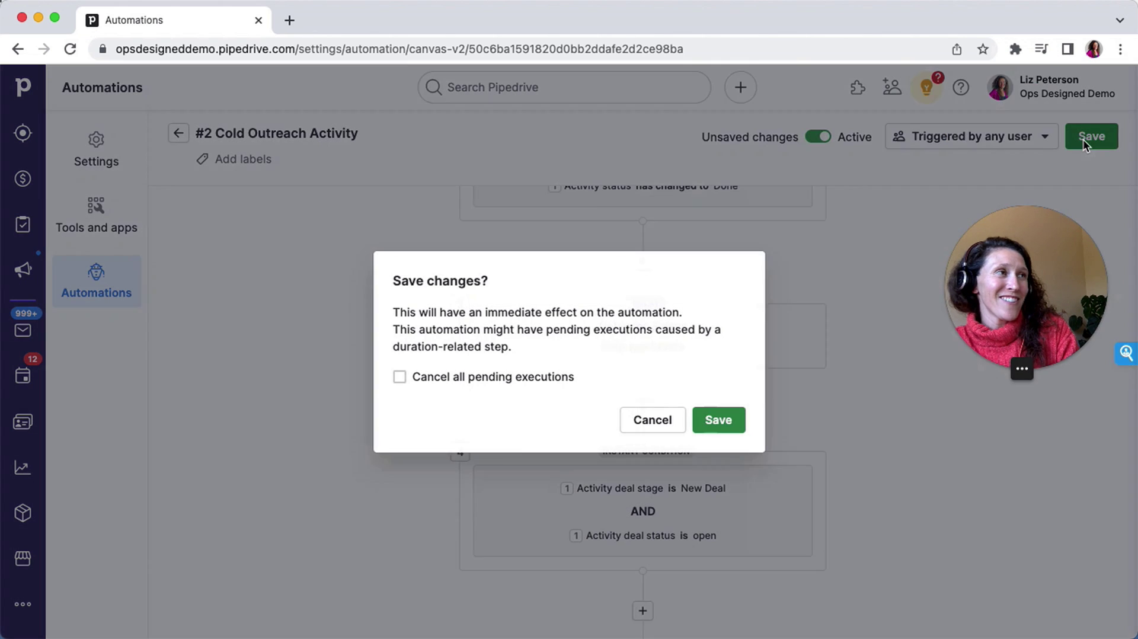
left_click(718, 421)
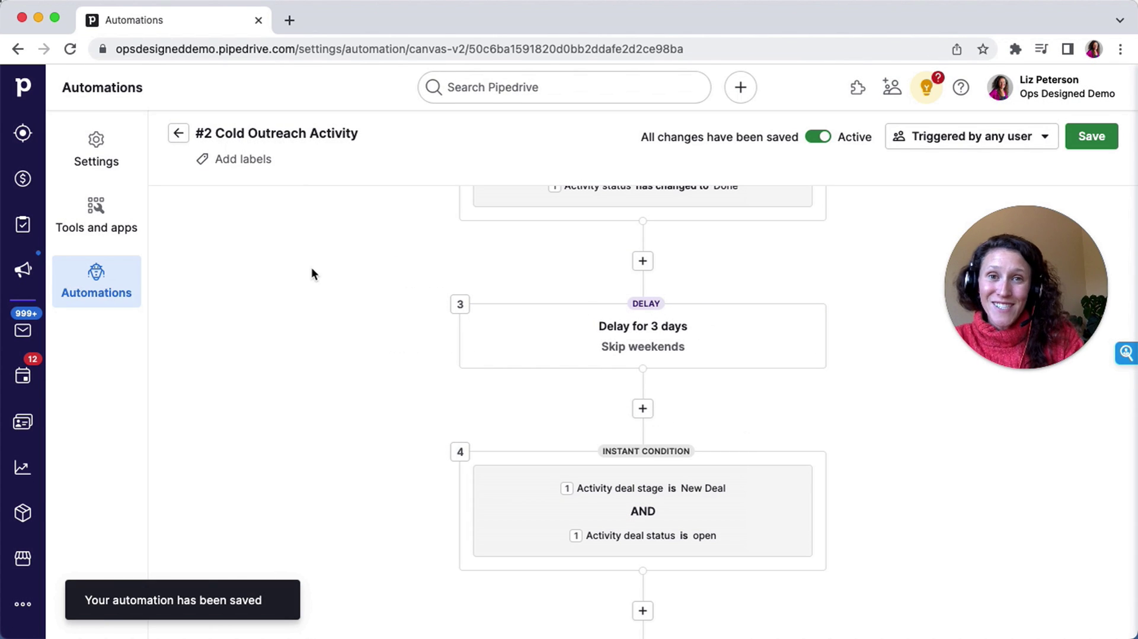